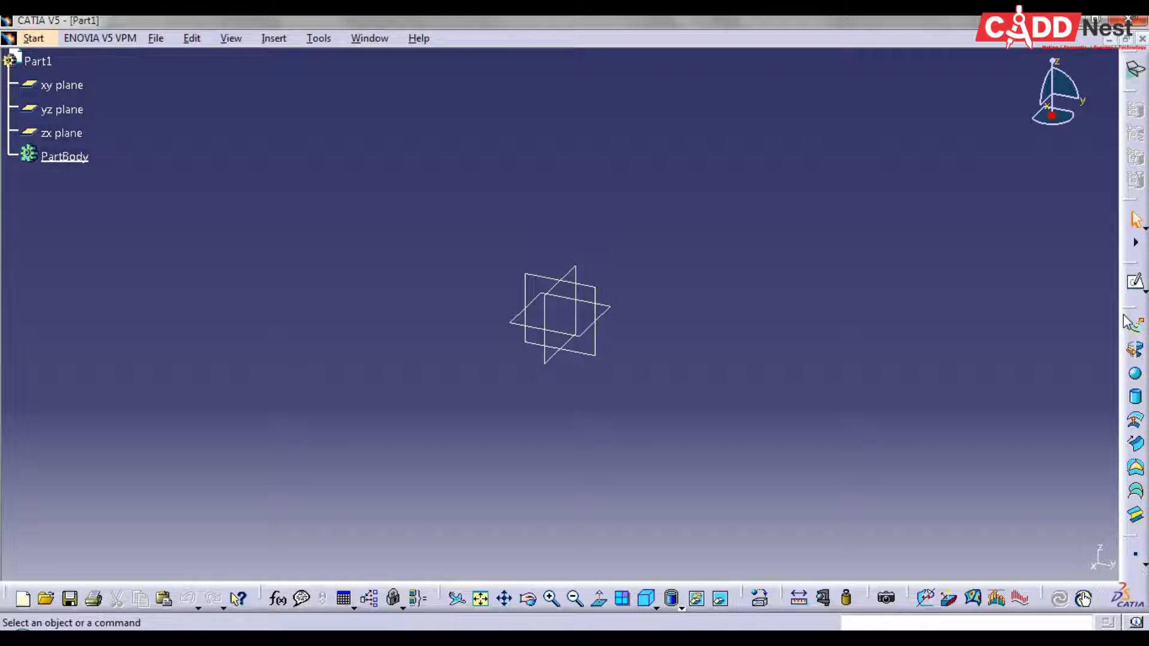
Float the Surfaces toolbar over the workspace and dock the Operations toolbar in a second column beside the docked tools
{"action": "left_click_drag", "start_coordinate": [1125, 320], "coordinate": [777, 77]}
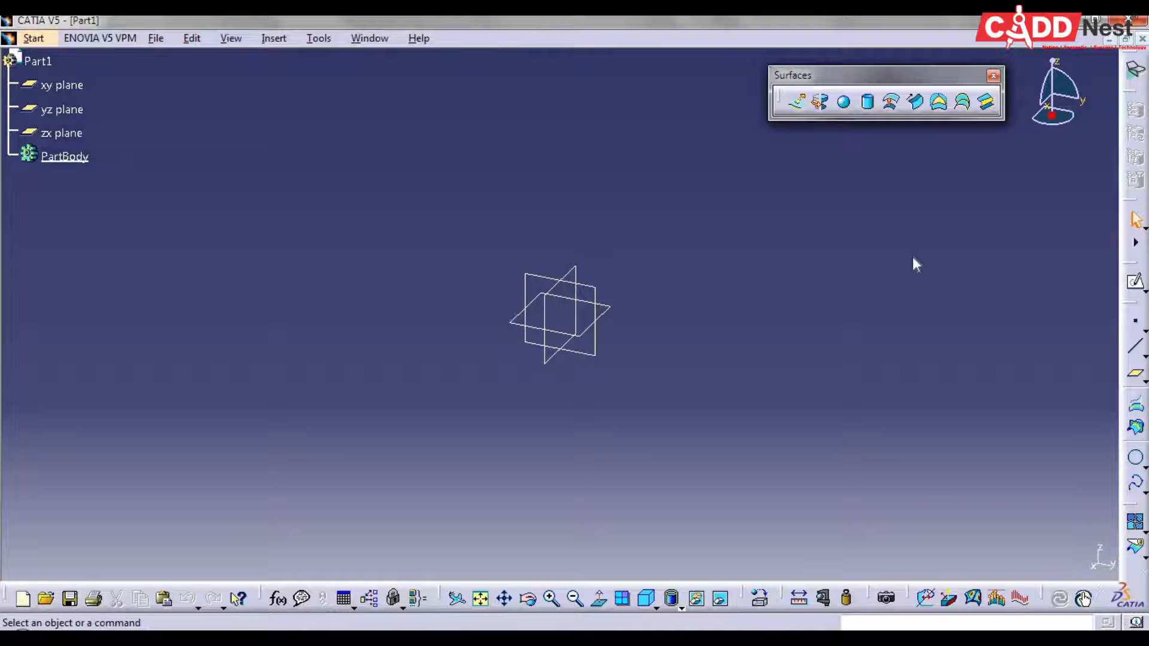
{"action": "left_click_drag", "start_coordinate": [1129, 509], "coordinate": [1013, 331]}
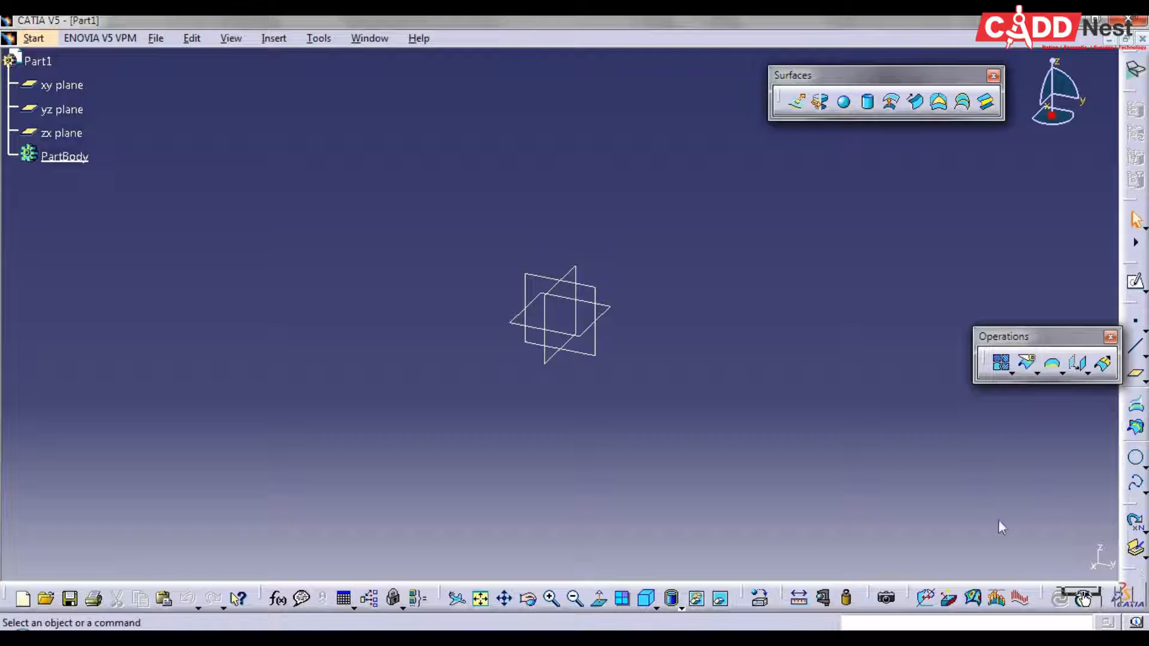
{"action": "left_click", "coordinate": [1135, 483]}
{"action": "left_click_drag", "start_coordinate": [1129, 504], "coordinate": [975, 441]}
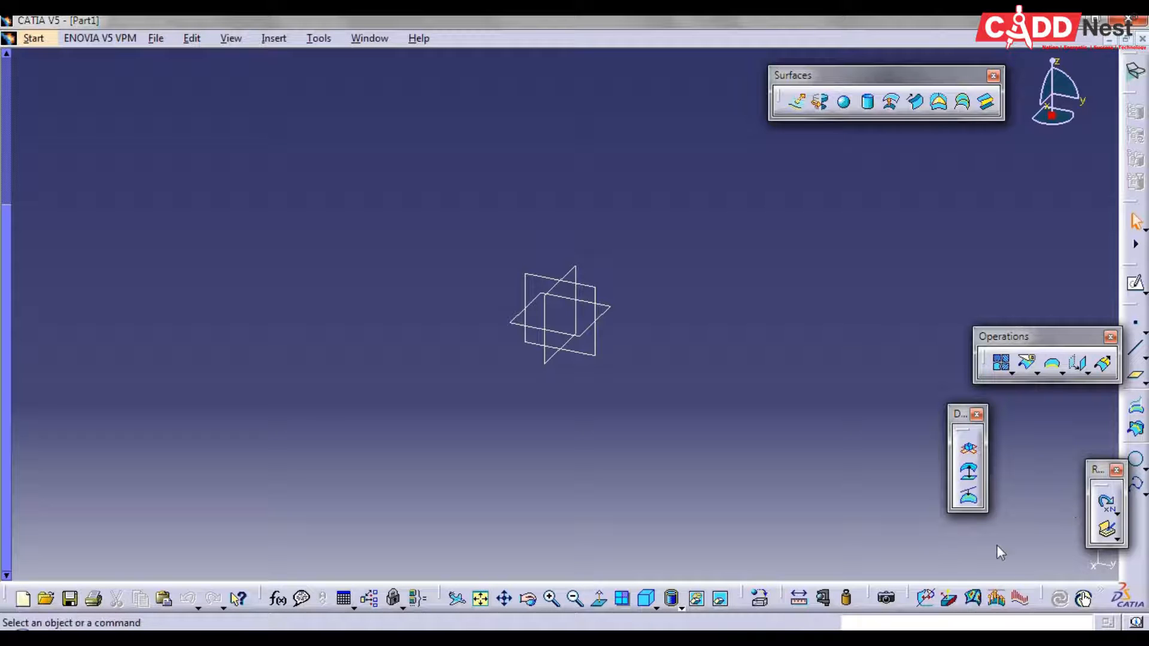
{"action": "left_click_drag", "start_coordinate": [961, 414], "coordinate": [1133, 515]}
{"action": "left_click_drag", "start_coordinate": [1025, 350], "coordinate": [1080, 428]}
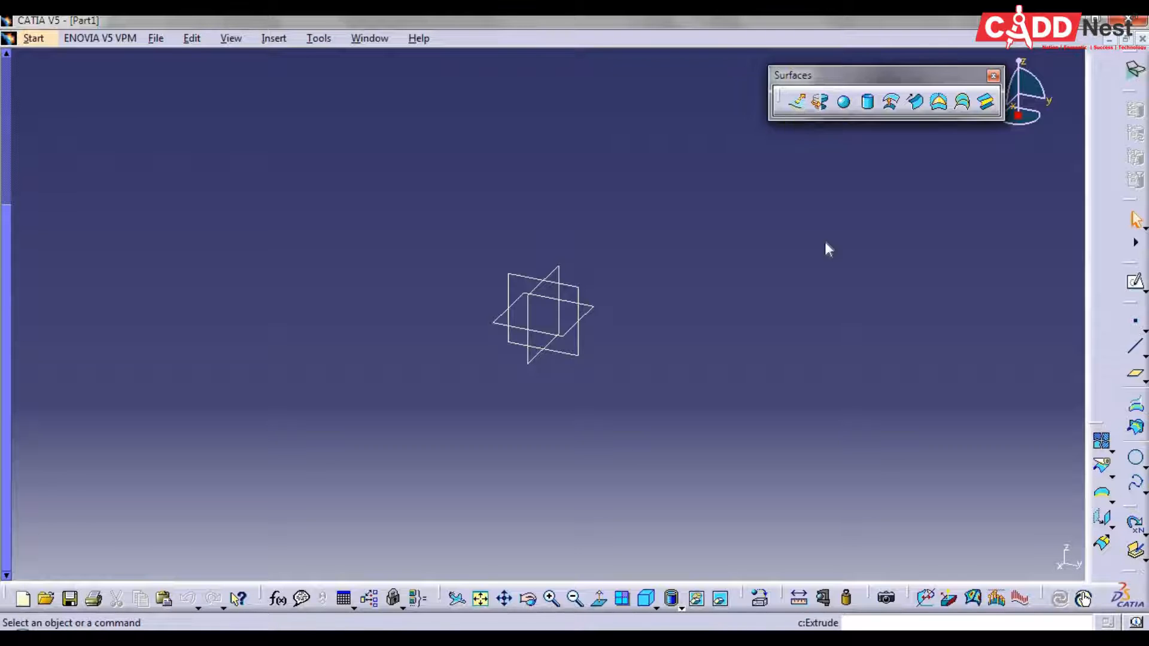
Sketch an open zigzag profile of four connected line segments on the yz plane and exit the sketch
{"action": "left_click", "coordinate": [1135, 281]}
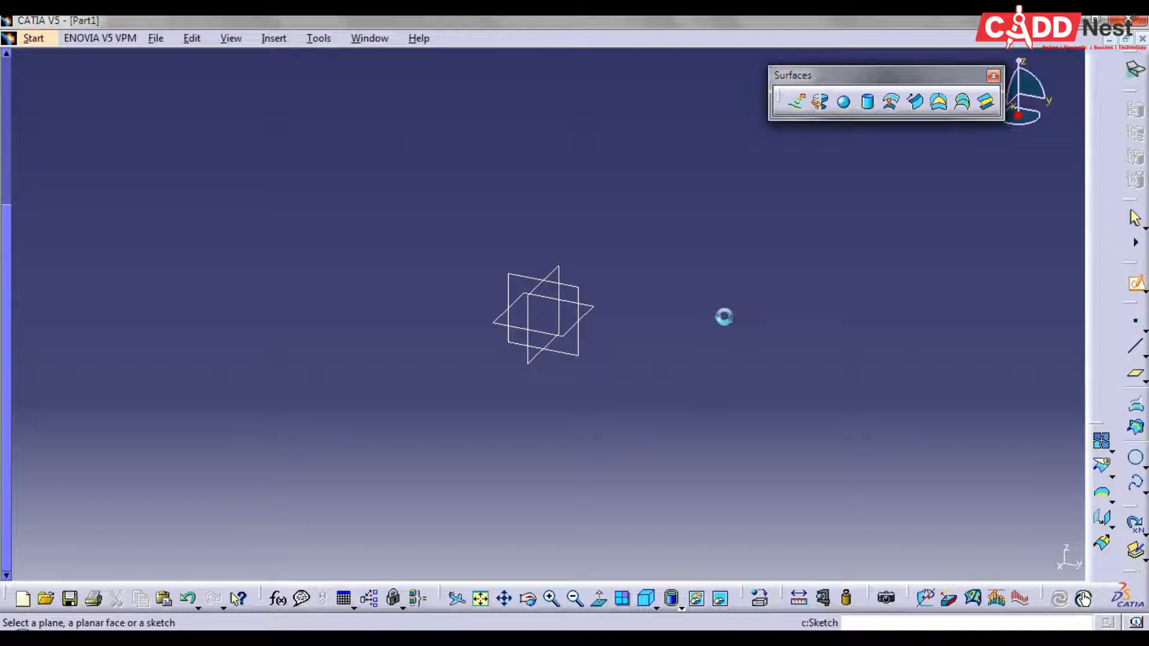
{"action": "left_click", "coordinate": [516, 284]}
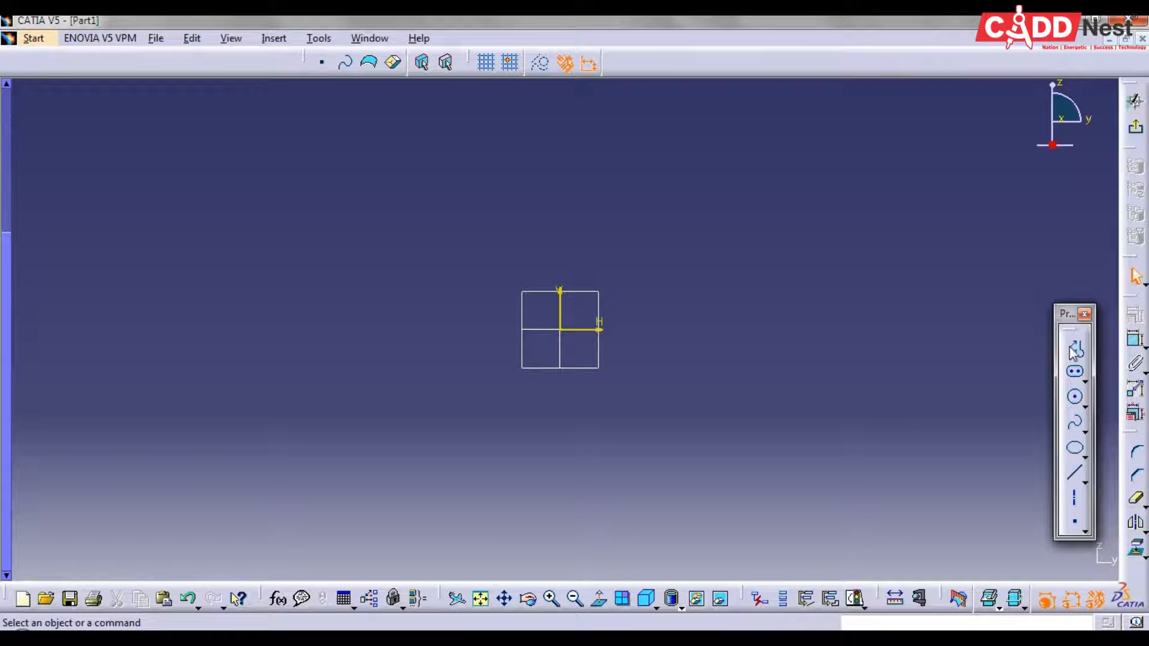
{"action": "left_click", "coordinate": [1075, 347]}
{"action": "left_click", "coordinate": [589, 168]}
{"action": "left_click", "coordinate": [631, 246]}
{"action": "left_click", "coordinate": [762, 269]}
{"action": "left_click", "coordinate": [744, 386]}
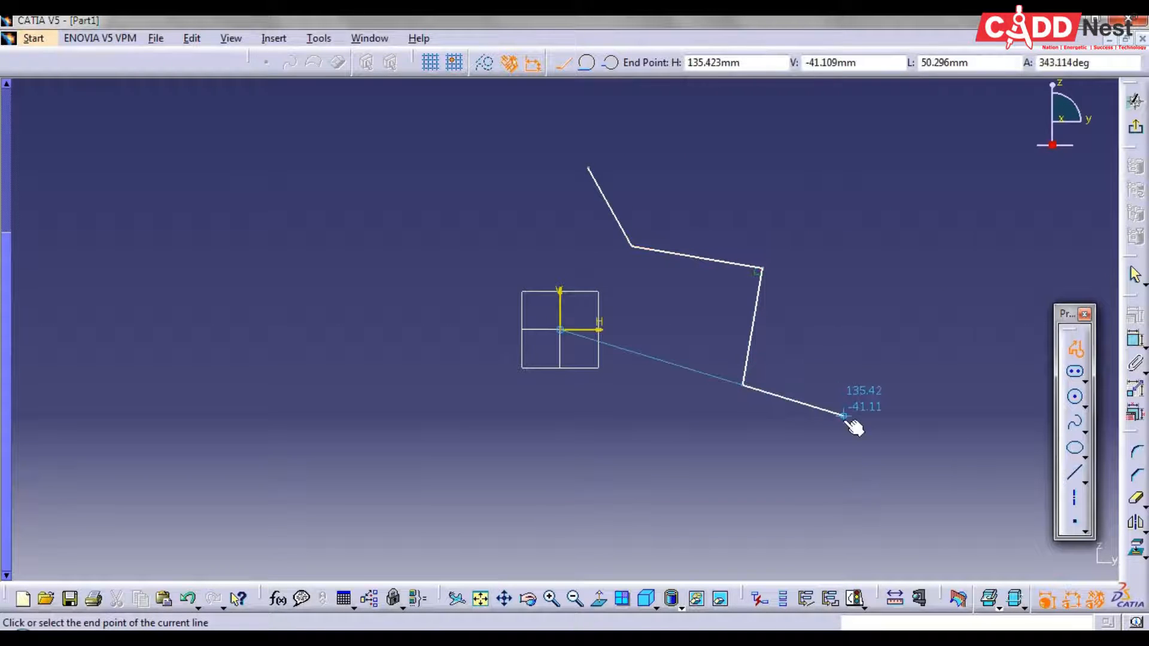
{"action": "double_click", "coordinate": [843, 416]}
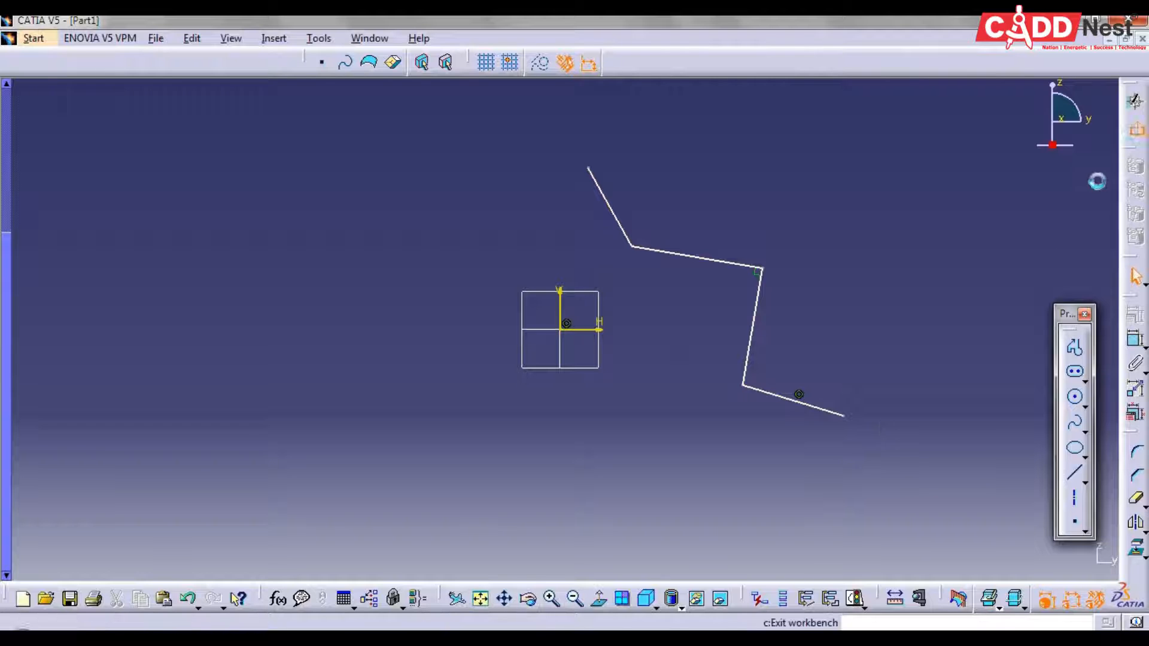
{"action": "left_click", "coordinate": [1132, 128]}
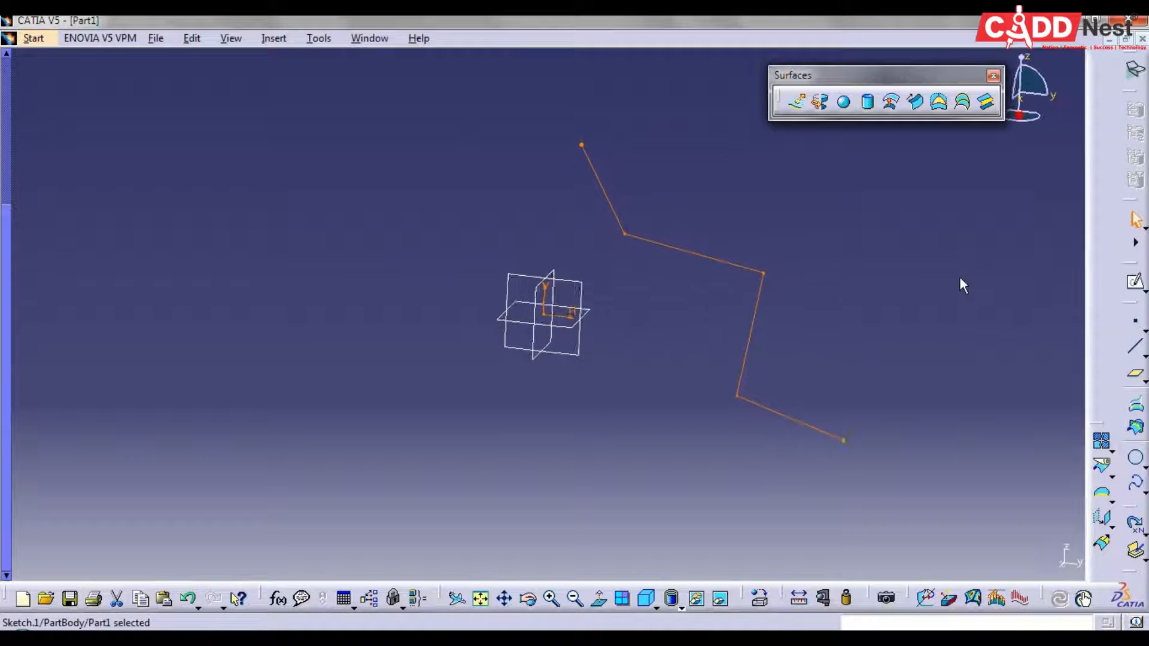
Create an extruded surface from the zigzag sketch with a Limit 1 dimension of 50 mm and Mirrored Extent enabled
{"action": "left_click", "coordinate": [796, 103]}
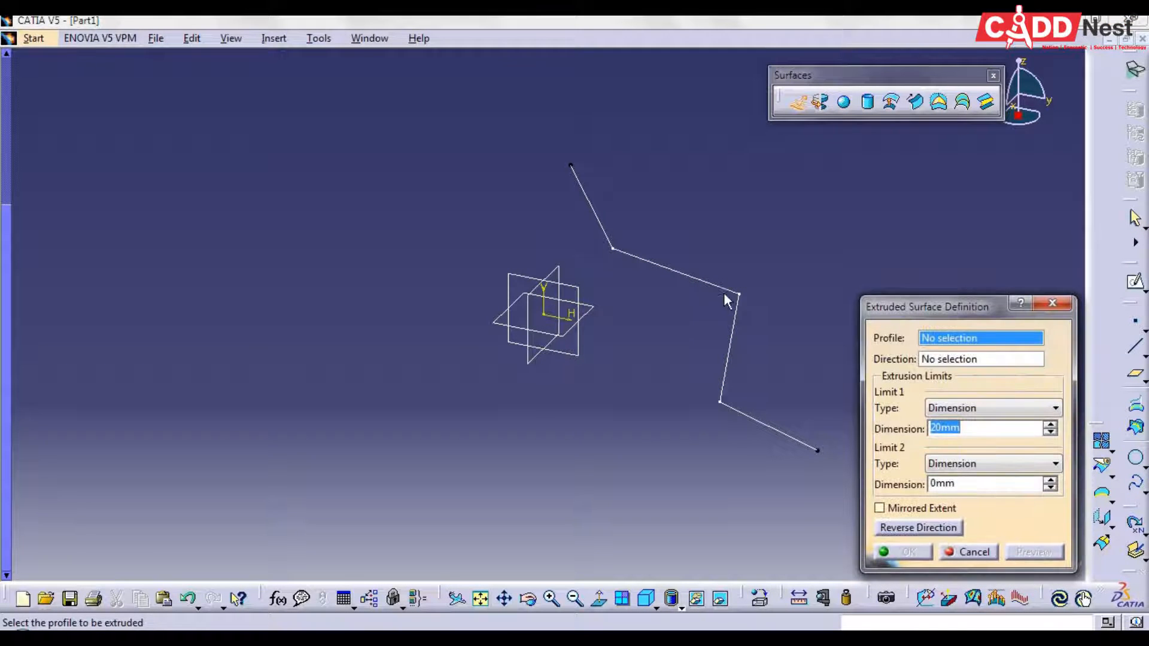
{"action": "left_click", "coordinate": [738, 299]}
{"action": "mouse_move", "coordinate": [810, 290]}
{"action": "middle_mouse_down"}
{"action": "mouse_move", "coordinate": [722, 290]}
{"action": "mouse_move", "coordinate": [798, 286]}
{"action": "mouse_move", "coordinate": [800, 302]}
{"action": "middle_mouse_up"}
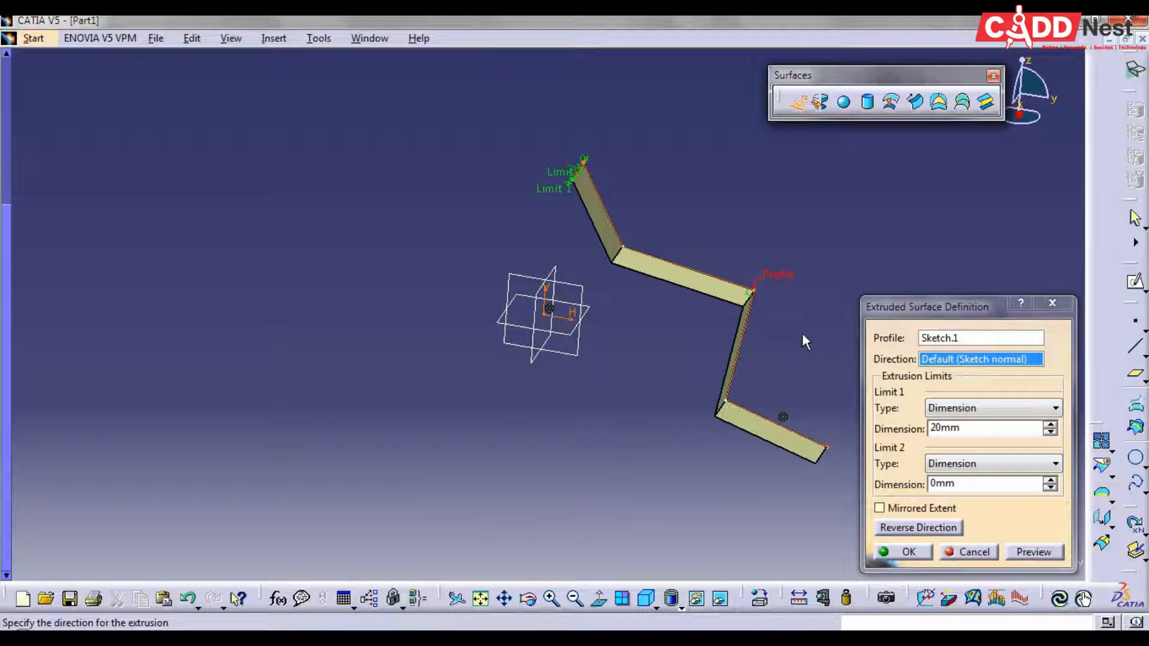
{"action": "middle_click_drag", "start_coordinate": [798, 339], "coordinate": [694, 329]}
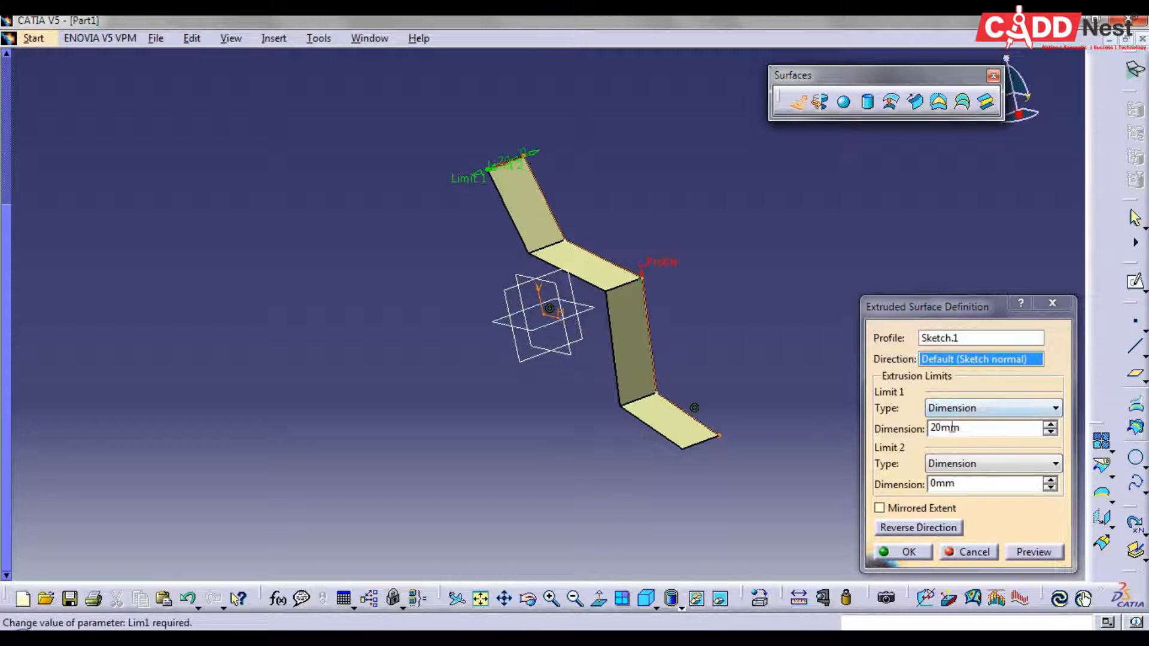
{"action": "left_click_drag", "start_coordinate": [957, 426], "coordinate": [910, 433]}
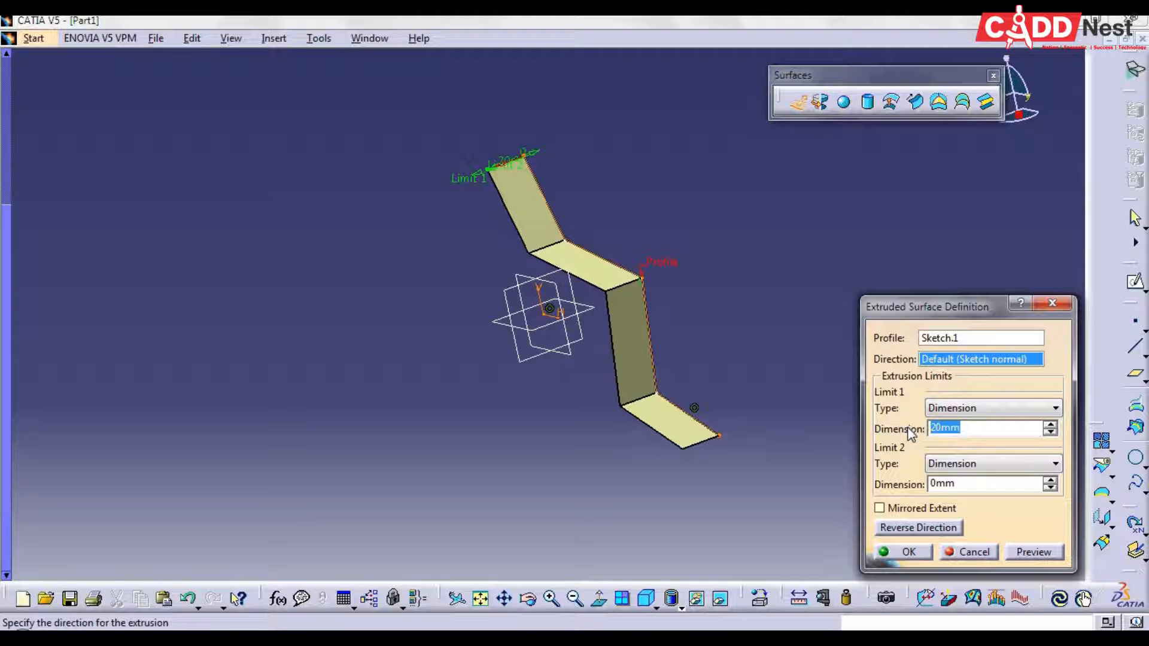
{"action": "type", "text": "50"}
{"action": "left_click", "coordinate": [971, 488]}
{"action": "left_click_drag", "start_coordinate": [972, 491], "coordinate": [901, 478]}
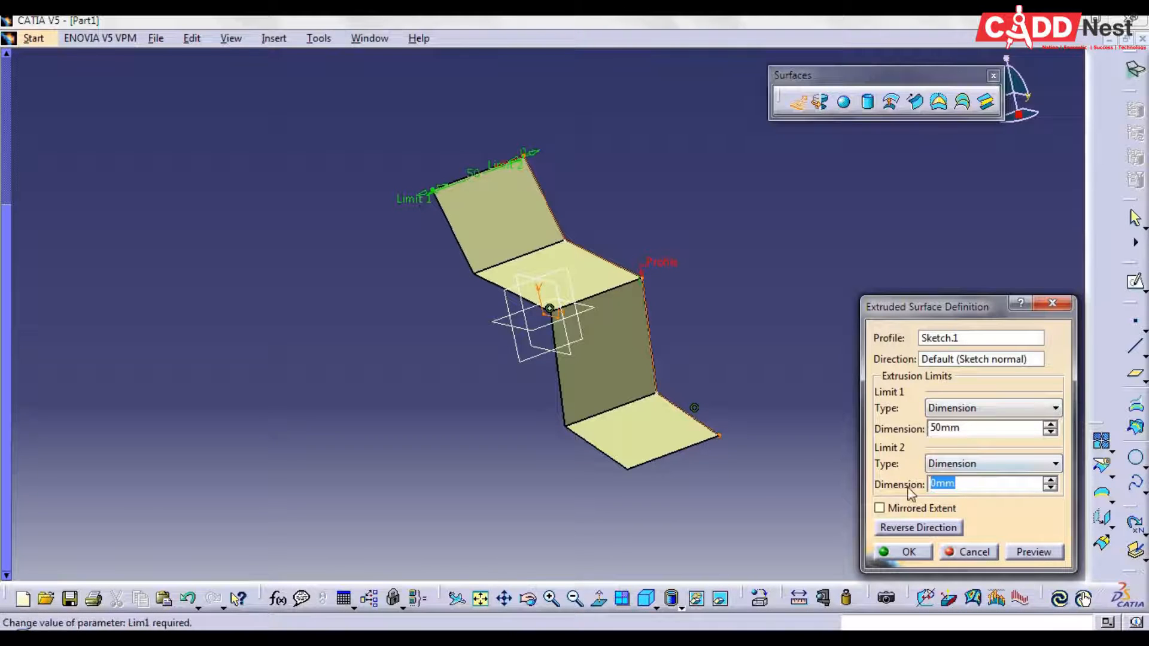
{"action": "left_click", "coordinate": [879, 509]}
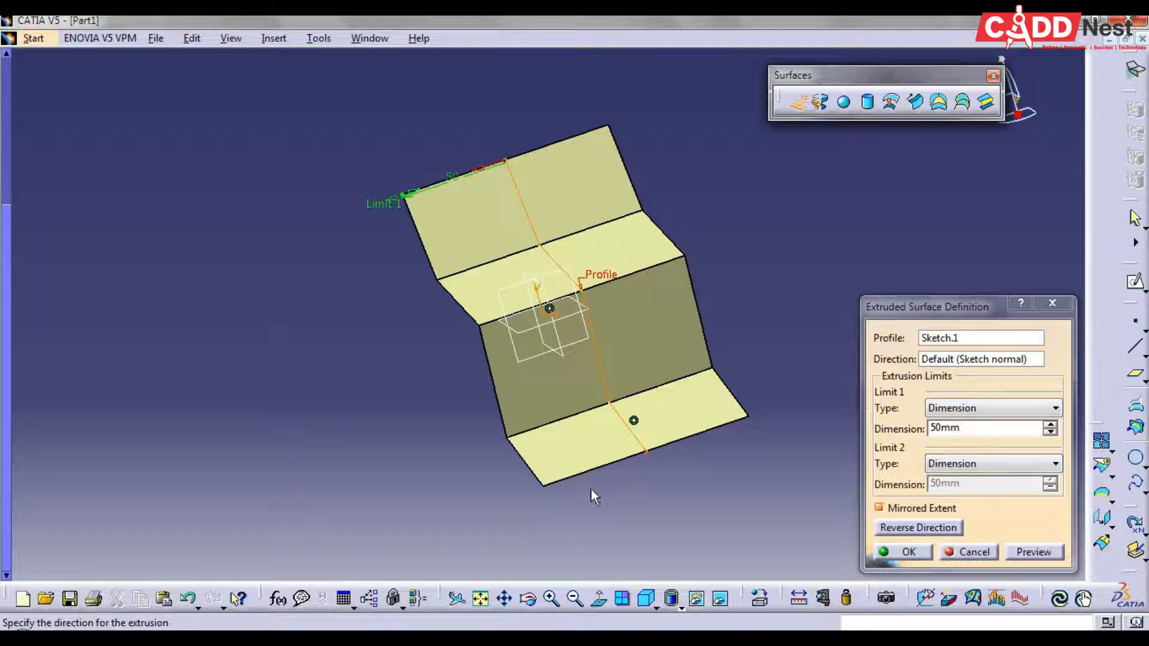
{"action": "left_click", "coordinate": [902, 552]}
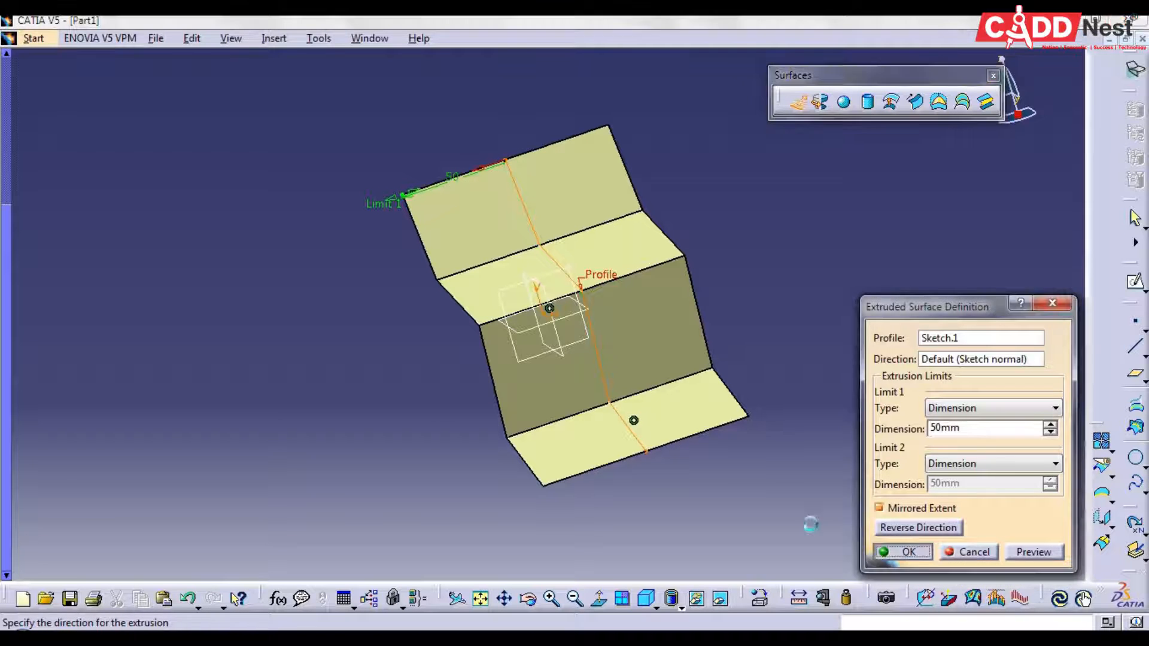
Undo the extruded surface and its zigzag sketch
{"action": "middle_click_drag", "start_coordinate": [423, 416], "coordinate": [686, 405]}
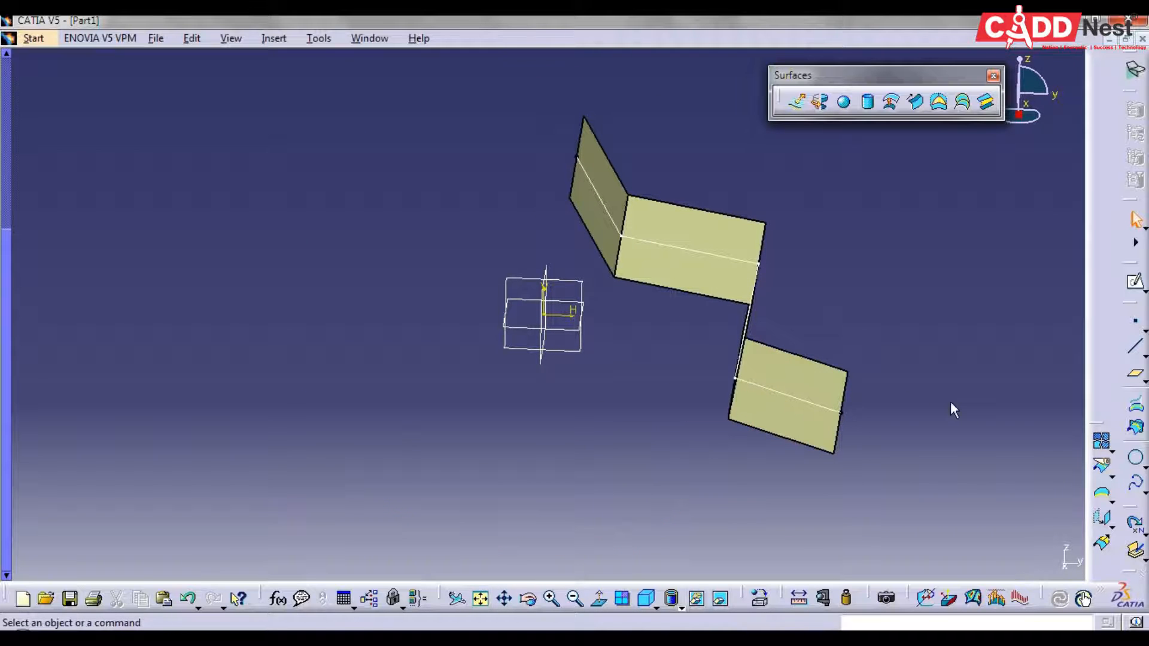
{"action": "middle_click_drag", "start_coordinate": [946, 401], "coordinate": [869, 364]}
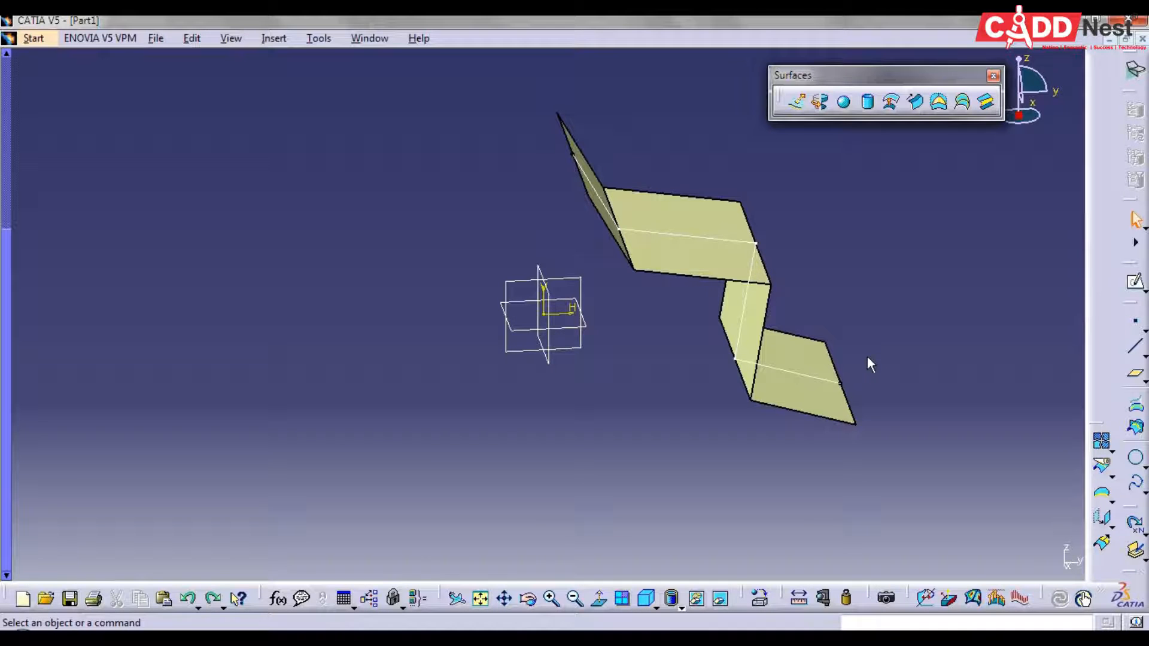
{"action": "key", "text": "ctrl+z"}
{"action": "key", "text": "ctrl+z"}
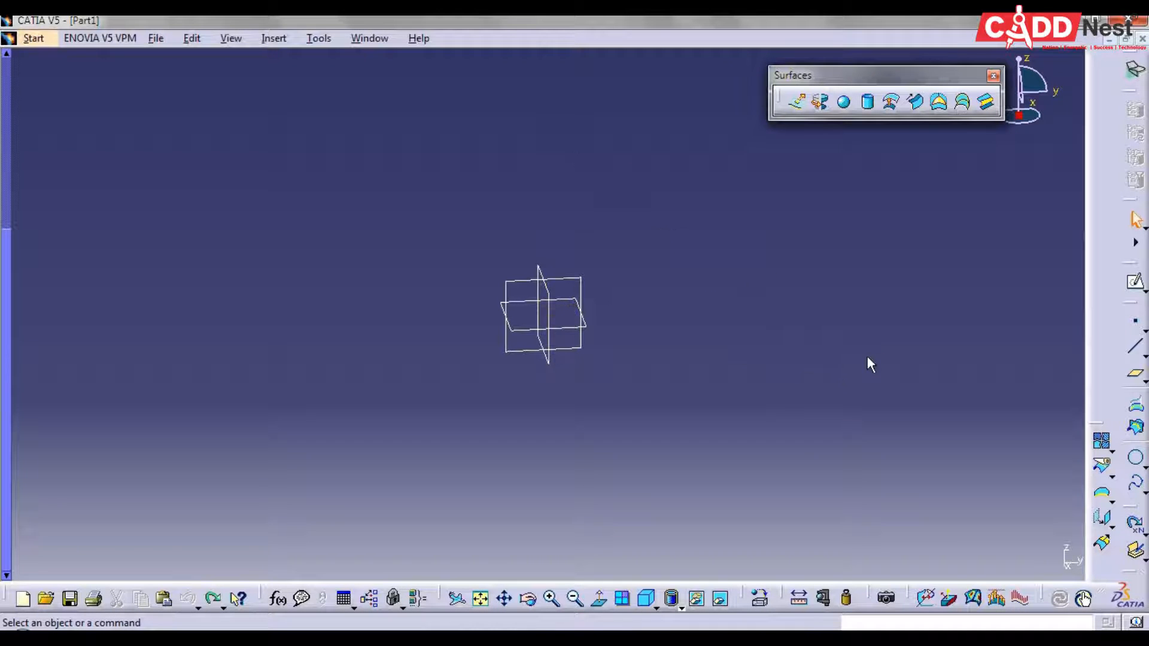
Sketch an open profile of three connected line segments on the yz plane, beside the vertical axis on its positive H side, and exit the sketch
{"action": "left_click", "coordinate": [646, 598]}
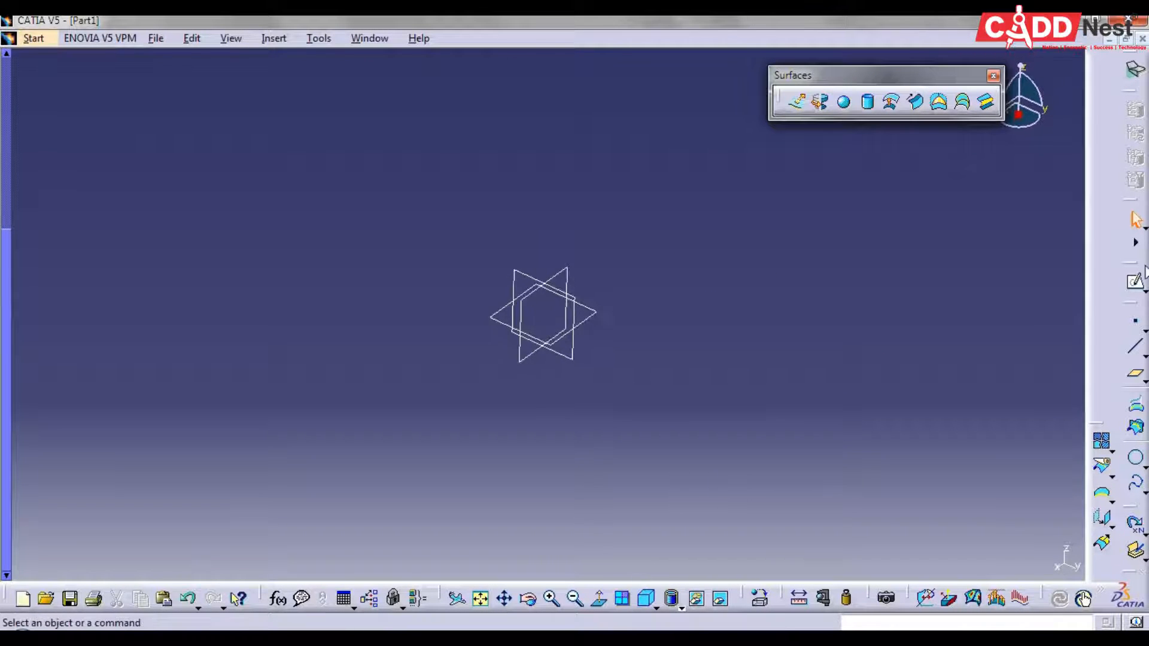
{"action": "left_click", "coordinate": [1135, 283]}
{"action": "left_click", "coordinate": [562, 366]}
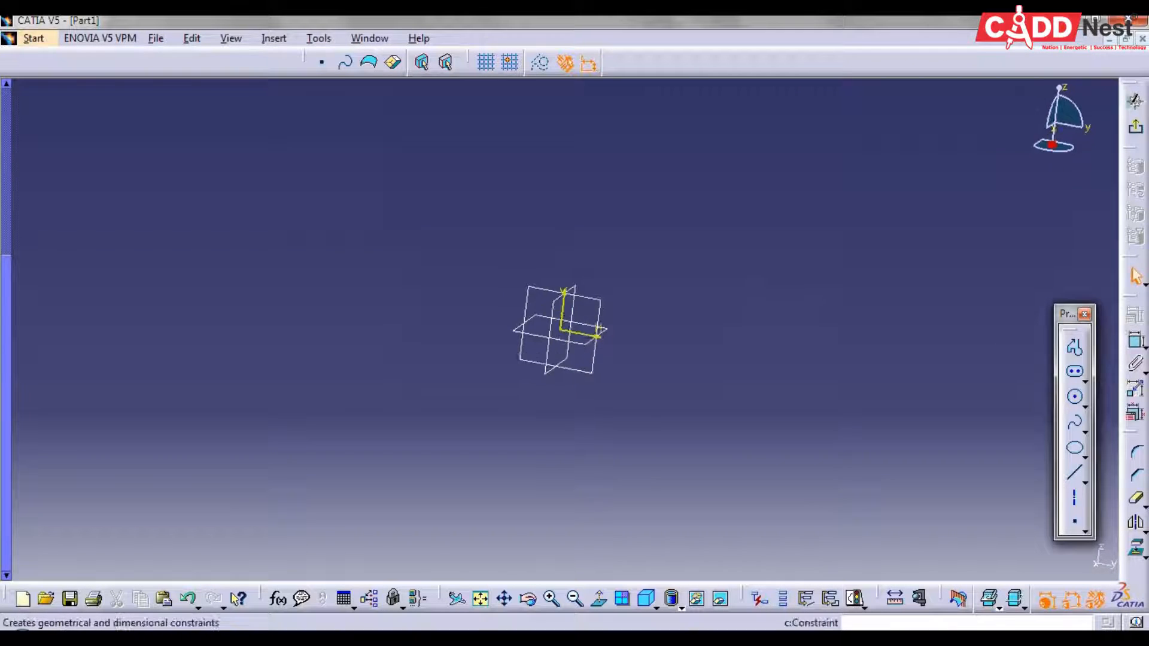
{"action": "left_click", "coordinate": [1074, 349]}
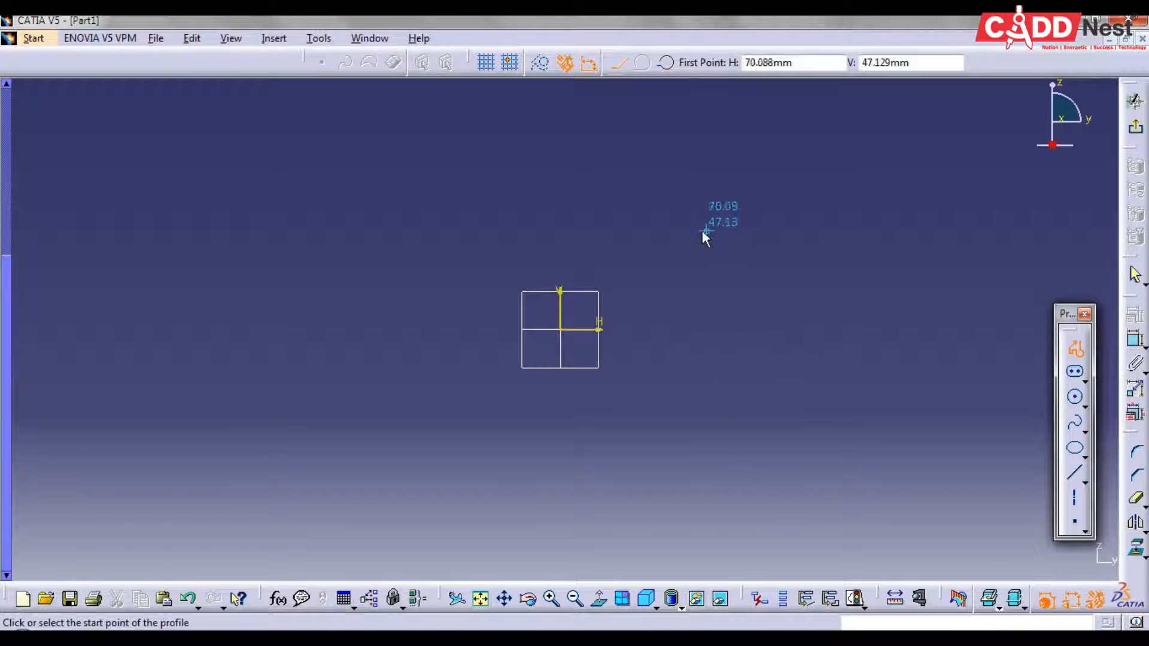
{"action": "left_click", "coordinate": [717, 240]}
{"action": "left_click", "coordinate": [657, 288]}
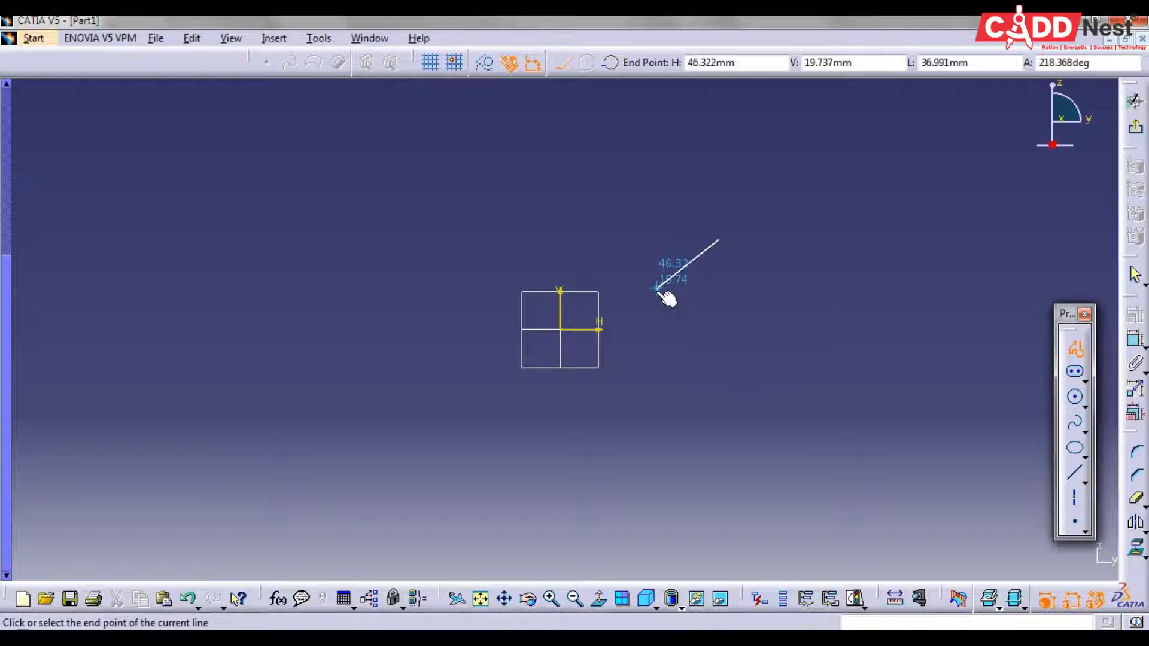
{"action": "left_click", "coordinate": [699, 374]}
{"action": "double_click", "coordinate": [657, 436]}
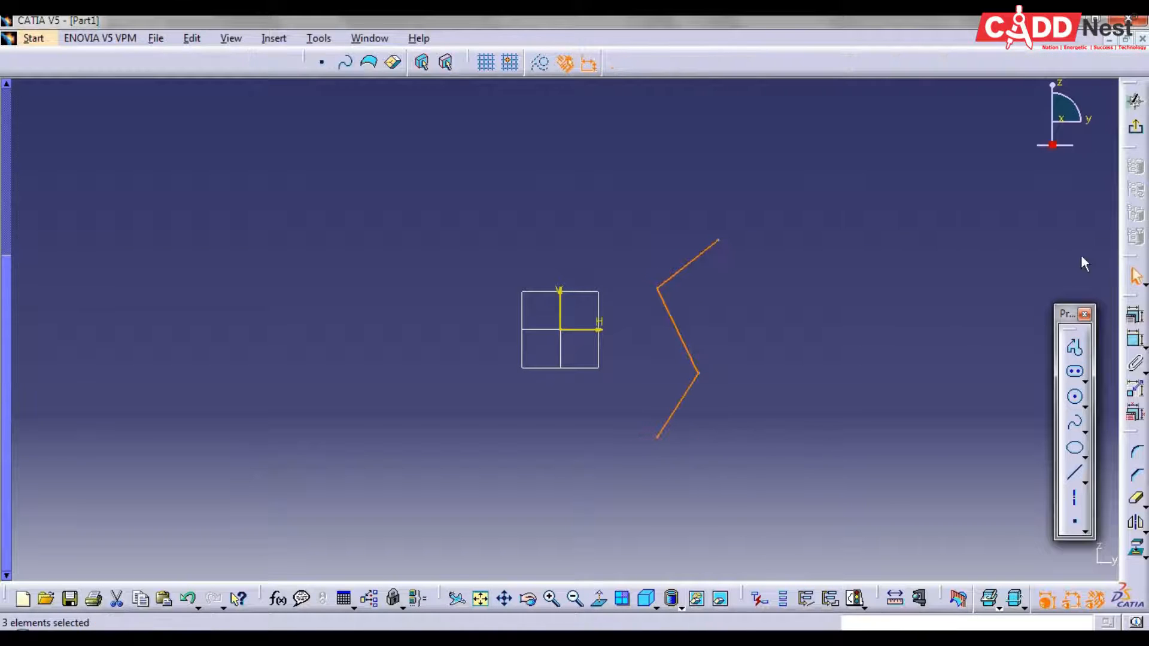
{"action": "left_click", "coordinate": [1135, 126]}
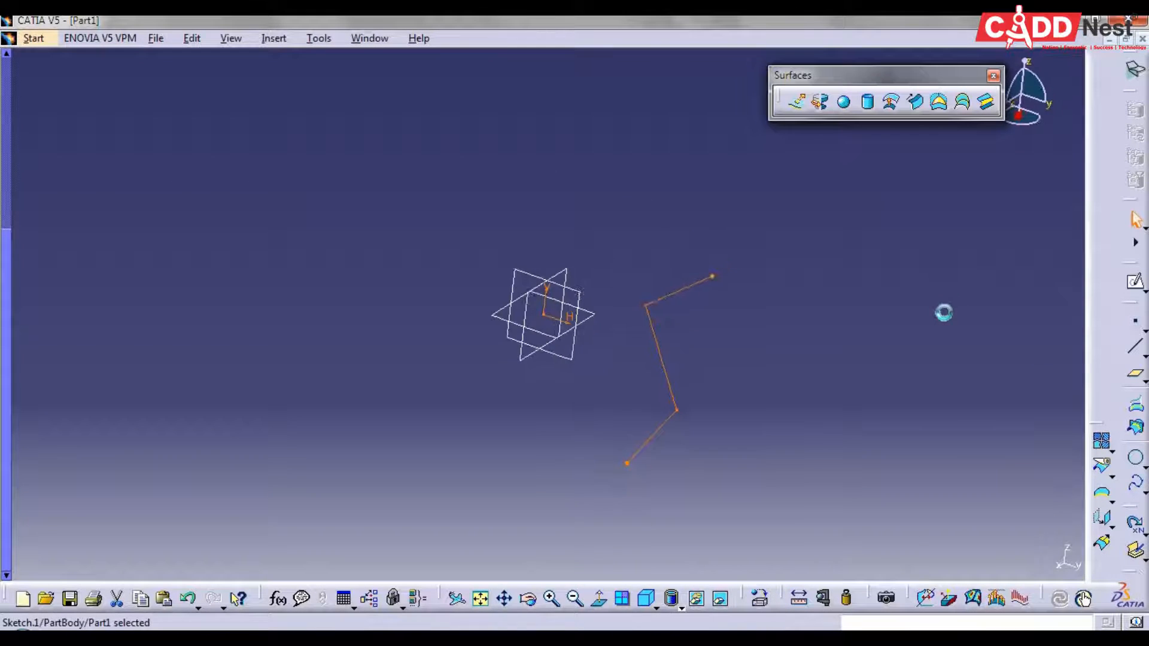
Create a revolution surface from the three-segment sketch about its vertical axis (VDirection) with Angle 1 set to 360 degrees
{"action": "left_click", "coordinate": [822, 105]}
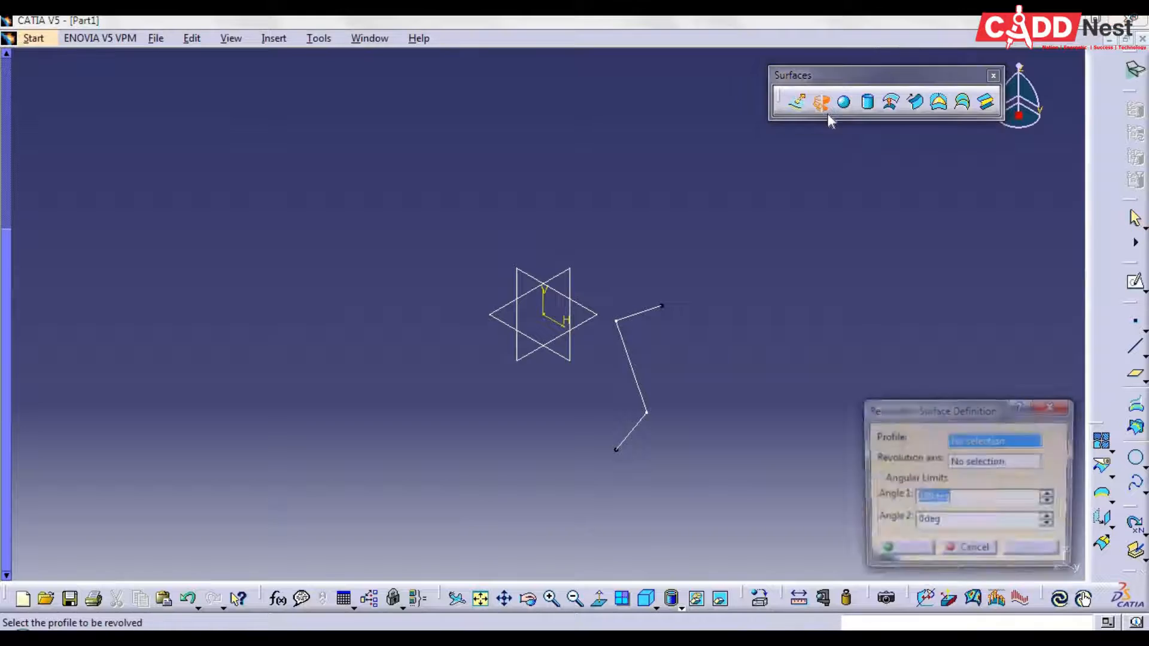
{"action": "left_click", "coordinate": [641, 380]}
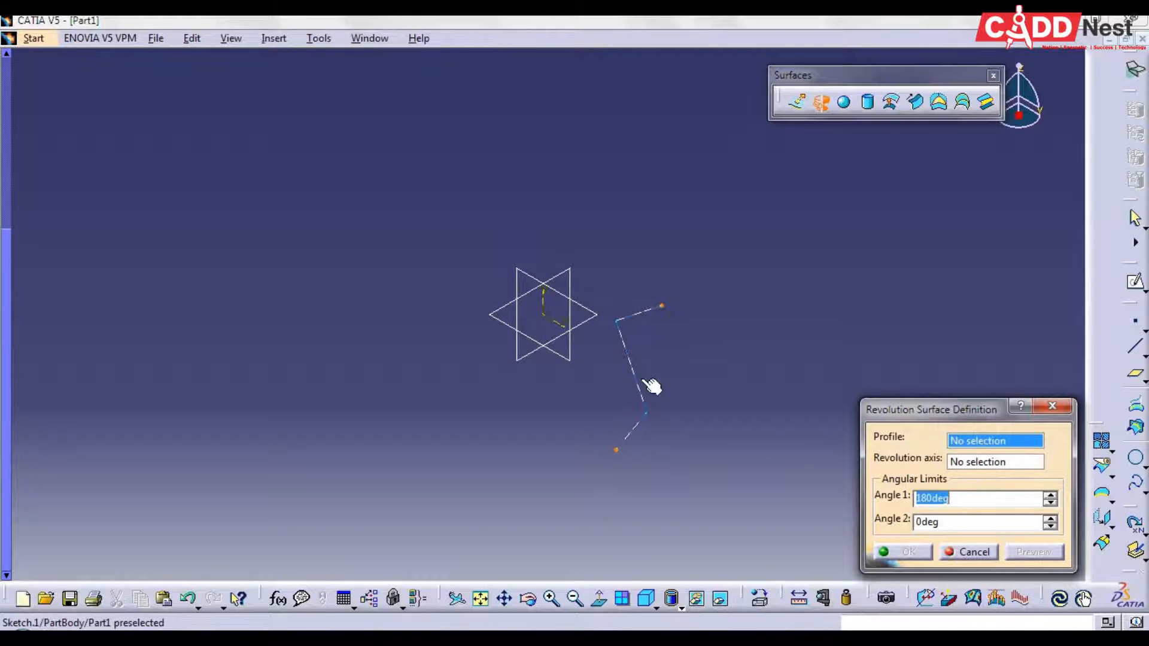
{"action": "left_click", "coordinate": [544, 304]}
{"action": "middle_click_drag", "start_coordinate": [766, 270], "coordinate": [706, 238]}
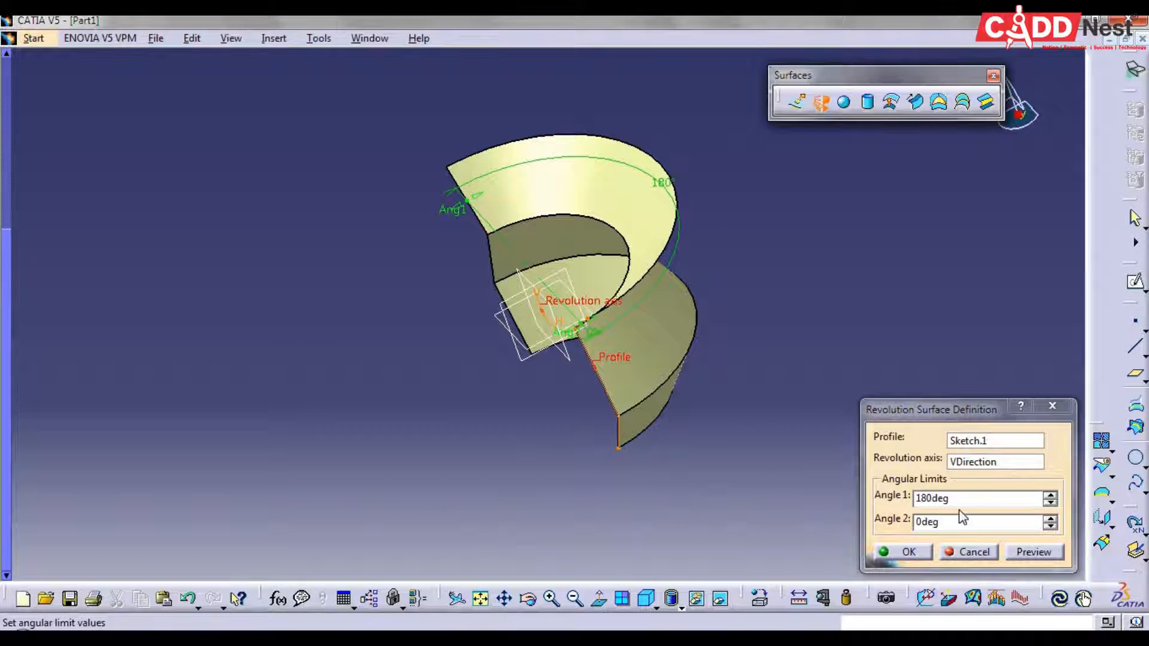
{"action": "left_click_drag", "start_coordinate": [959, 503], "coordinate": [886, 481]}
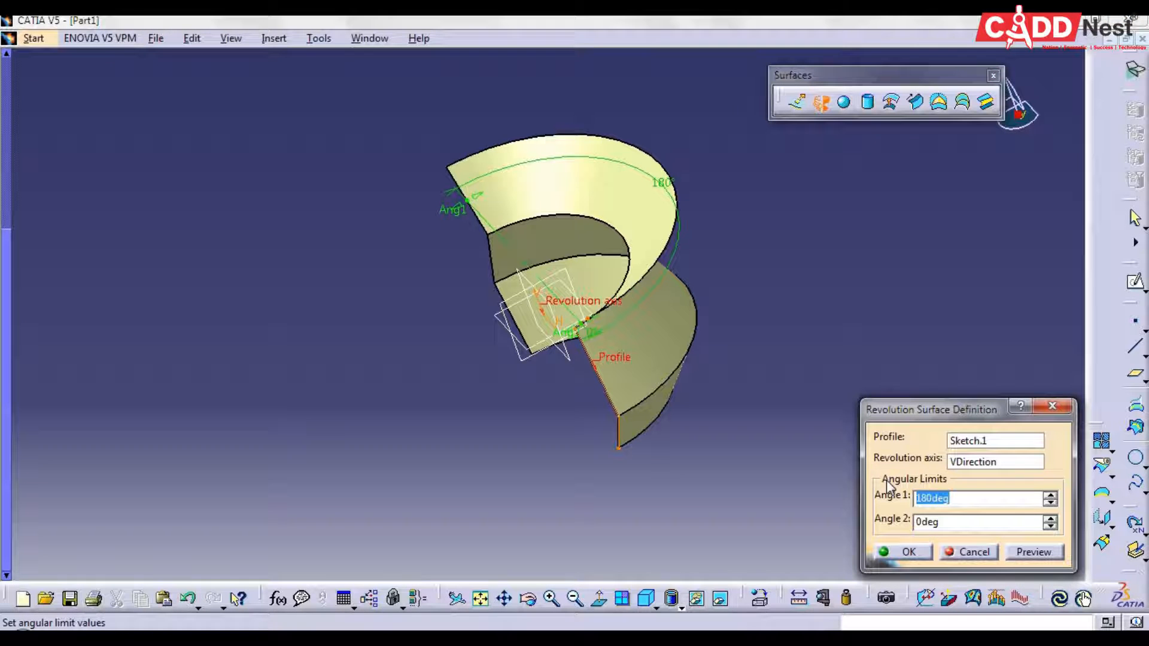
{"action": "type", "text": "360"}
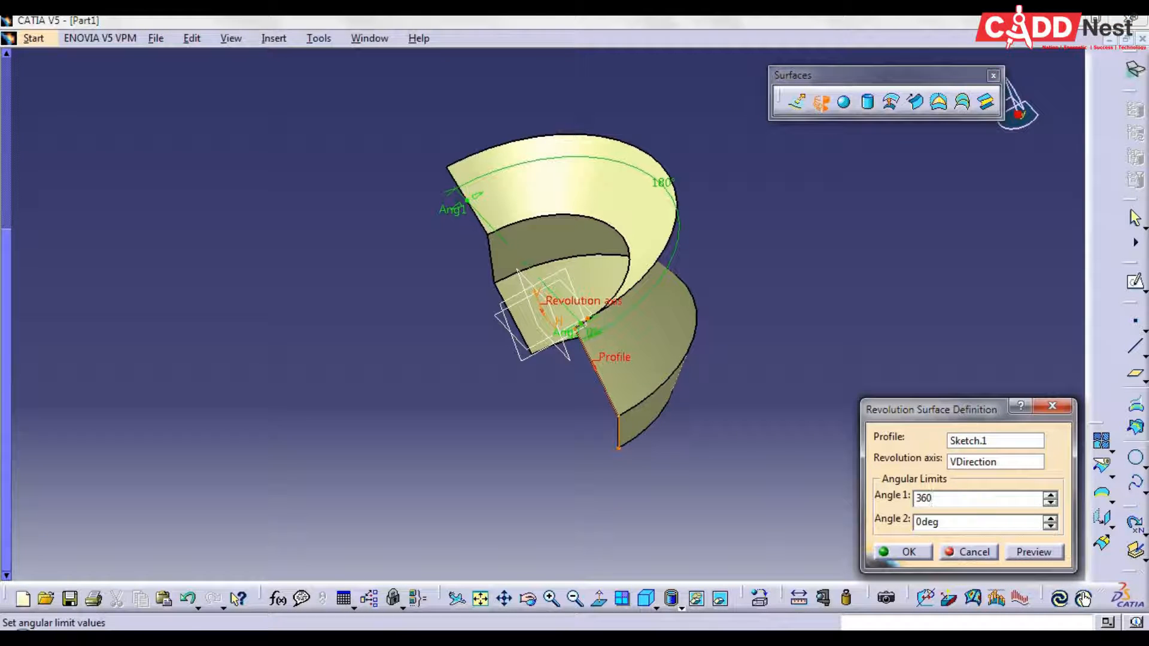
{"action": "left_click", "coordinate": [897, 551]}
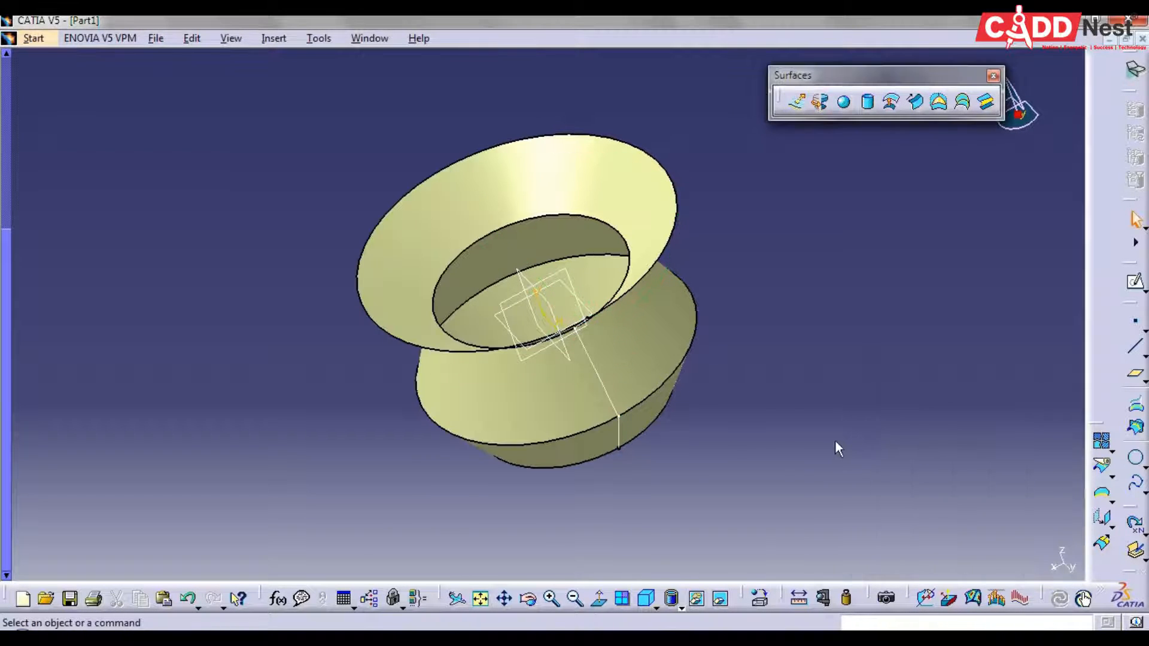
{"action": "middle_click_drag", "start_coordinate": [781, 474], "coordinate": [783, 431]}
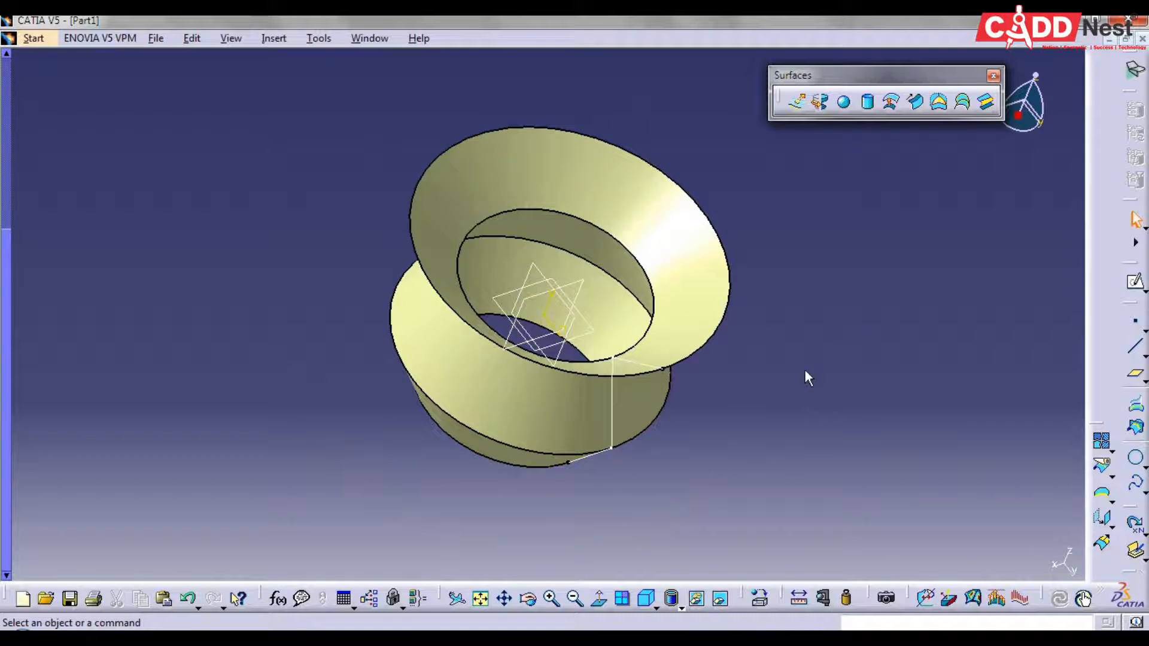
{"action": "middle_click_drag", "start_coordinate": [817, 361], "coordinate": [754, 386]}
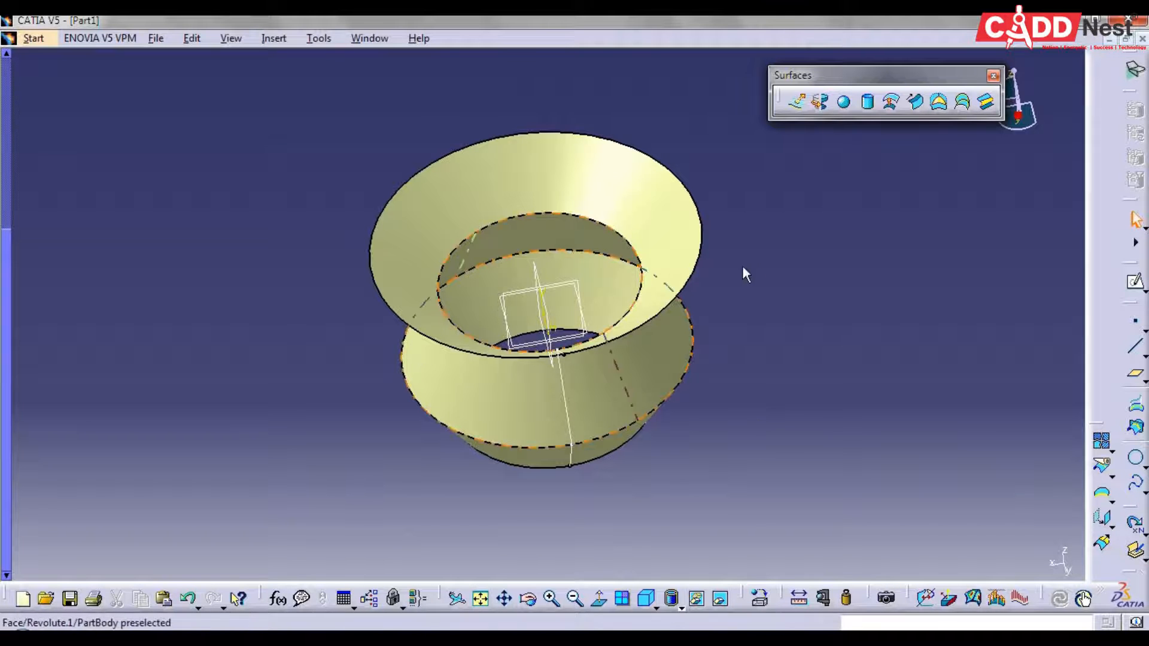
{"action": "middle_click_drag", "start_coordinate": [785, 476], "coordinate": [818, 407]}
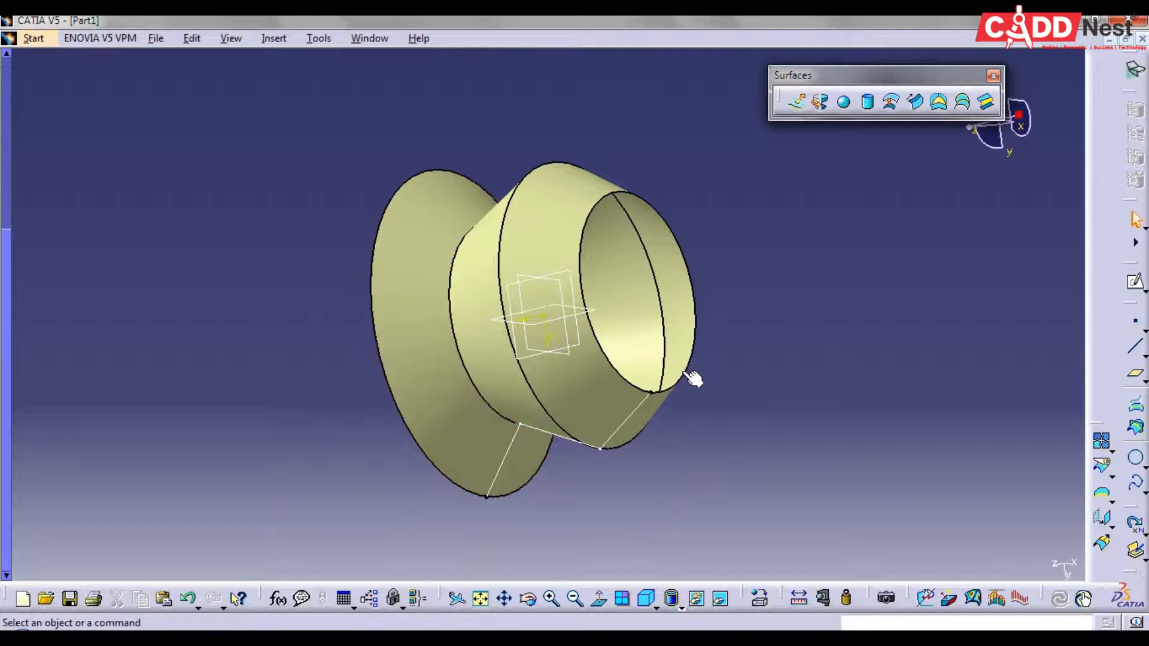
Create a fill surface from the circular edge at the smaller open end of the revolution surface
{"action": "left_click", "coordinate": [940, 103]}
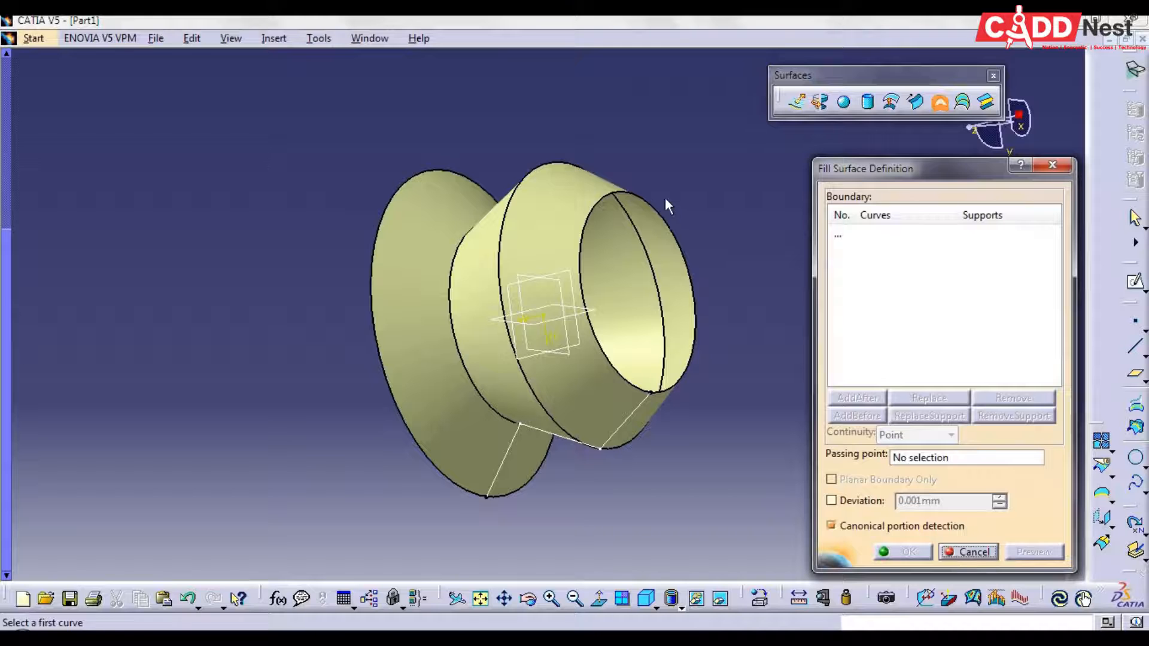
{"action": "left_click", "coordinate": [639, 194]}
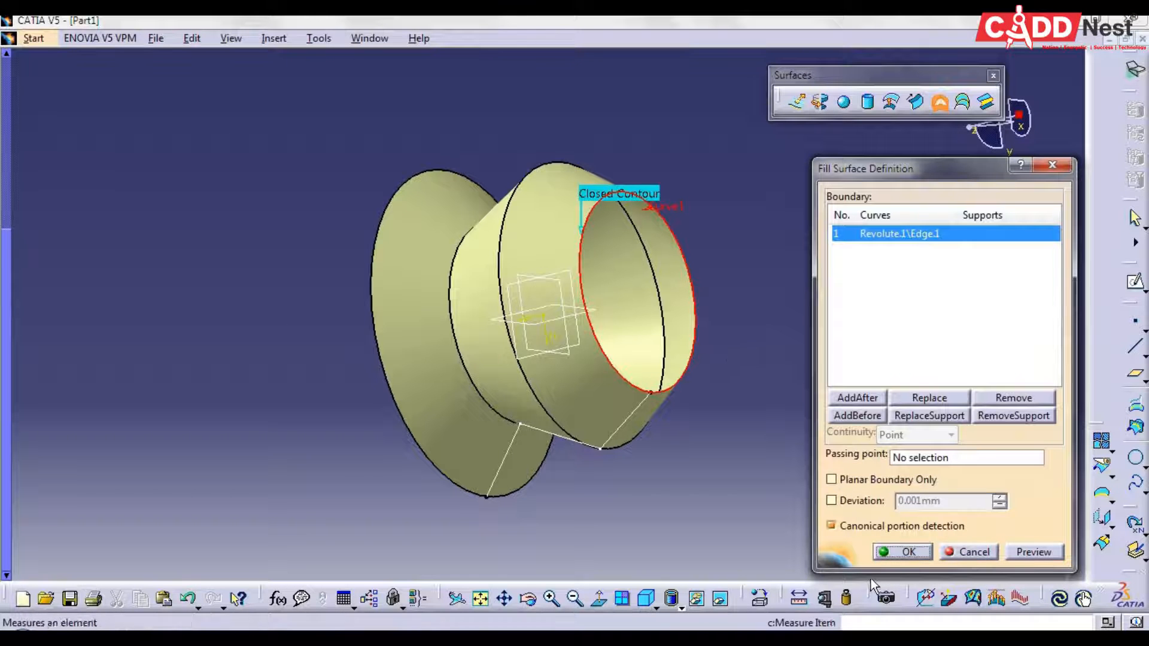
{"action": "left_click", "coordinate": [901, 551]}
{"action": "middle_click_drag", "start_coordinate": [311, 419], "coordinate": [522, 176]}
{"action": "middle_click_drag", "start_coordinate": [911, 501], "coordinate": [843, 353]}
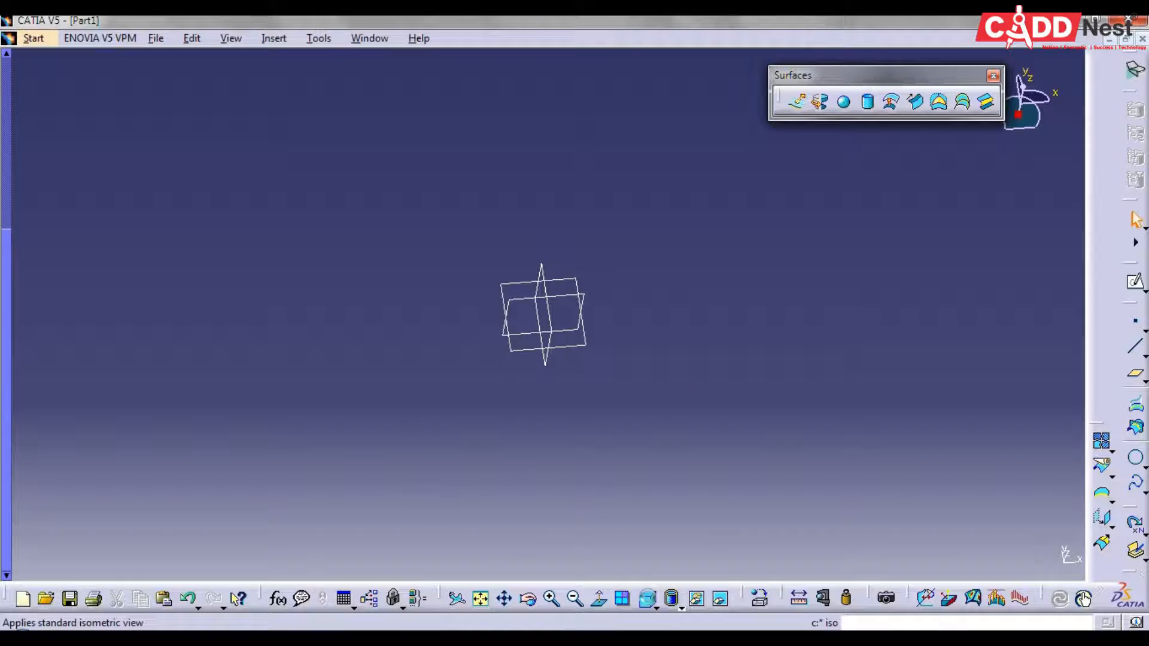
Start a sphere surface centred on a new coordinate point at X, Y and Z 0 mm from the default origin
{"action": "left_click", "coordinate": [647, 598]}
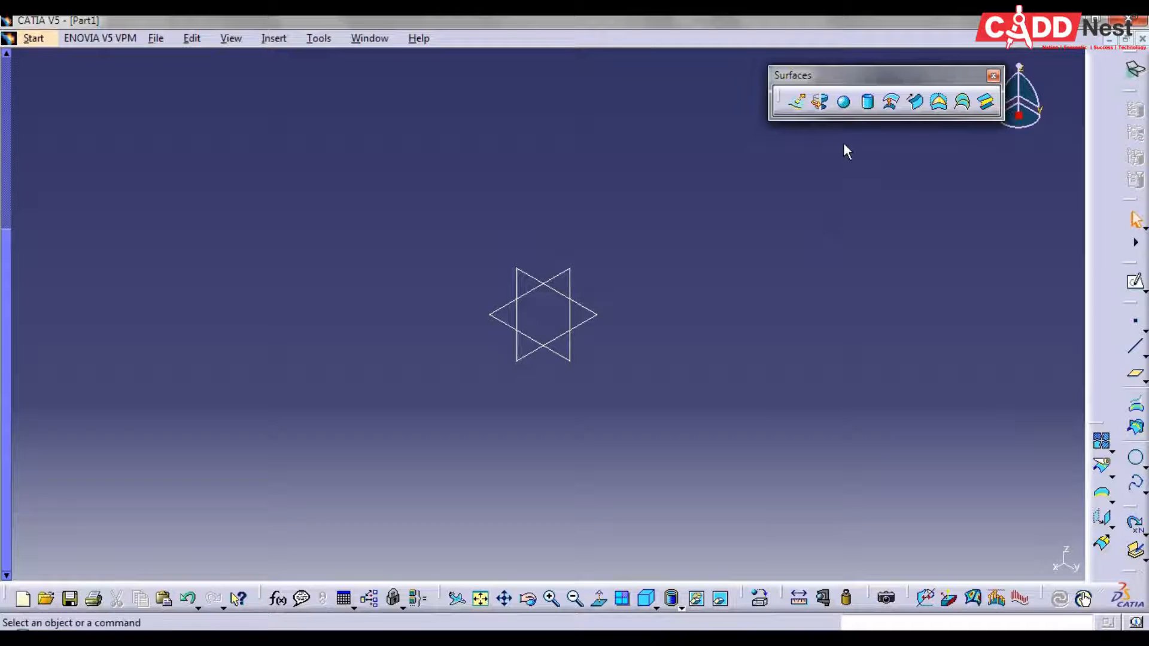
{"action": "left_click", "coordinate": [844, 103]}
{"action": "left_click_drag", "start_coordinate": [824, 257], "coordinate": [817, 254]}
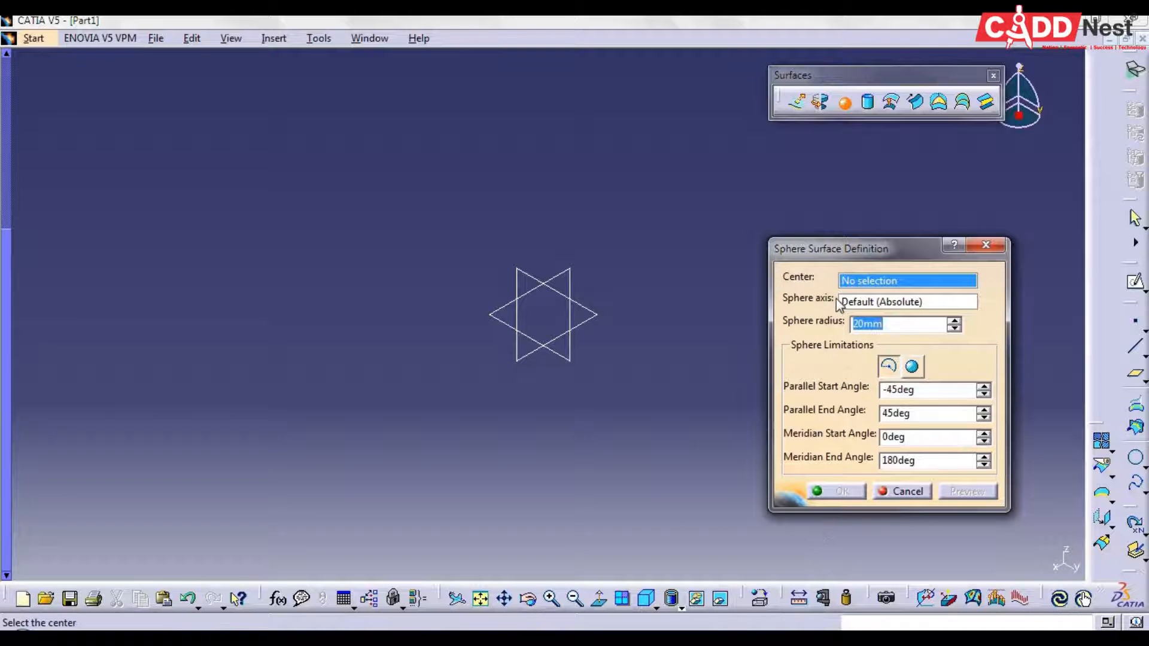
{"action": "right_click", "coordinate": [867, 285]}
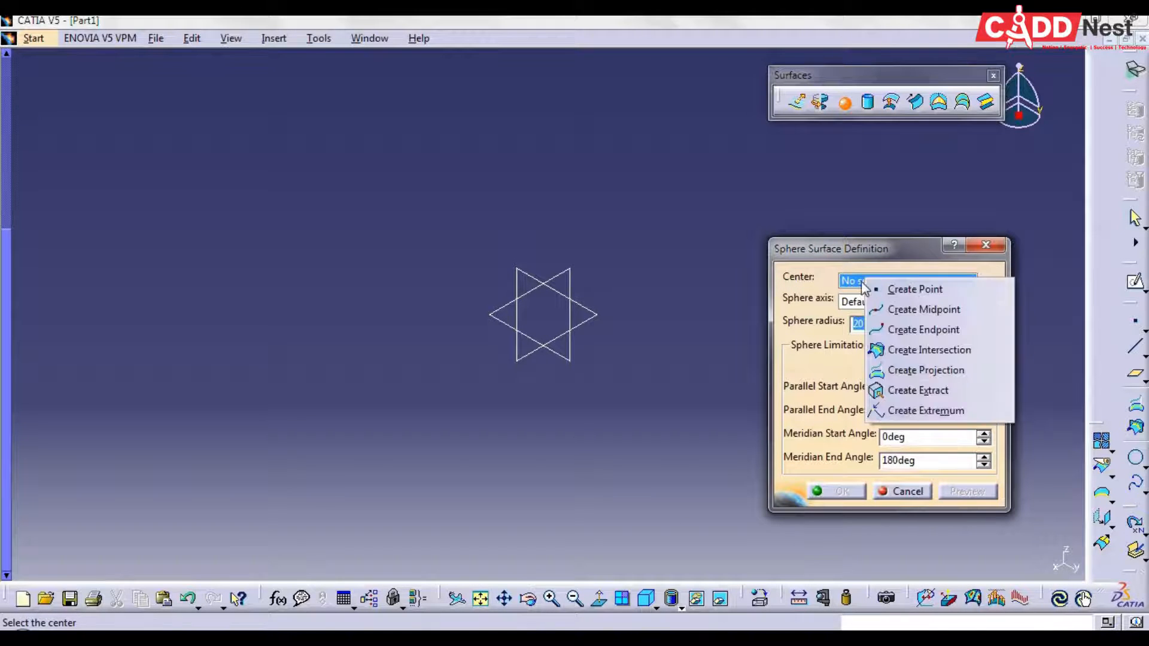
{"action": "left_click", "coordinate": [915, 289]}
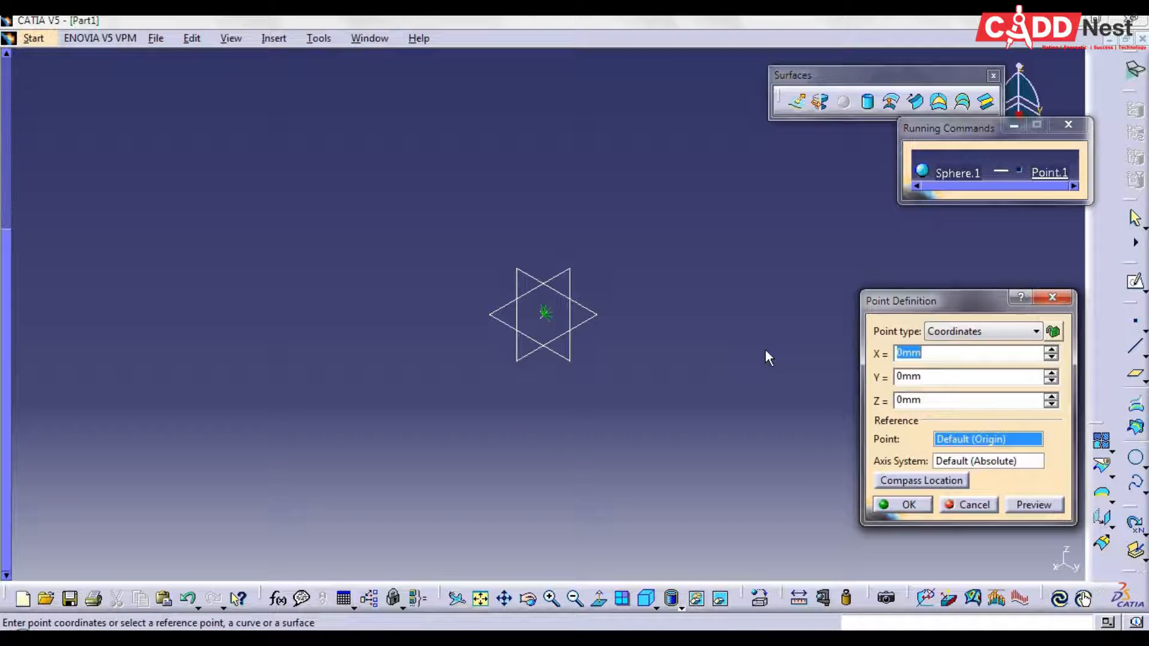
{"action": "left_click", "coordinate": [945, 338]}
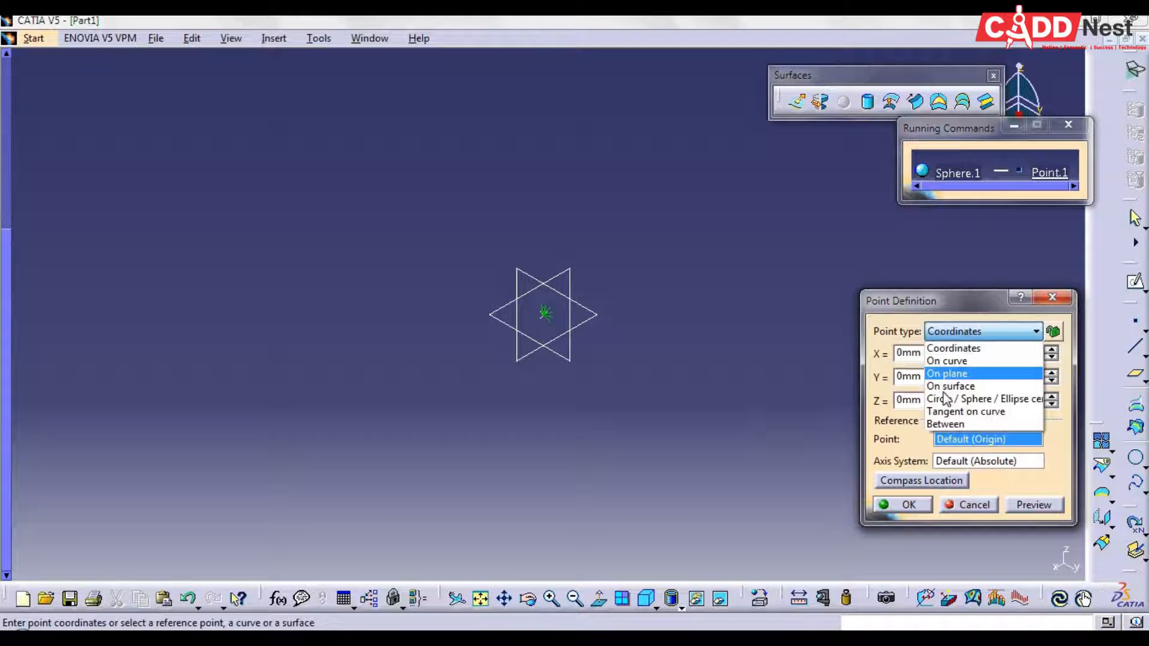
{"action": "left_click", "coordinate": [901, 443]}
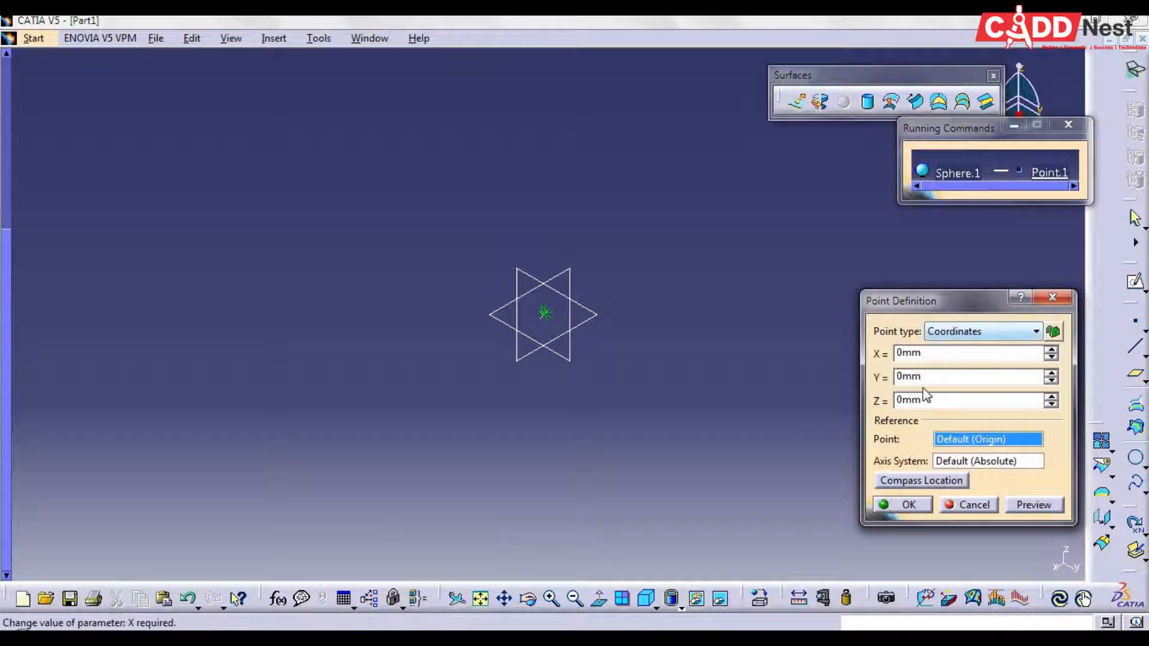
{"action": "left_click", "coordinate": [910, 505]}
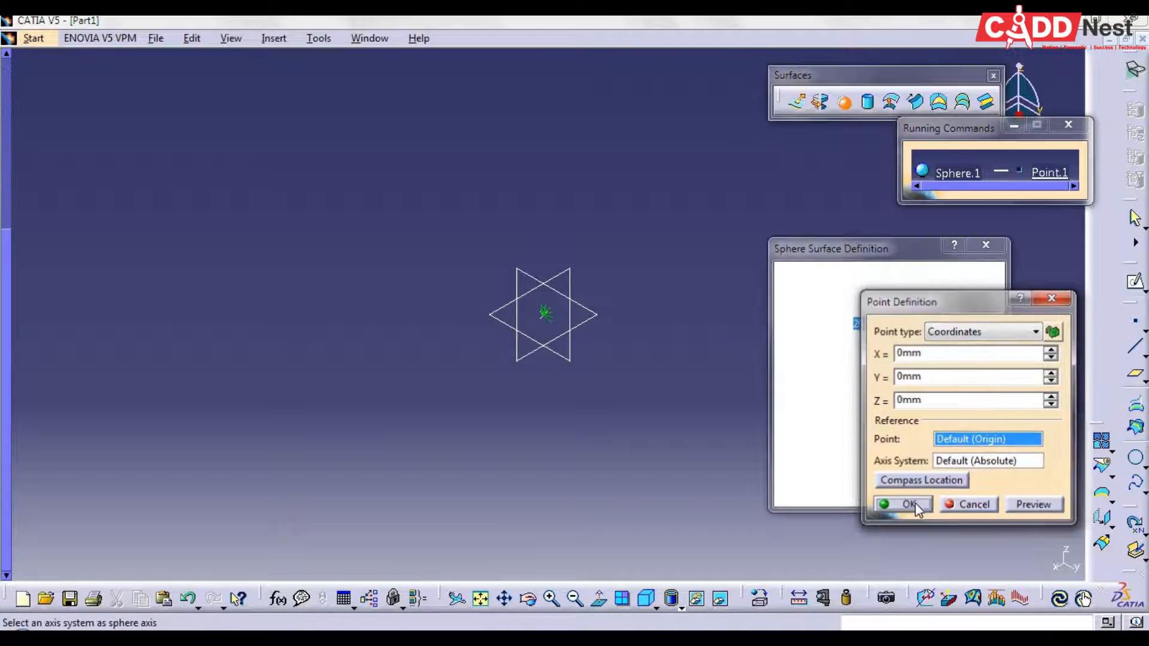
Set the sphere radius to 50 mm and switch its limitation to a whole sphere
{"action": "left_click_drag", "start_coordinate": [890, 325], "coordinate": [816, 323]}
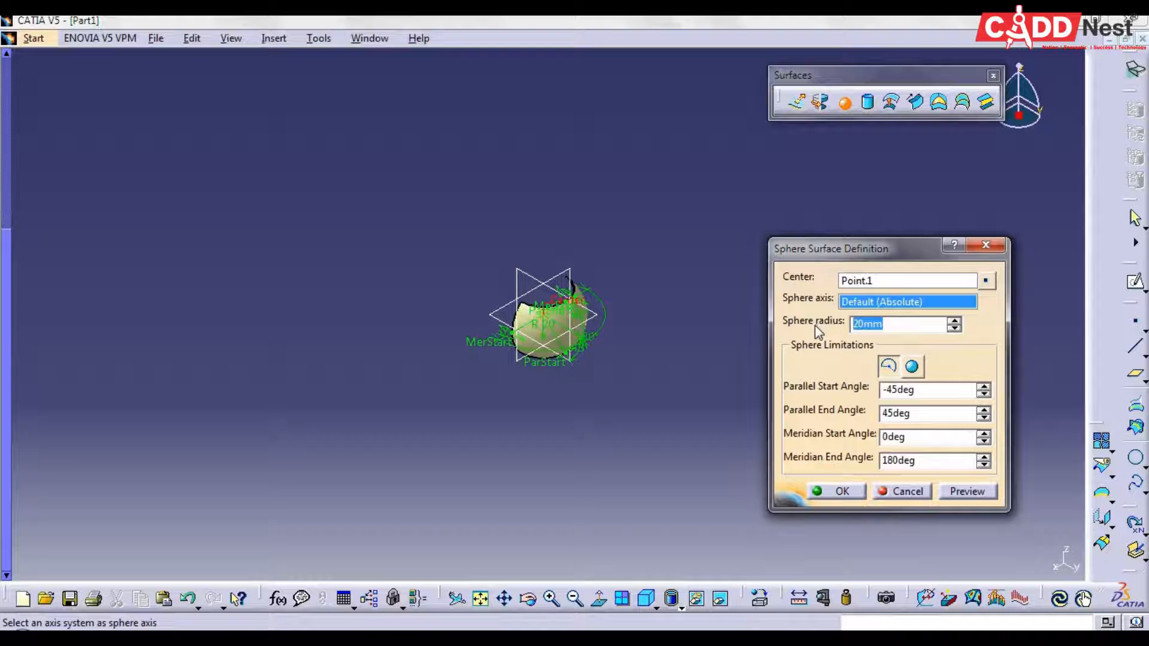
{"action": "type", "text": "5"}
{"action": "left_click", "coordinate": [891, 370]}
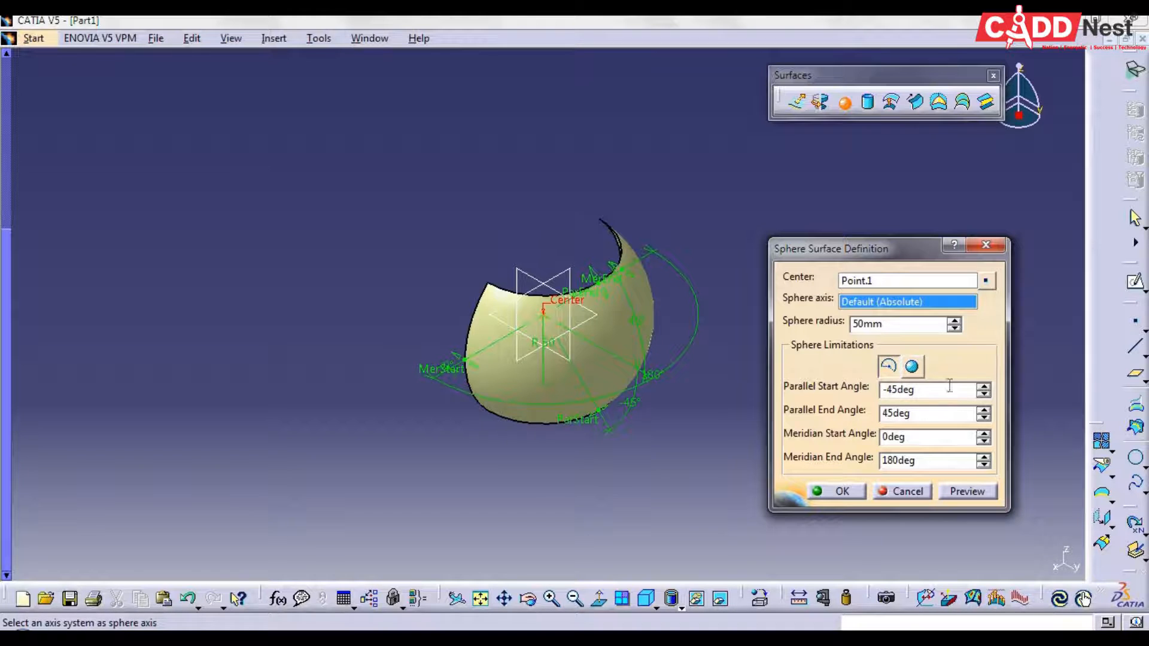
{"action": "left_click", "coordinate": [911, 366]}
{"action": "middle_click_drag", "start_coordinate": [407, 465], "coordinate": [559, 482]}
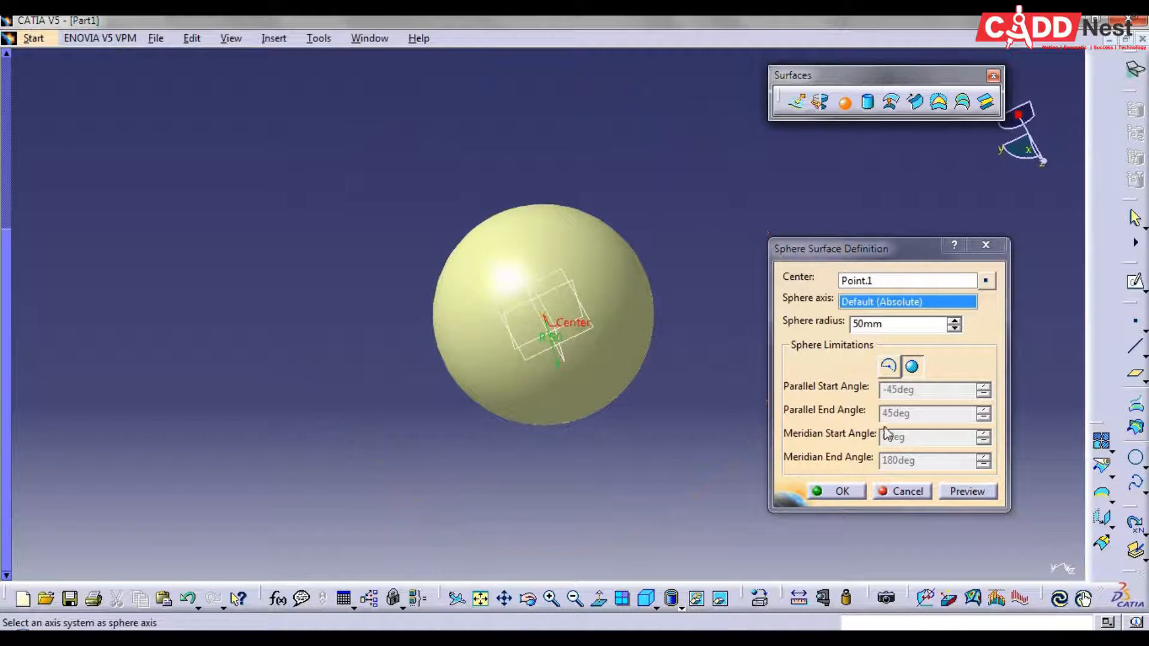
Limit the sphere by angles, with Parallel Start -82, Parallel End 79 and Meridian End 337 degrees, and create it
{"action": "left_click", "coordinate": [894, 374]}
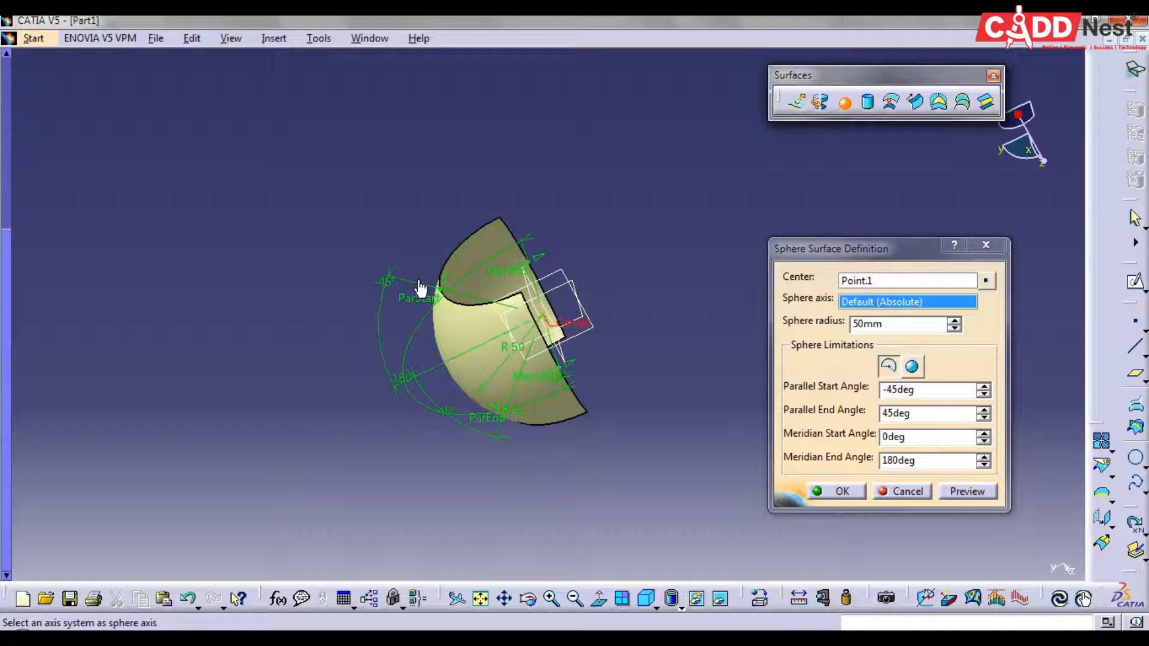
{"action": "left_click_drag", "start_coordinate": [446, 295], "coordinate": [482, 239]}
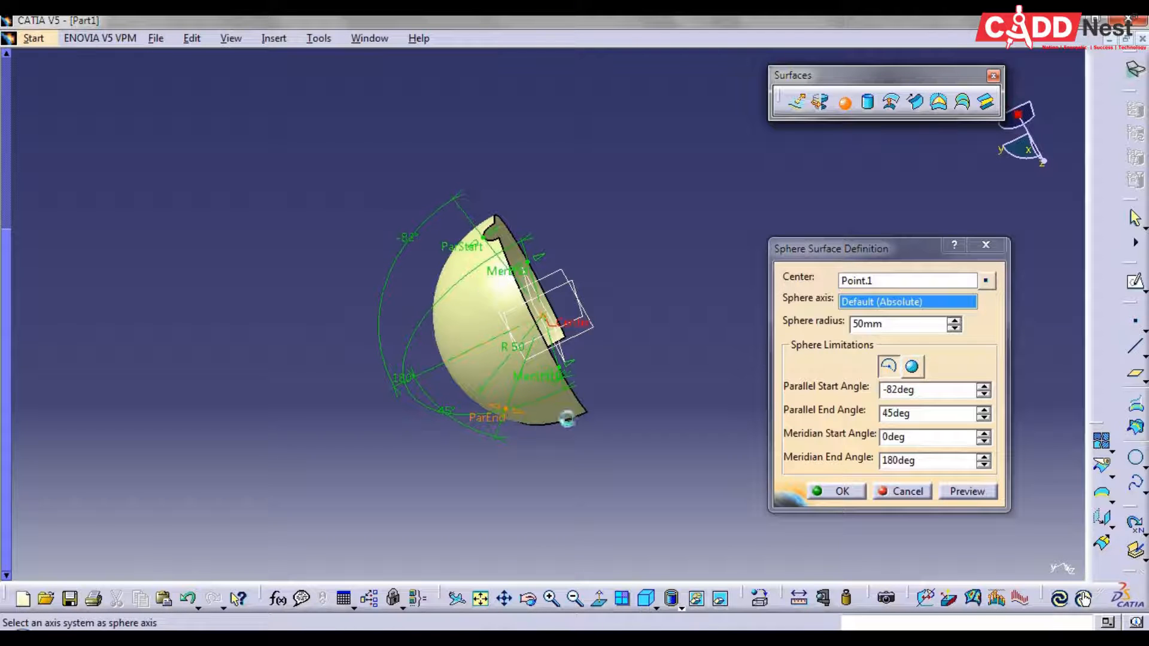
{"action": "left_click_drag", "start_coordinate": [506, 414], "coordinate": [557, 414]}
{"action": "left_click_drag", "start_coordinate": [530, 267], "coordinate": [633, 367]}
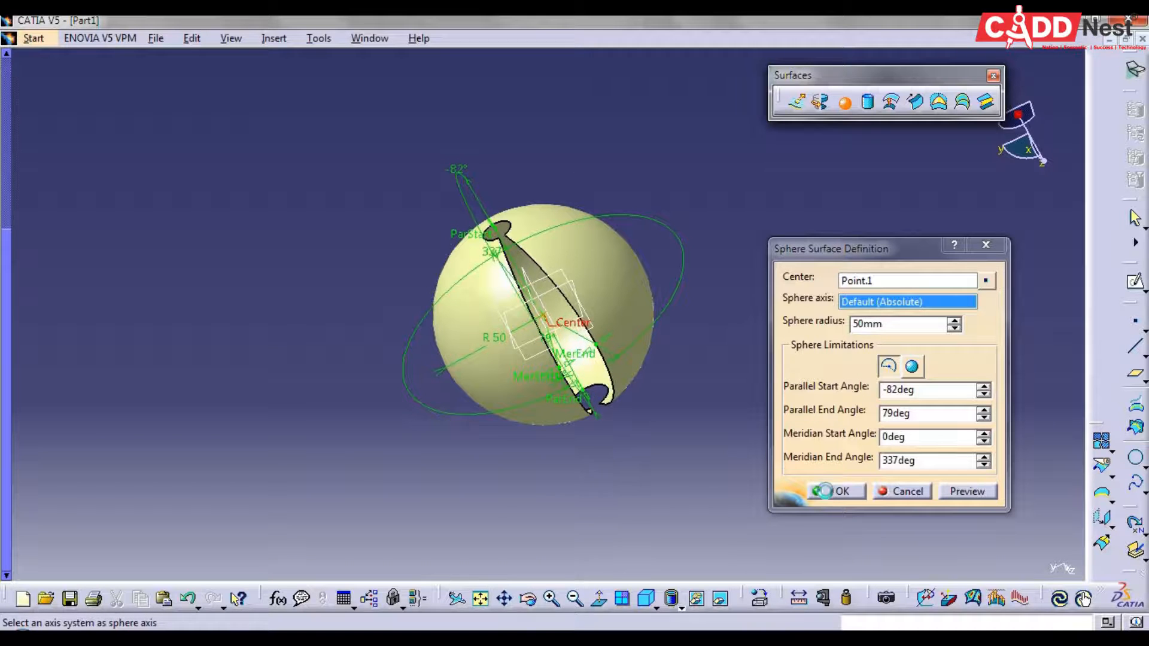
{"action": "left_click", "coordinate": [833, 492]}
{"action": "middle_click_drag", "start_coordinate": [742, 459], "coordinate": [672, 383]}
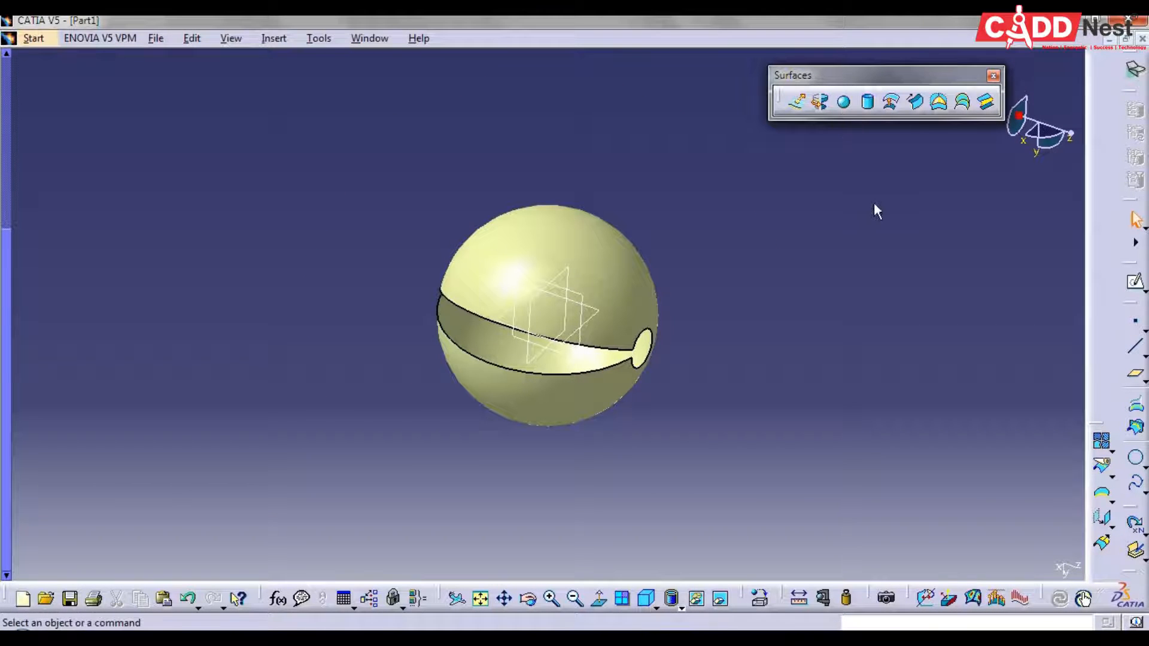
Undo the sphere surface and its centre point
{"action": "key", "text": "ctrl+z"}
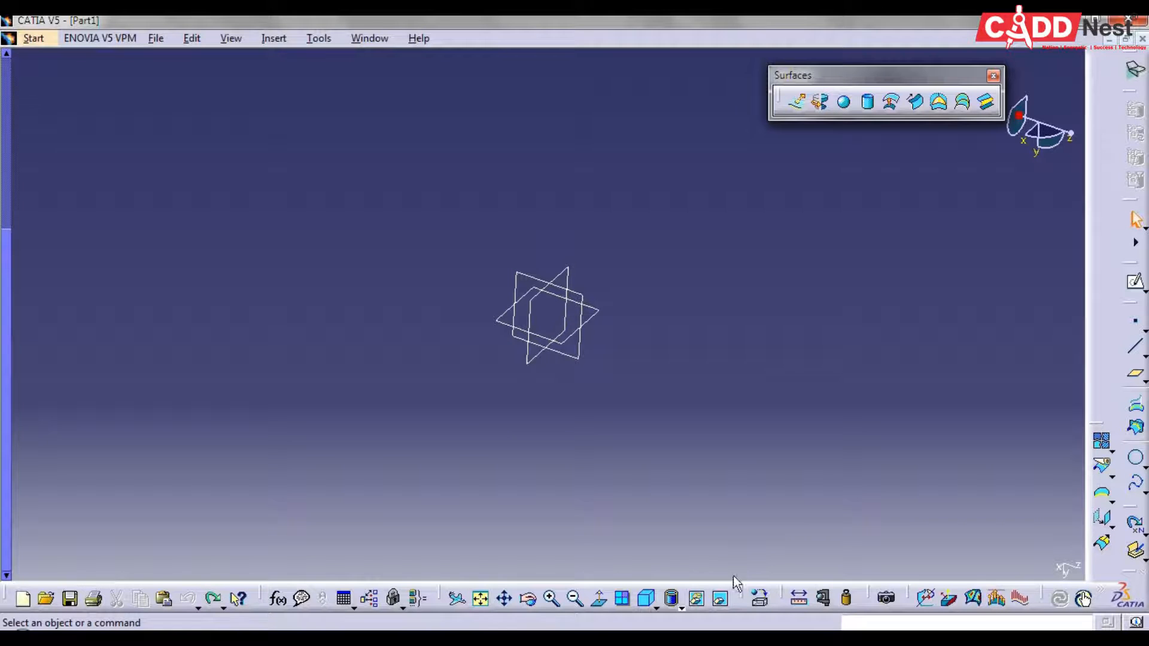
{"action": "left_click", "coordinate": [646, 598]}
Start a cylinder surface centred on a new coordinate point at X, Y and Z 0 mm from the default origin
{"action": "left_click", "coordinate": [867, 102]}
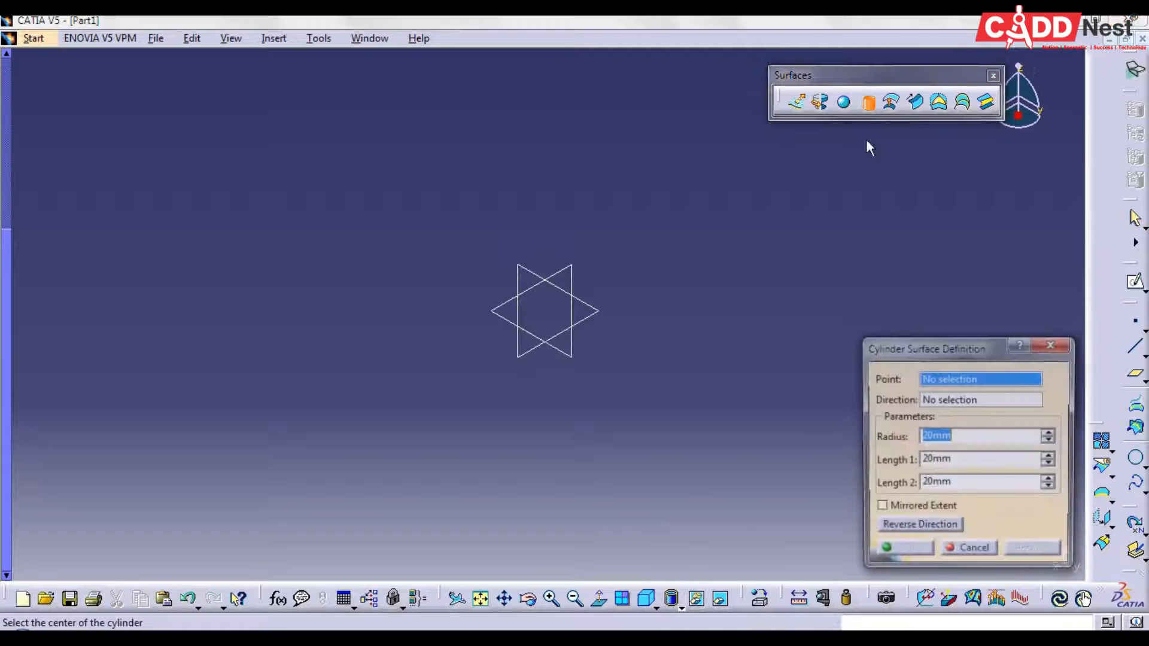
{"action": "right_click", "coordinate": [951, 379]}
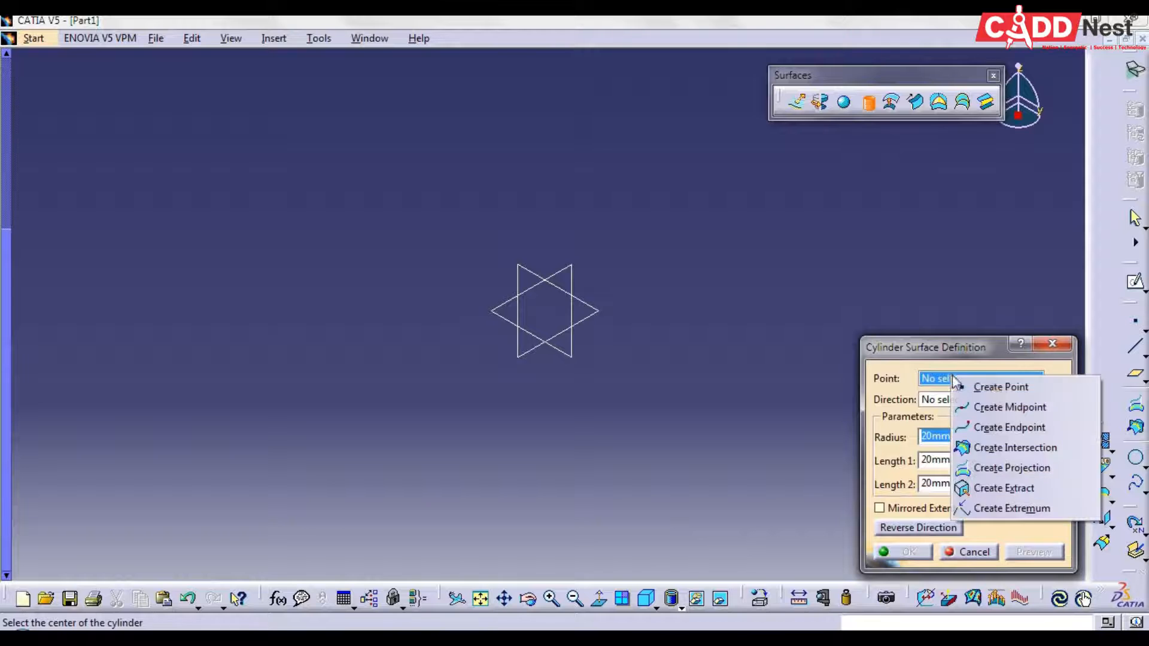
{"action": "left_click", "coordinate": [1006, 385]}
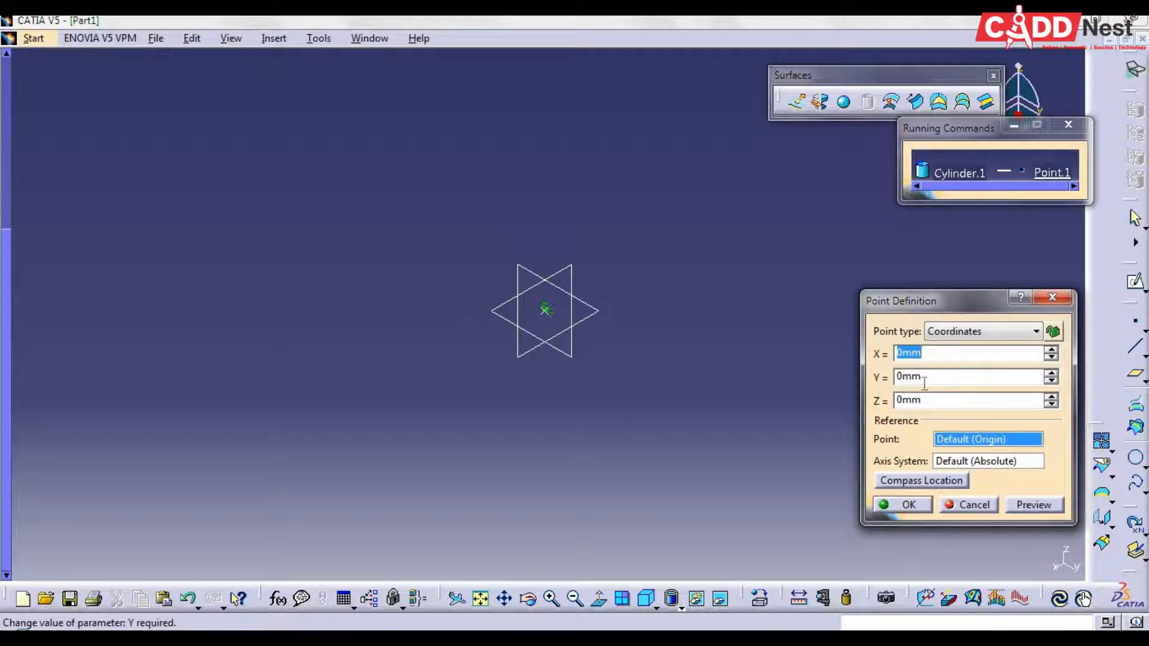
{"action": "left_click", "coordinate": [909, 504]}
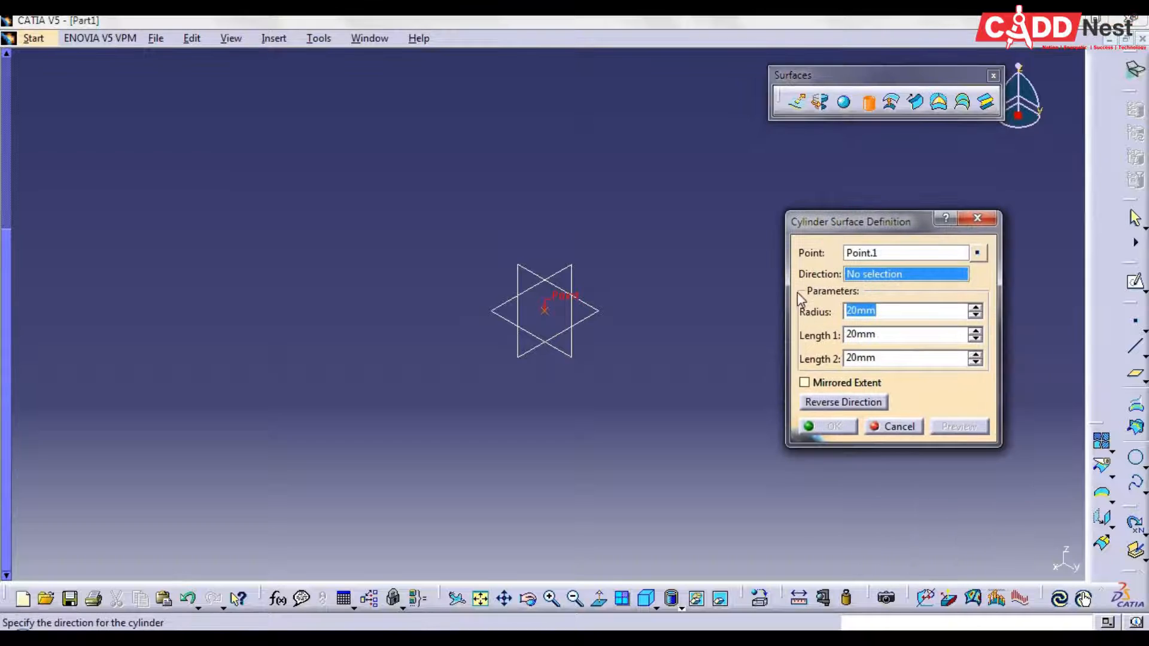
Try the X Component and the Y Component as the cylinder's direction, and abandon creating a line for it
{"action": "right_click", "coordinate": [857, 275]}
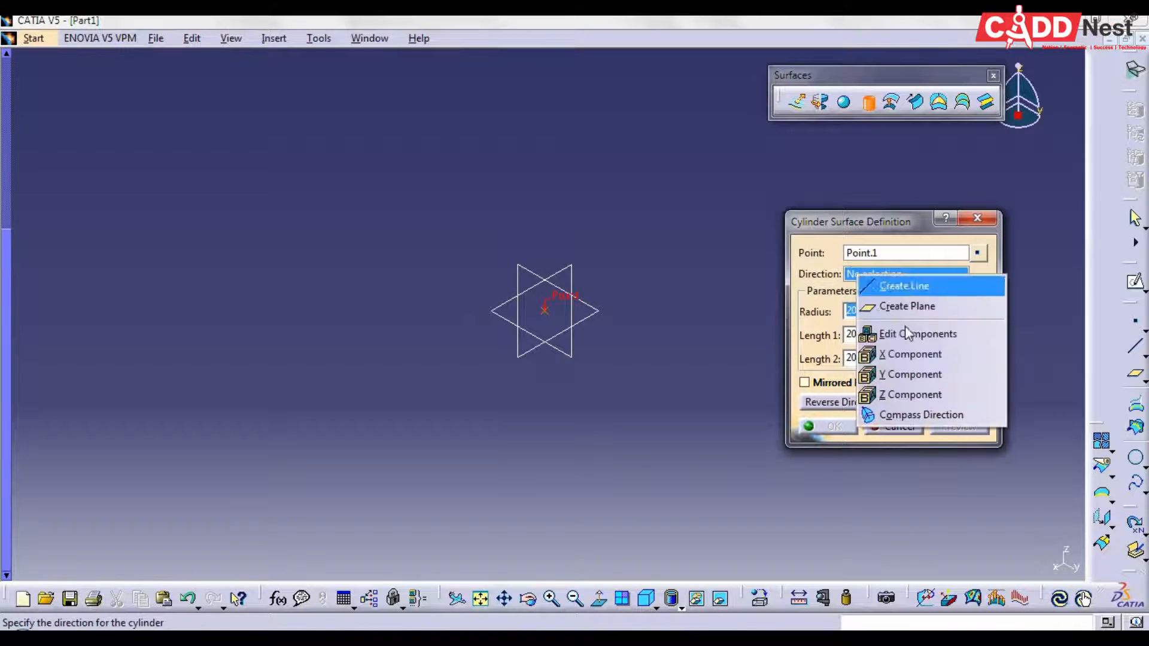
{"action": "left_click", "coordinate": [917, 361]}
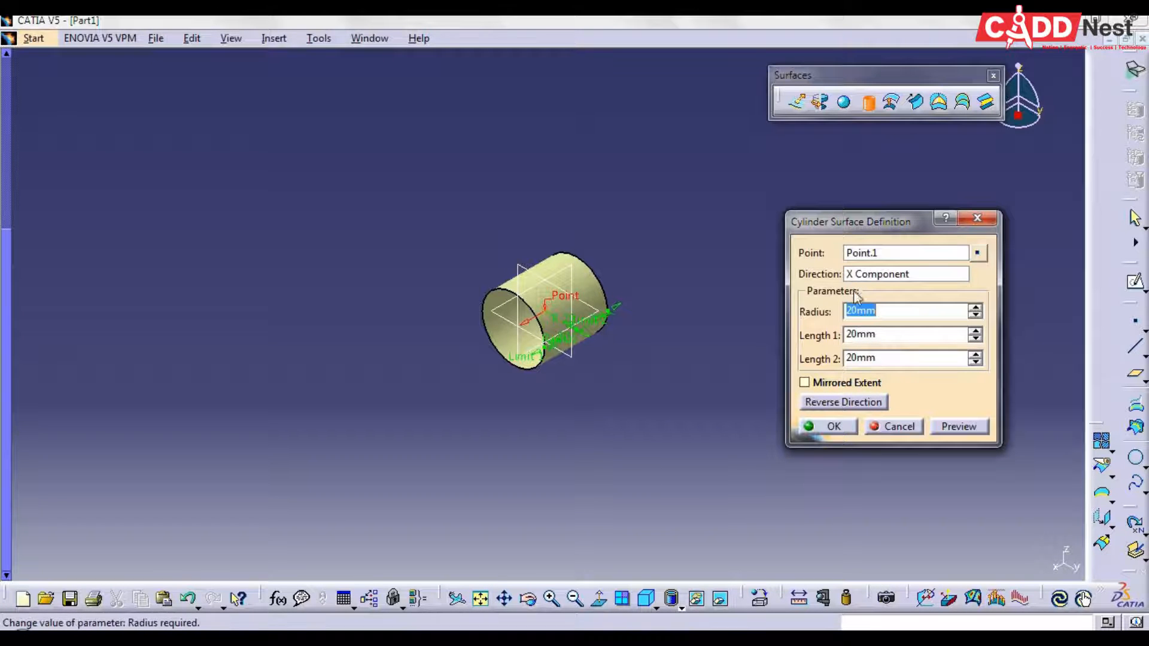
{"action": "left_click", "coordinate": [863, 275]}
{"action": "right_click", "coordinate": [863, 276]}
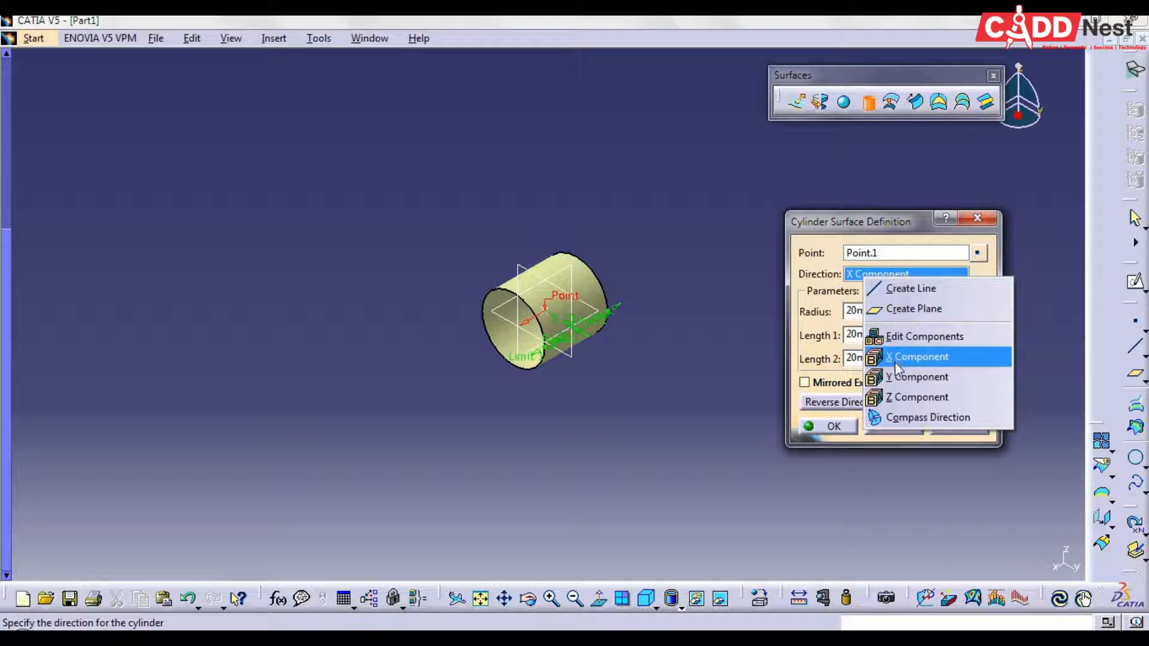
{"action": "left_click", "coordinate": [904, 377]}
{"action": "right_click", "coordinate": [877, 271]}
{"action": "left_click", "coordinate": [892, 288]}
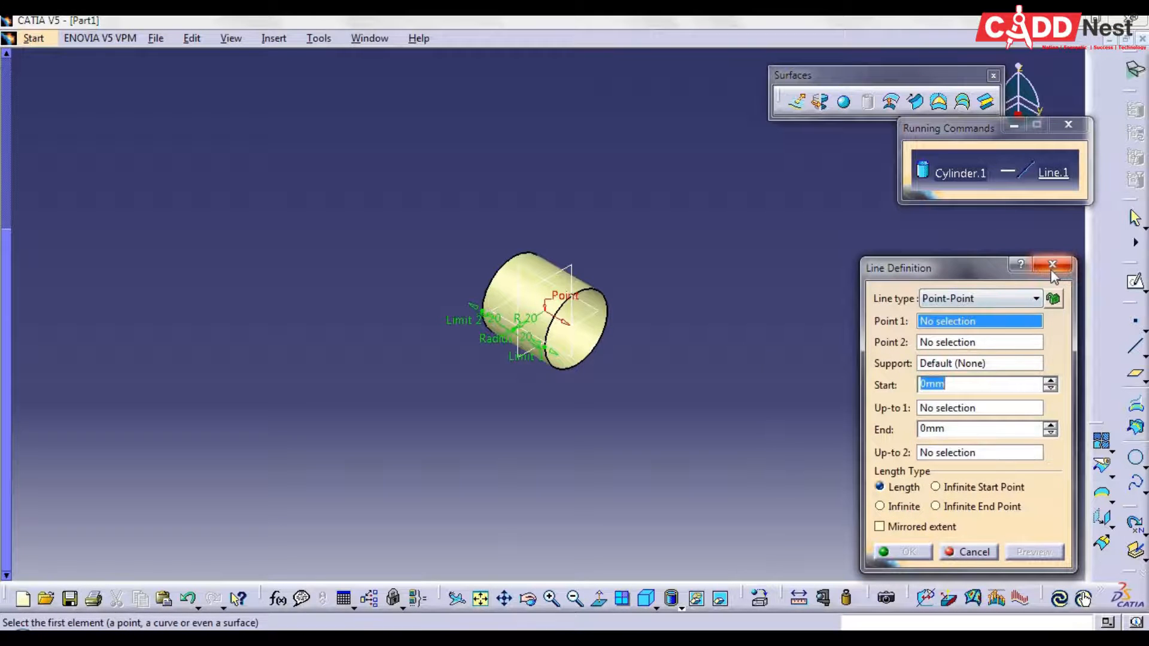
{"action": "left_click", "coordinate": [1052, 264]}
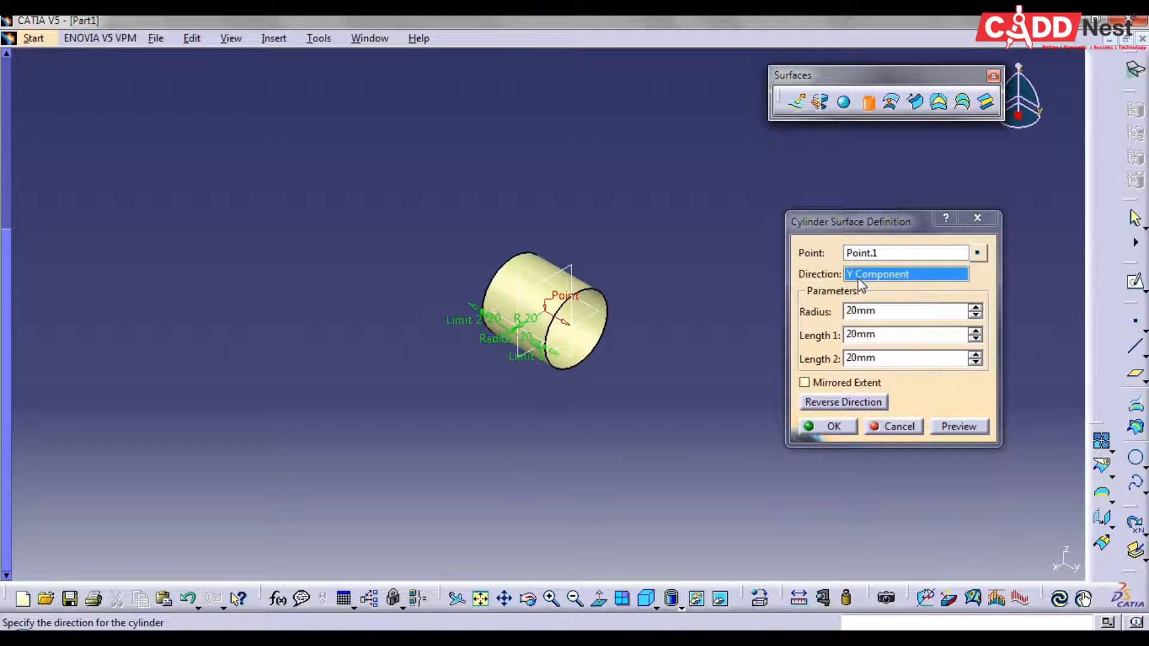
Set the cylinder's direction to Z Component and Length 1 to 50 mm with Mirrored Extent enabled
{"action": "right_click", "coordinate": [857, 278]}
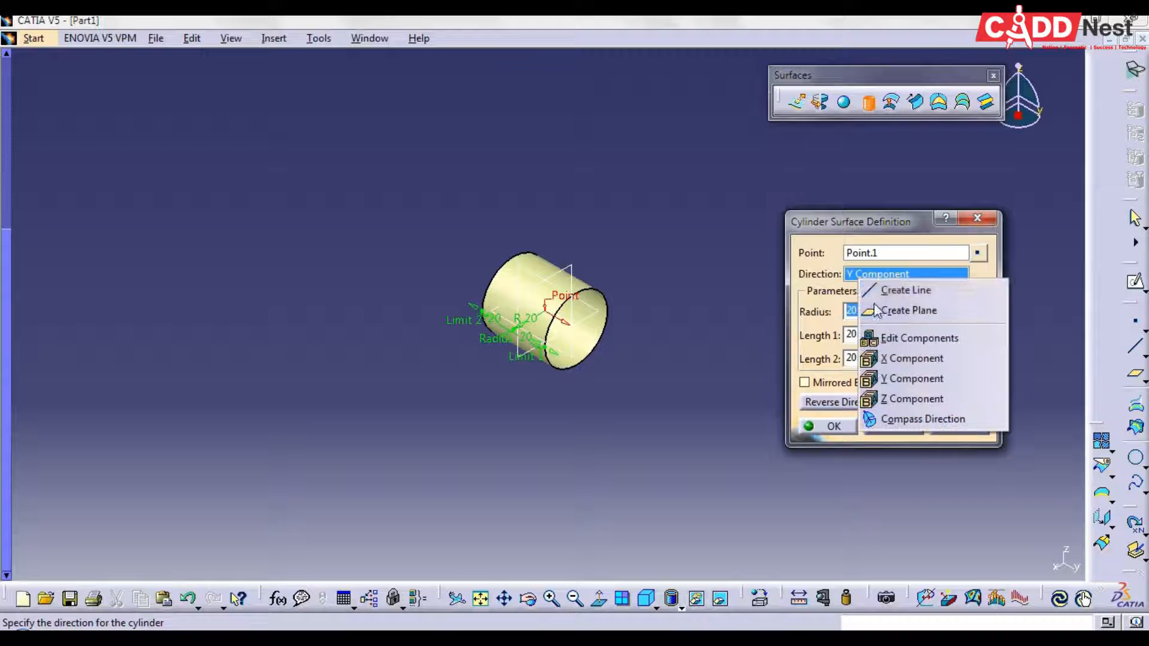
{"action": "left_click", "coordinate": [910, 396]}
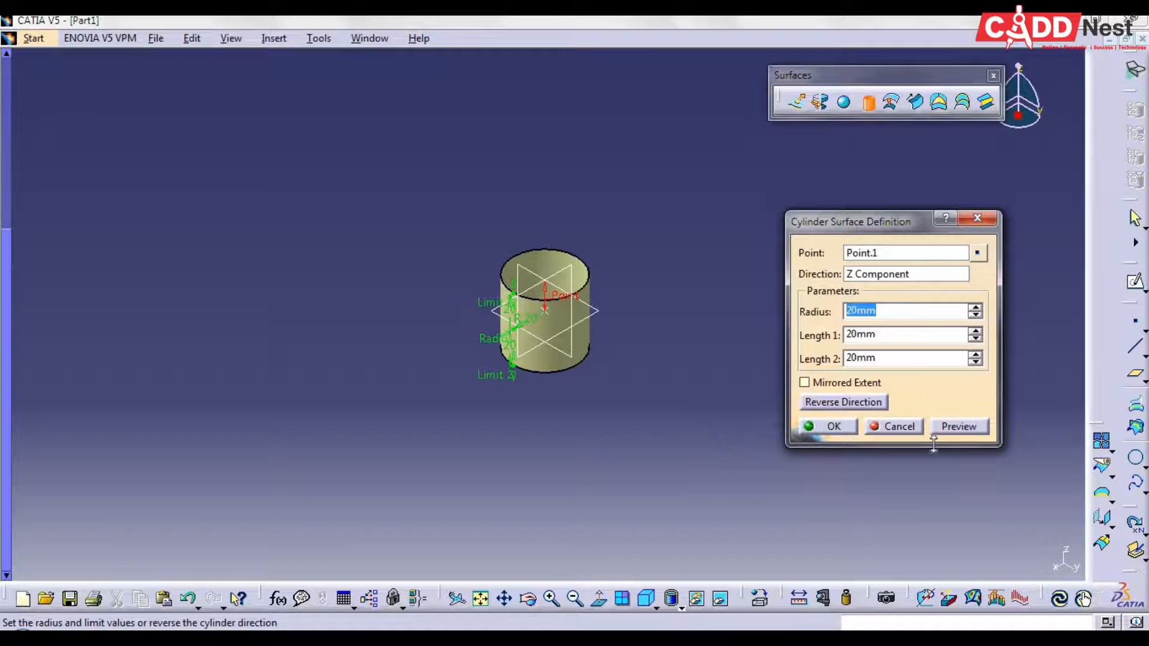
{"action": "key", "text": "Tab"}
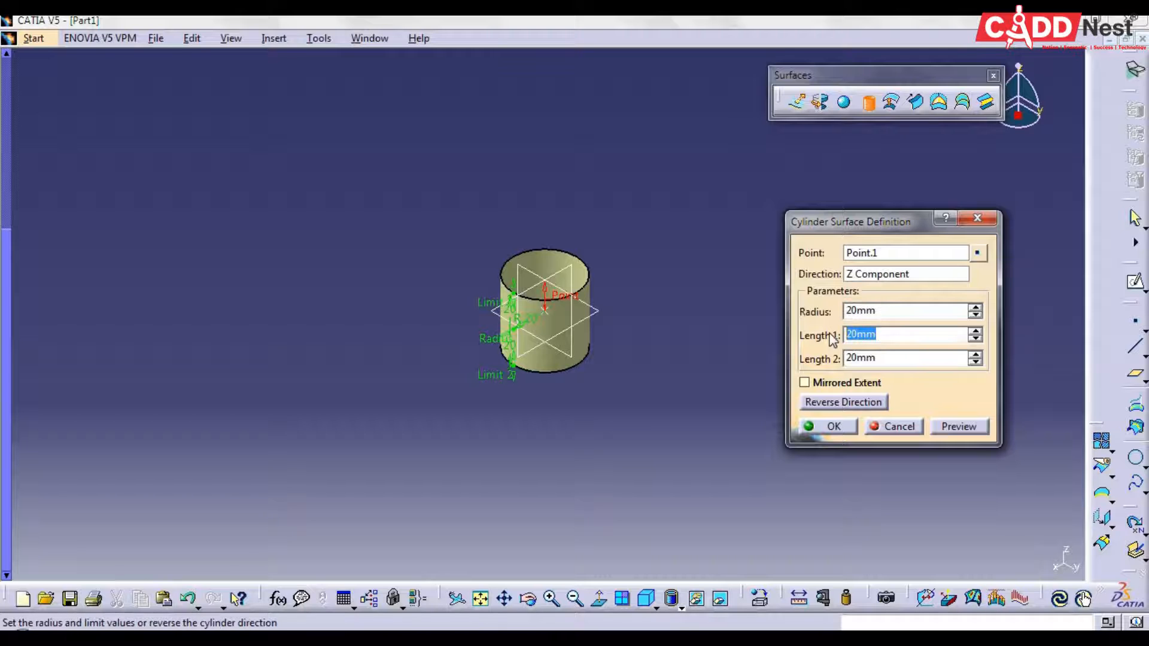
{"action": "type", "text": "50"}
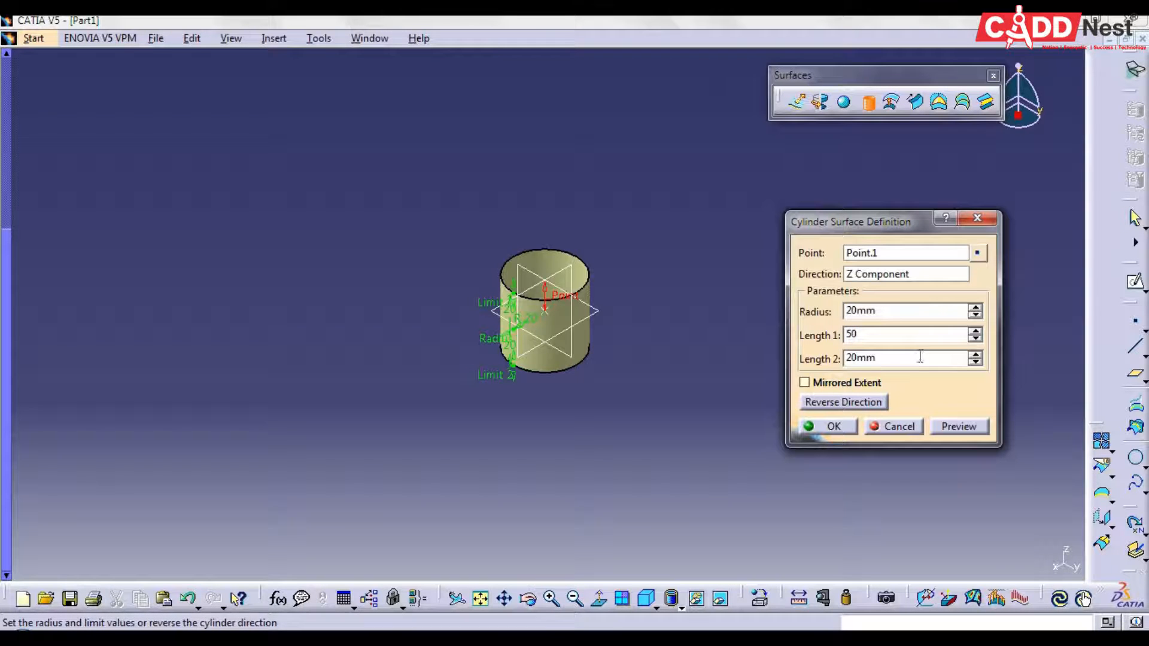
{"action": "left_click", "coordinate": [803, 382]}
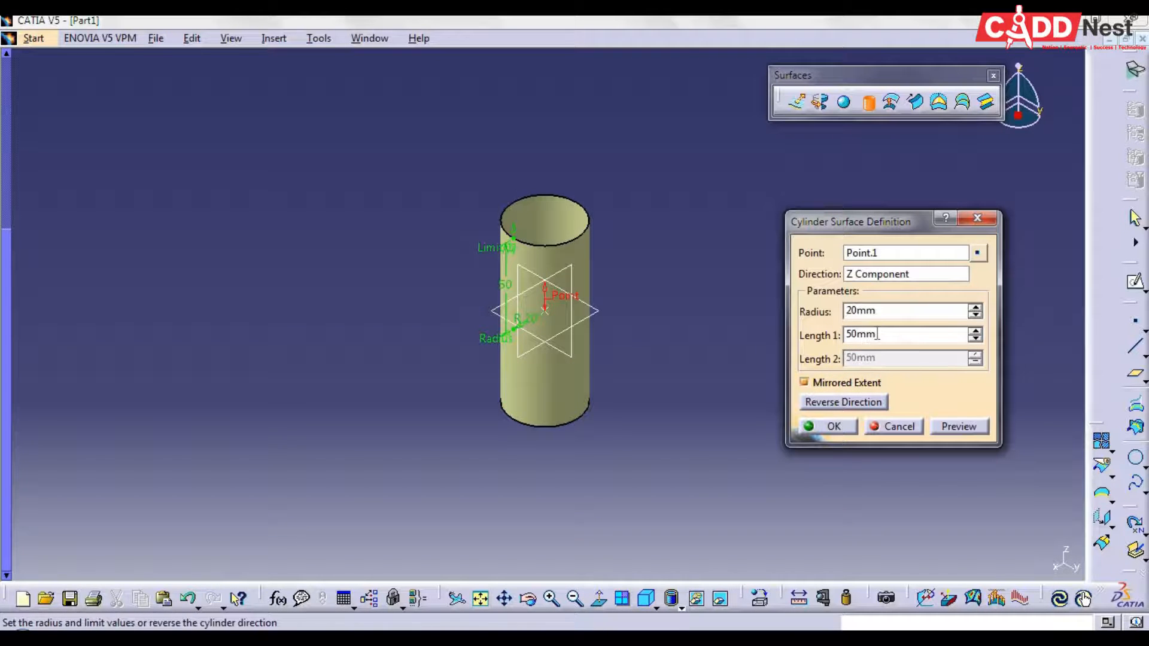
Set the cylinder's radius to 70 mm, preview it and create the surface
{"action": "double_click", "coordinate": [870, 316]}
{"action": "type", "text": "5"}
{"action": "left_click", "coordinate": [971, 426]}
{"action": "left_click", "coordinate": [834, 432]}
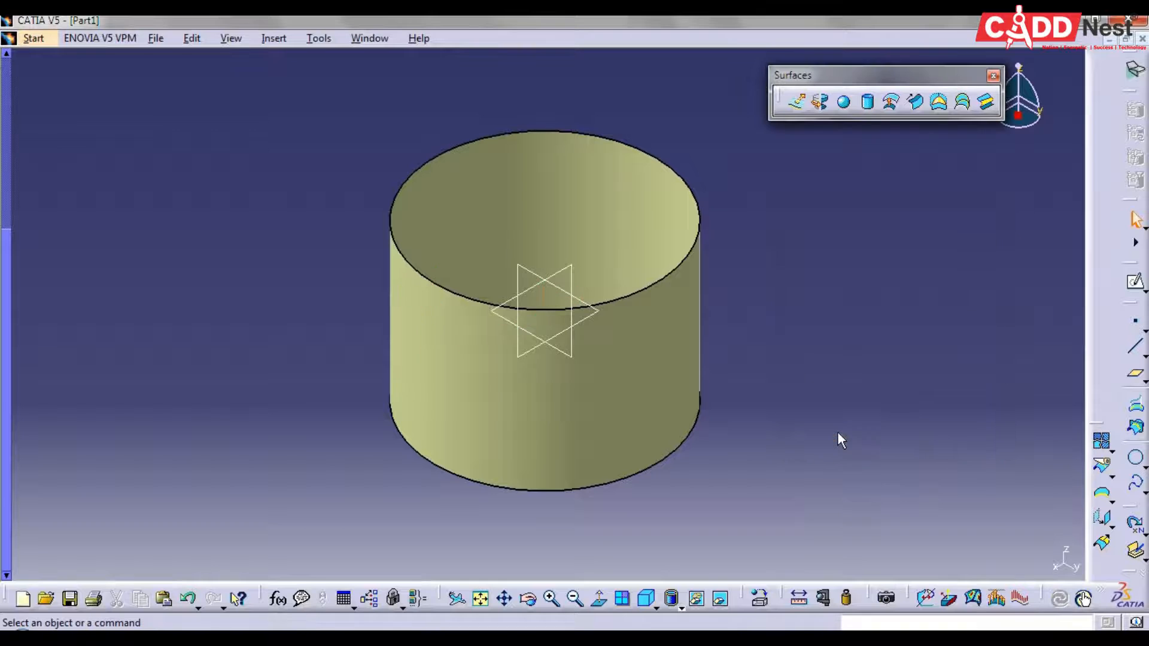
{"action": "middle_click_drag", "start_coordinate": [779, 231], "coordinate": [911, 210]}
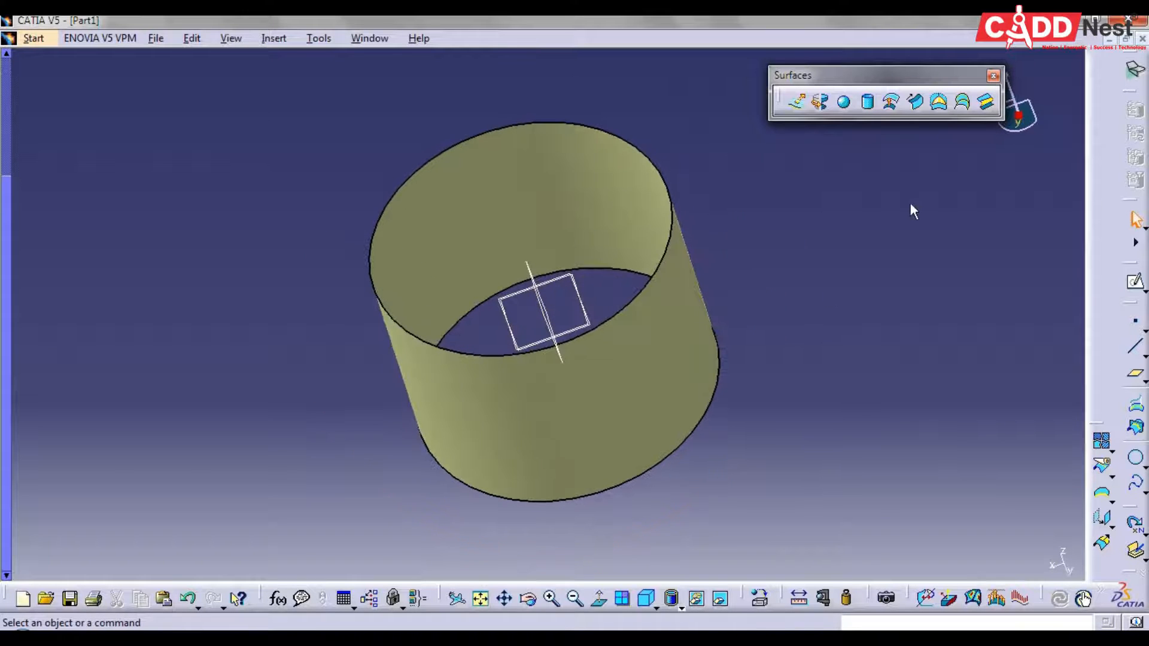
Create a fill surface closing the cylinder's lower circular edge, and inspect it from several angles
{"action": "left_click", "coordinate": [939, 102]}
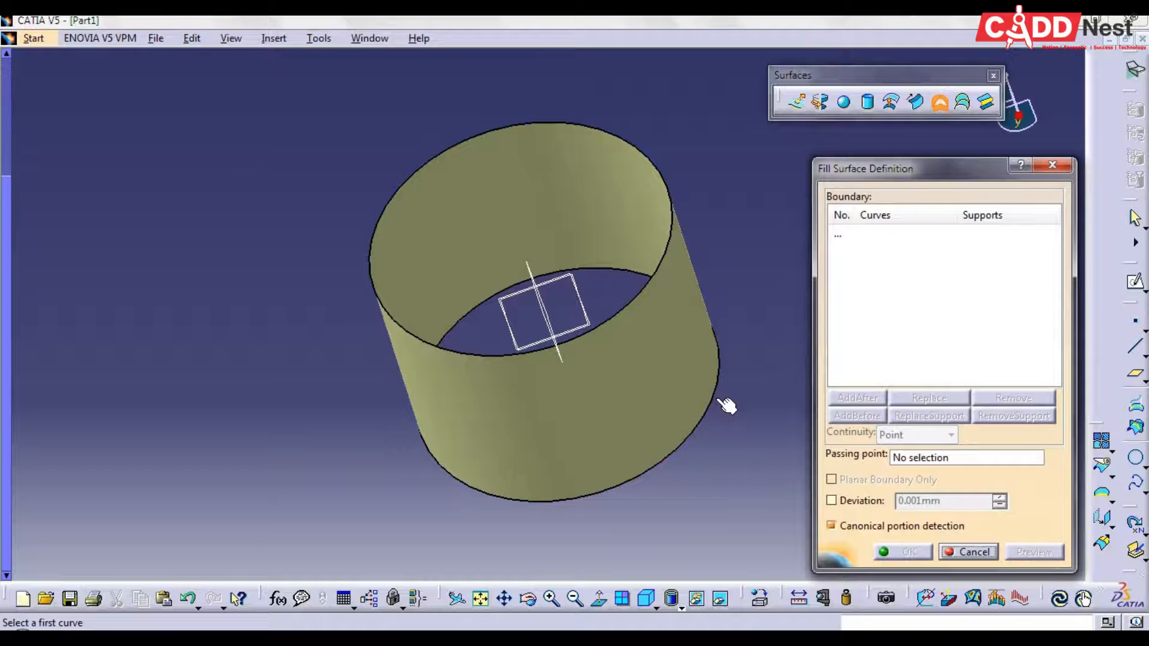
{"action": "left_click", "coordinate": [719, 401]}
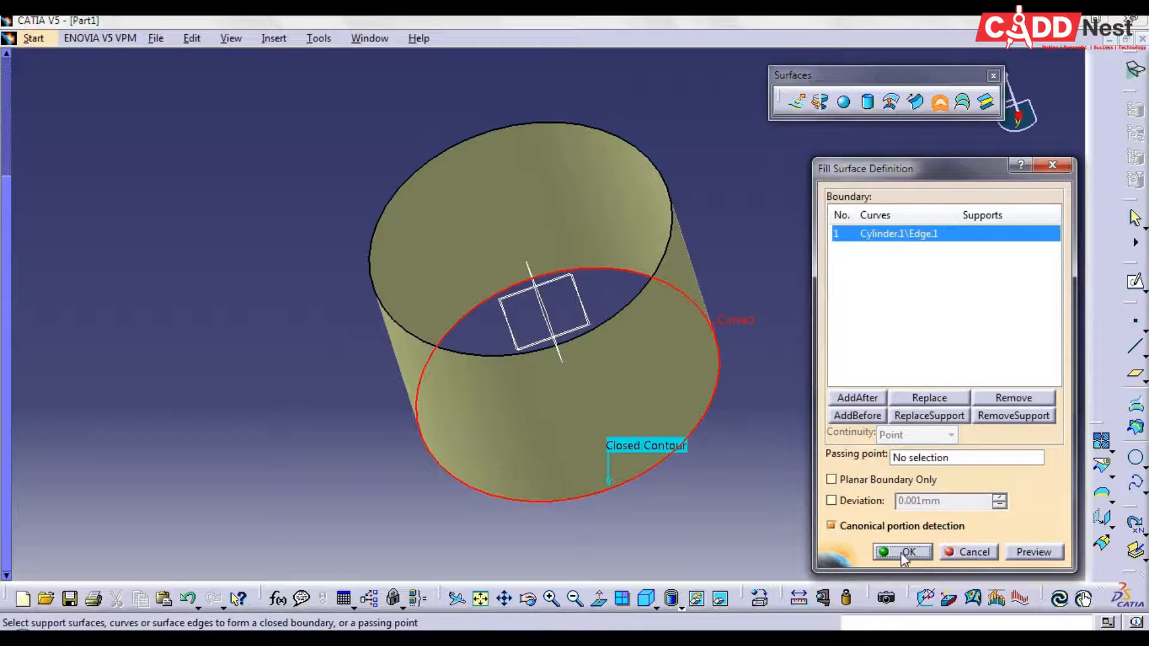
{"action": "middle_click_drag", "start_coordinate": [328, 238], "coordinate": [816, 410]}
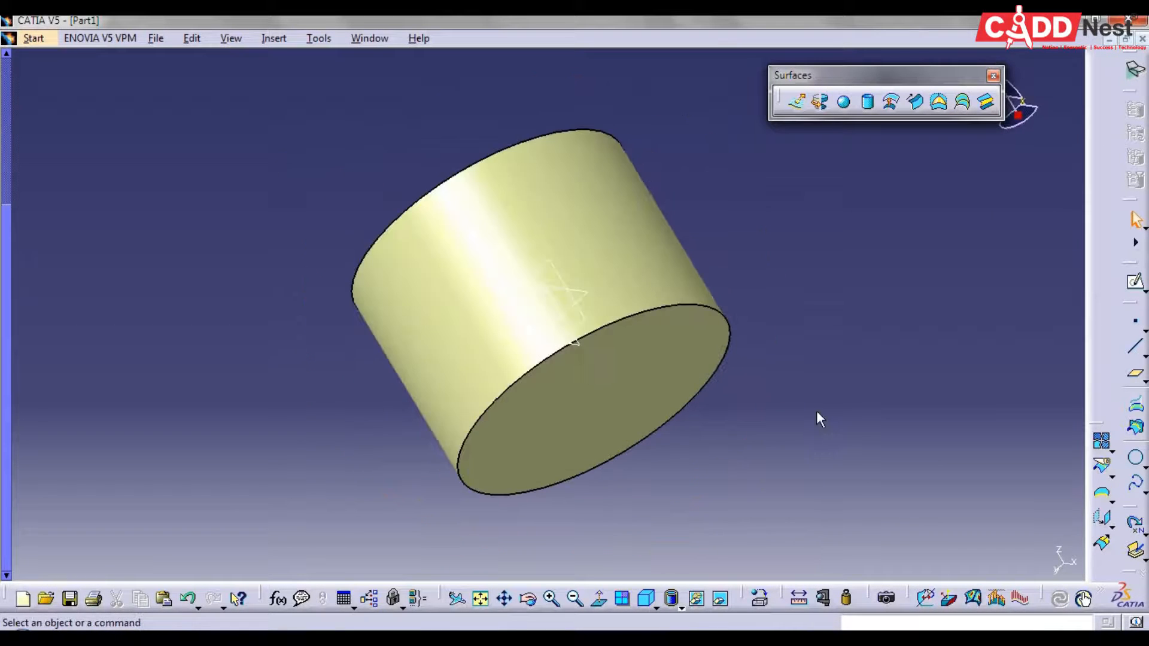
{"action": "middle_click_drag", "start_coordinate": [721, 536], "coordinate": [472, 275]}
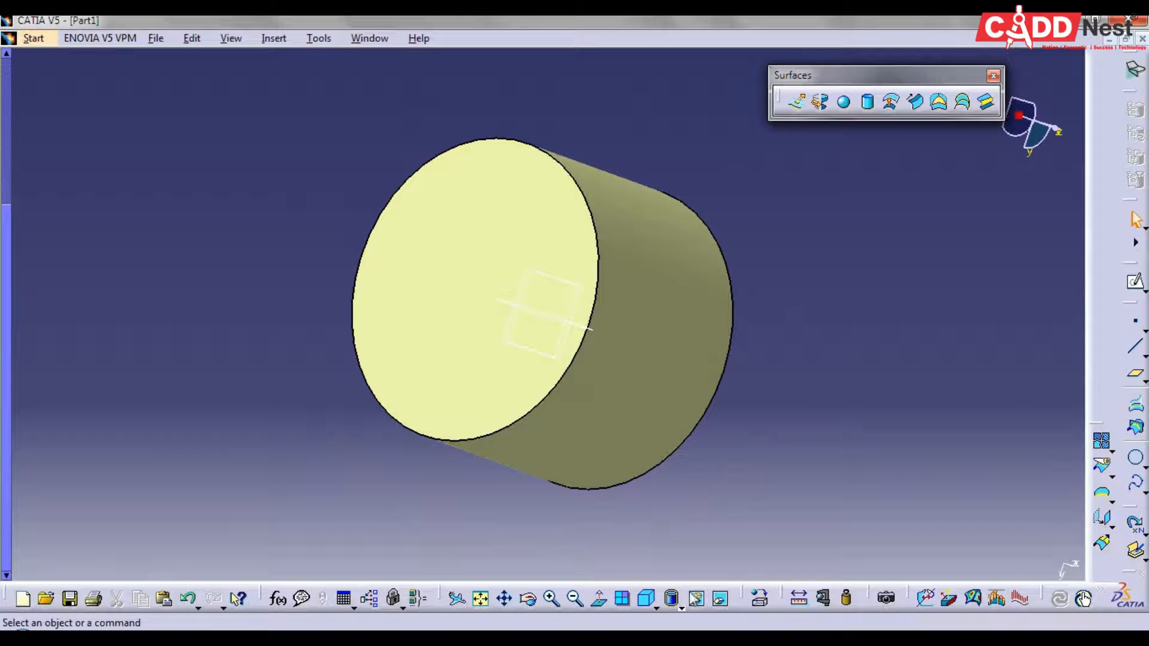
{"action": "left_click", "coordinate": [646, 599]}
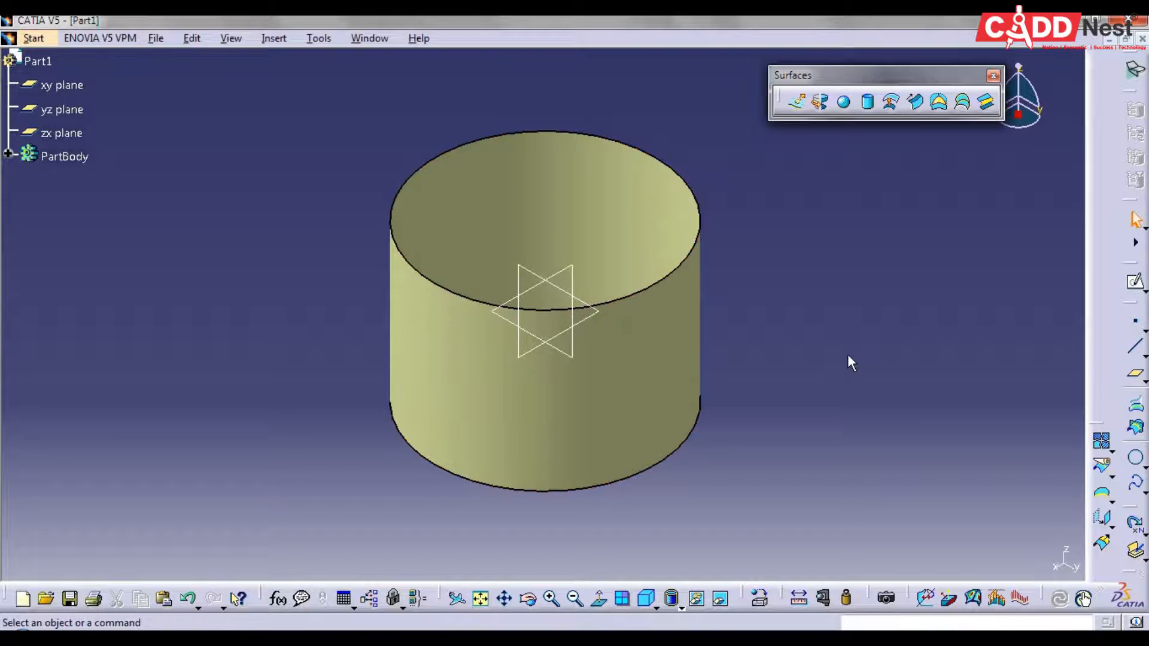
Delete the cylinder surface together with all its children and aggregated elements
{"action": "left_click", "coordinate": [8, 153]}
{"action": "left_click", "coordinate": [84, 181]}
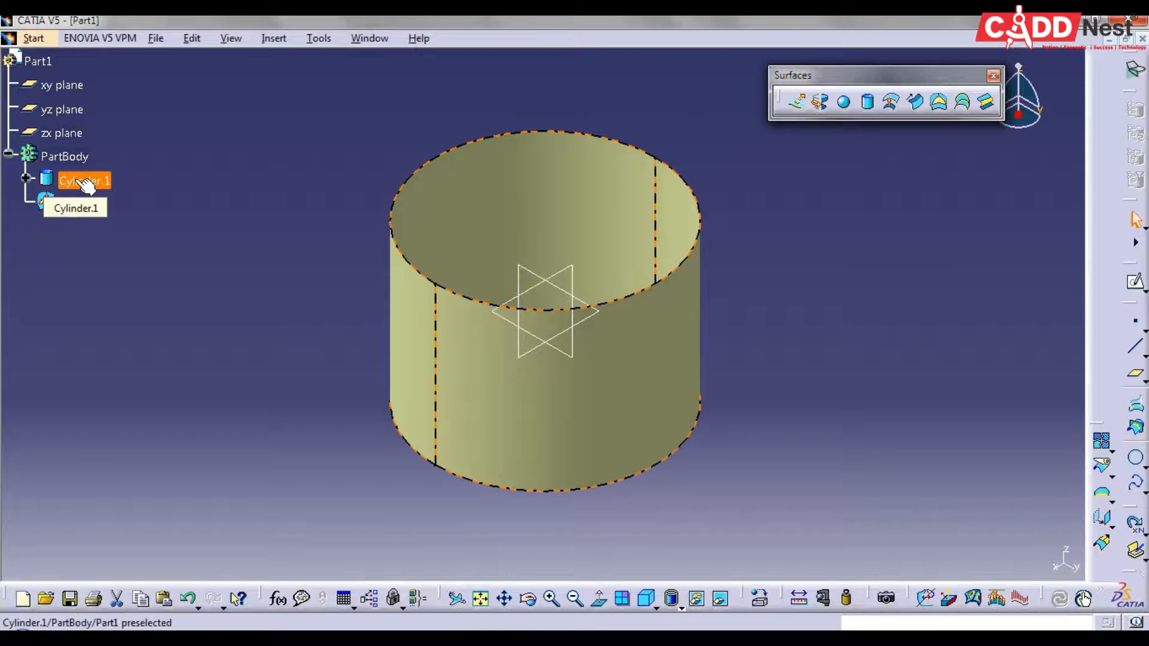
{"action": "key", "text": "Delete"}
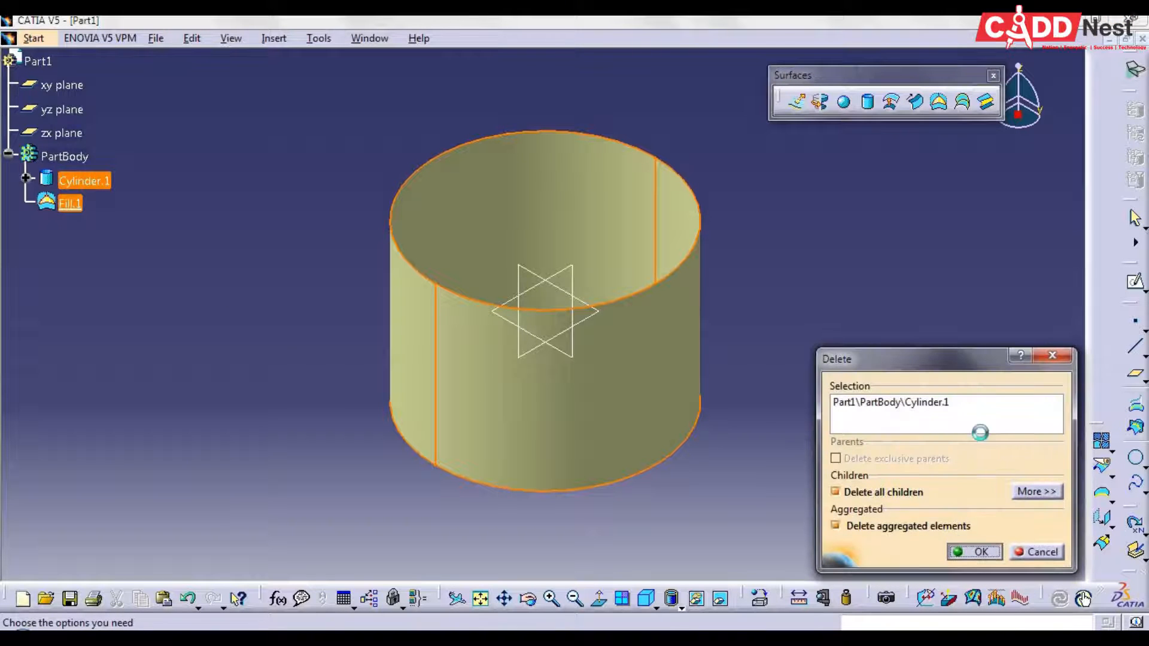
{"action": "left_click", "coordinate": [974, 551]}
{"action": "left_click", "coordinate": [1133, 352]}
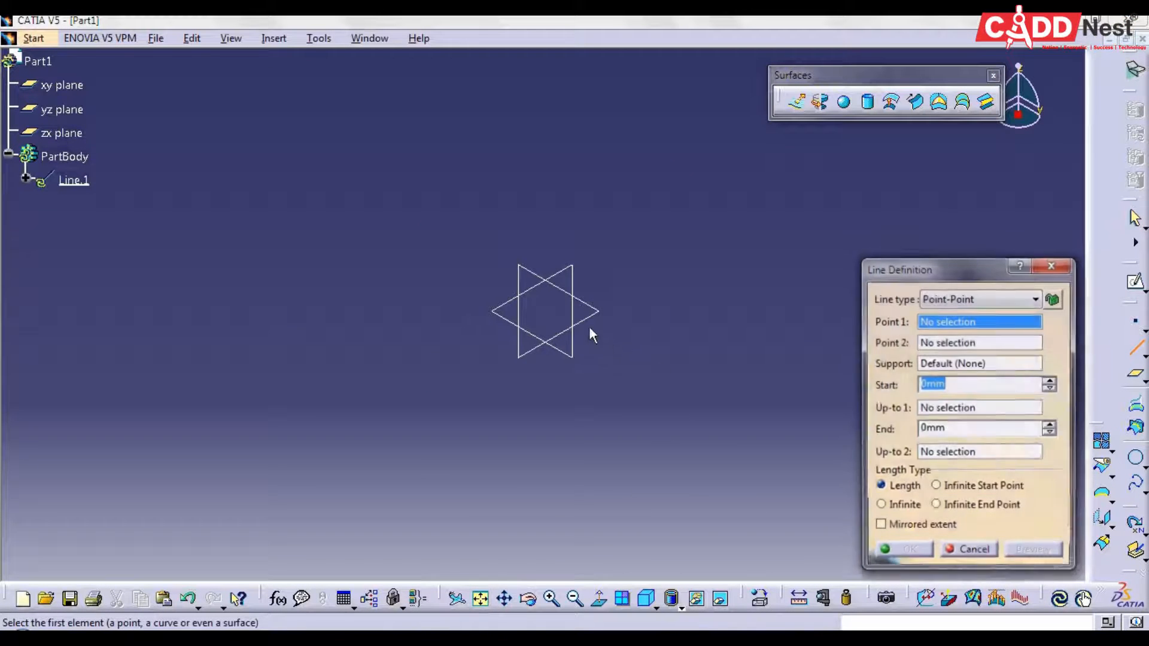
{"action": "left_click", "coordinate": [526, 277]}
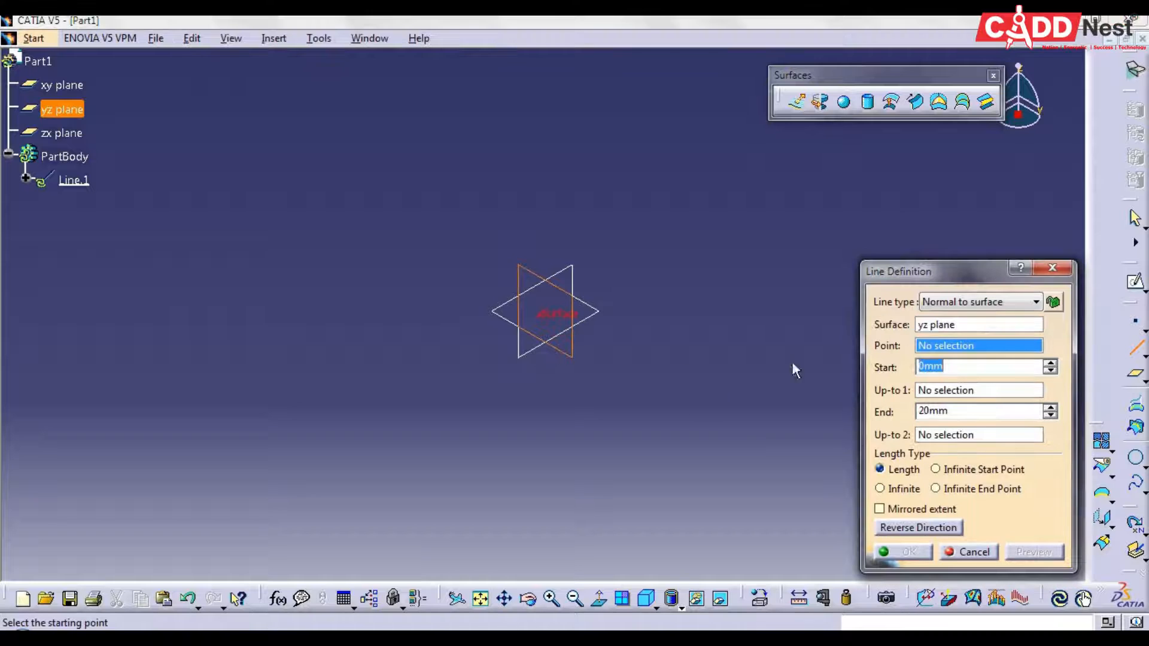
{"action": "left_click", "coordinate": [1069, 268]}
{"action": "left_click", "coordinate": [1135, 281]}
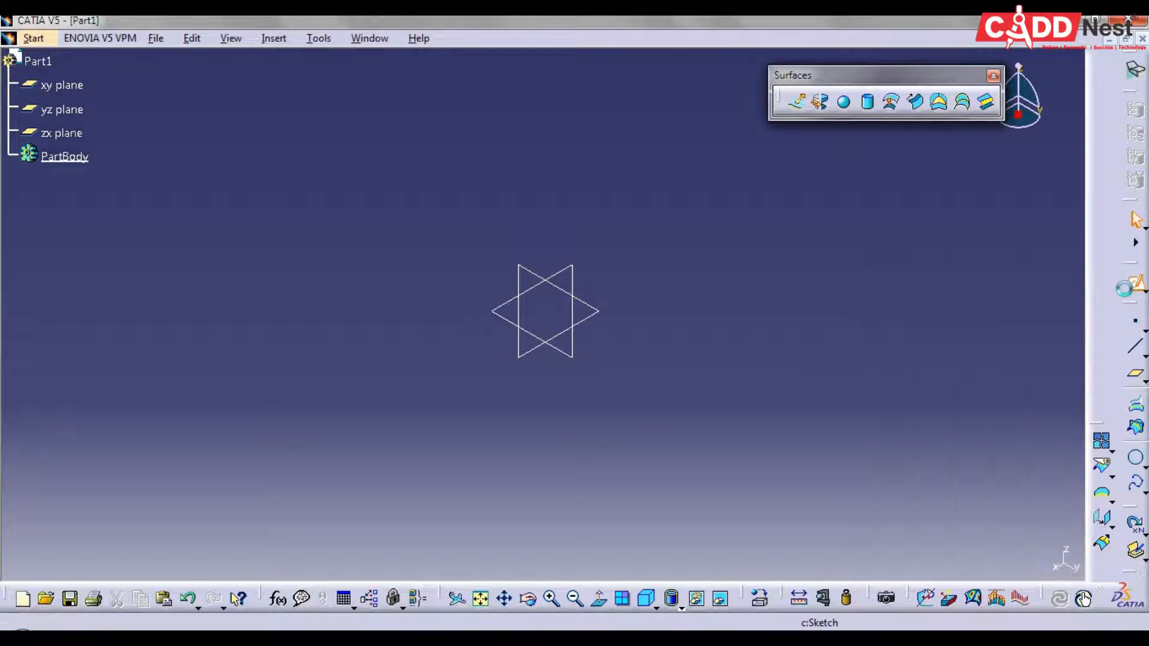
{"action": "key", "text": "Escape"}
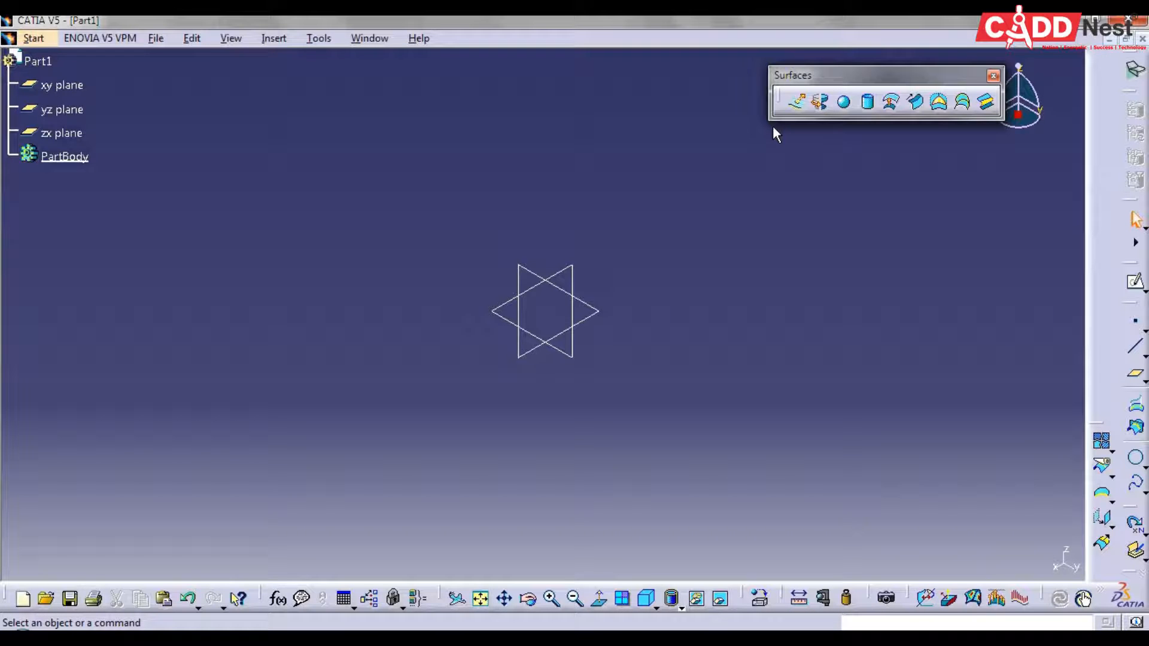
Sketch a sloping line about 123 mm long on the yz plane, passing just above the origin, and exit the sketch
{"action": "left_click", "coordinate": [1136, 286]}
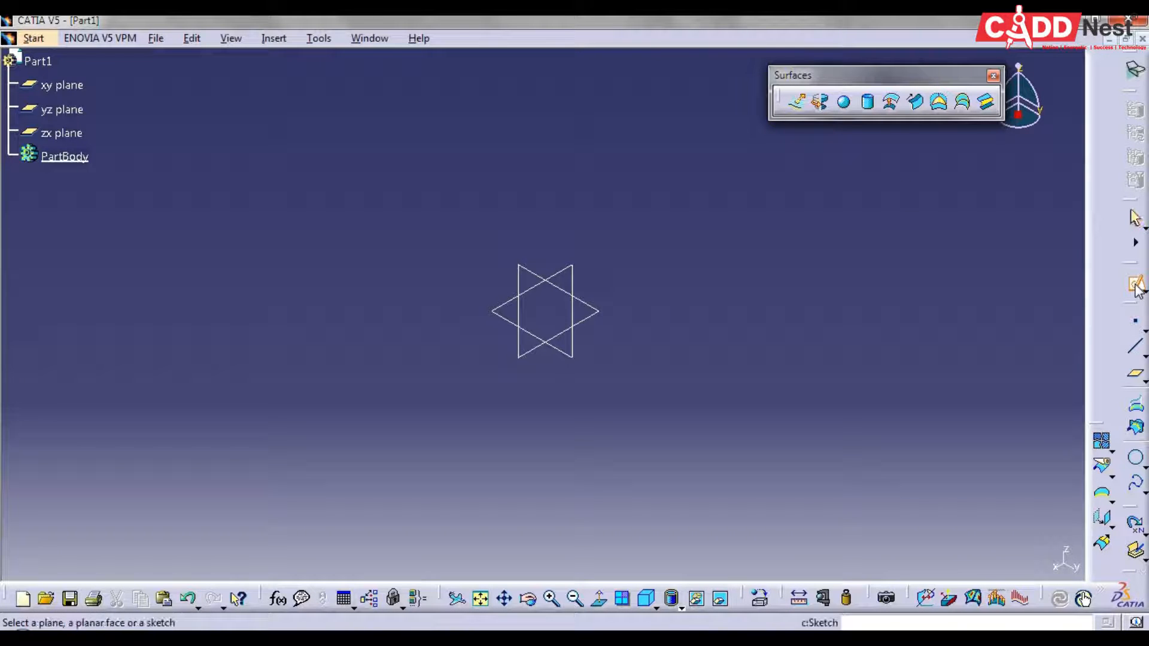
{"action": "left_click", "coordinate": [528, 274]}
{"action": "left_click", "coordinate": [1075, 473]}
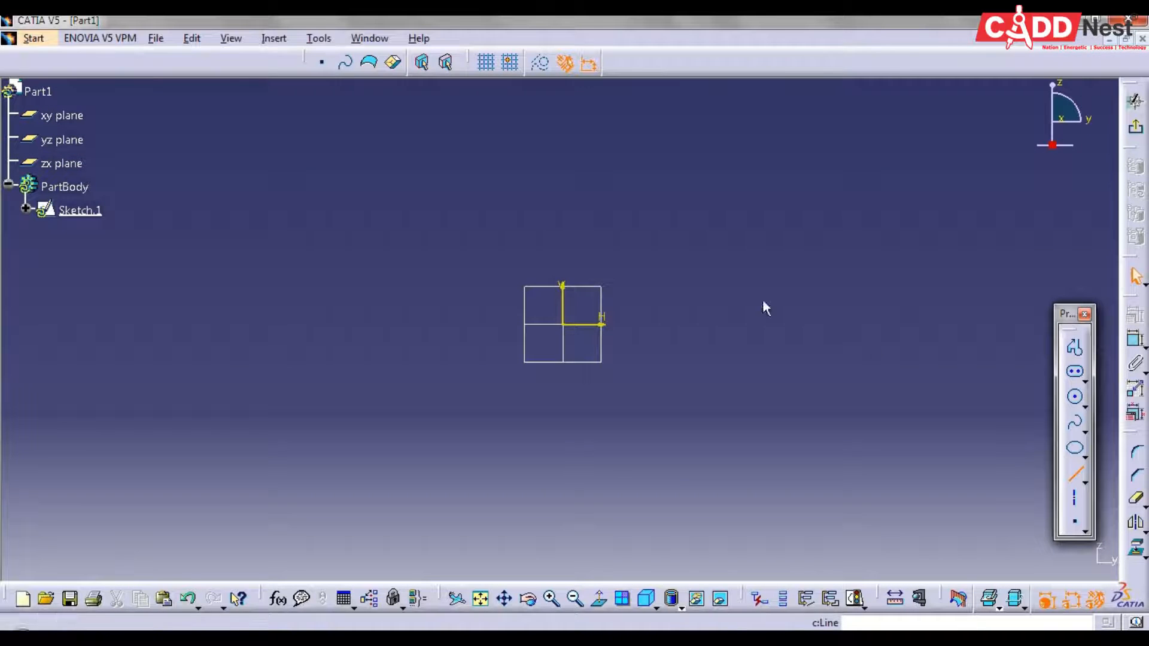
{"action": "left_click", "coordinate": [563, 325]}
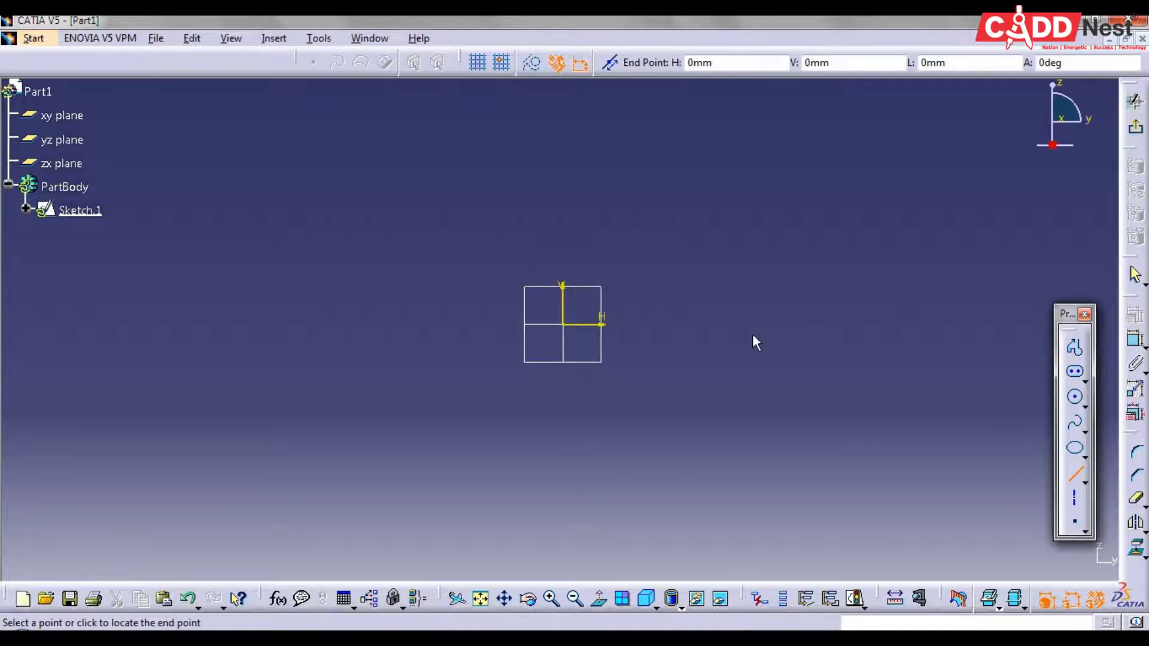
{"action": "left_click", "coordinate": [774, 282]}
{"action": "left_click", "coordinate": [1135, 127]}
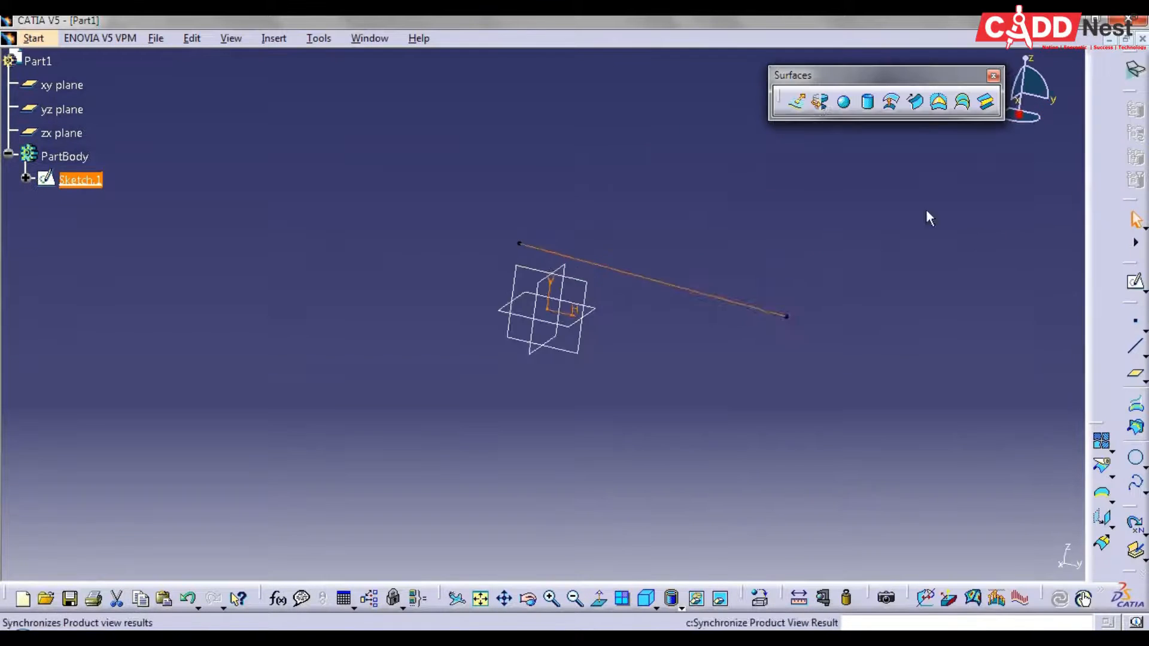
Extrude the line sketch into a surface with Limit 1 at 50 mm and Mirrored Extent enabled
{"action": "left_click", "coordinate": [796, 101]}
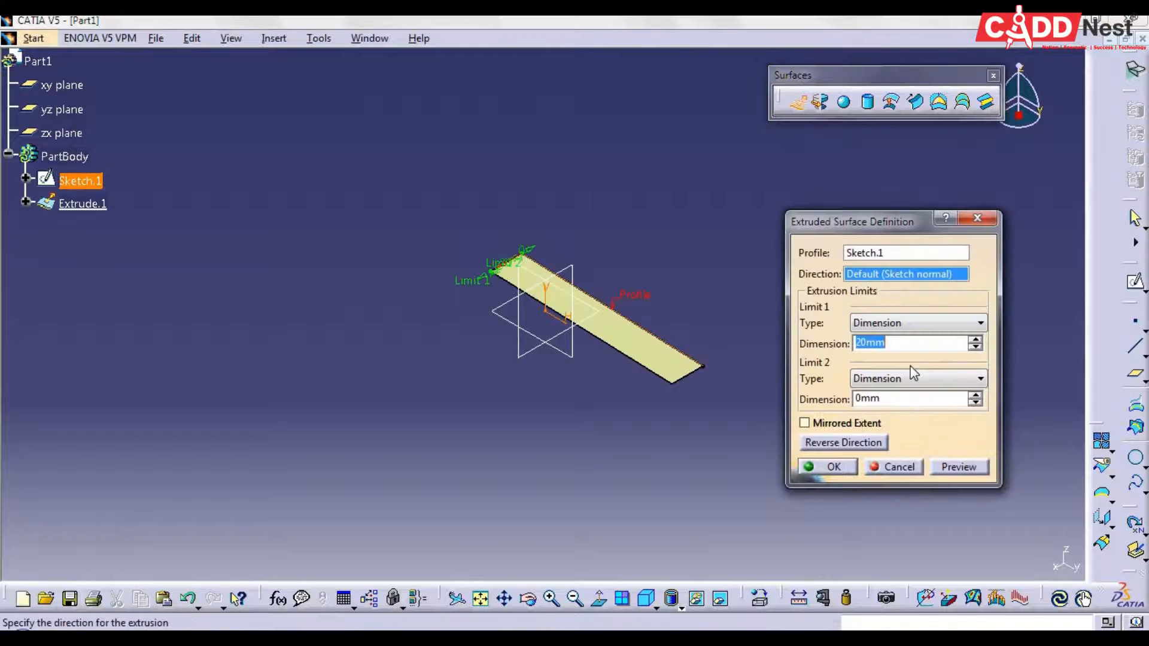
{"action": "type", "text": "5"}
{"action": "left_click", "coordinate": [804, 423]}
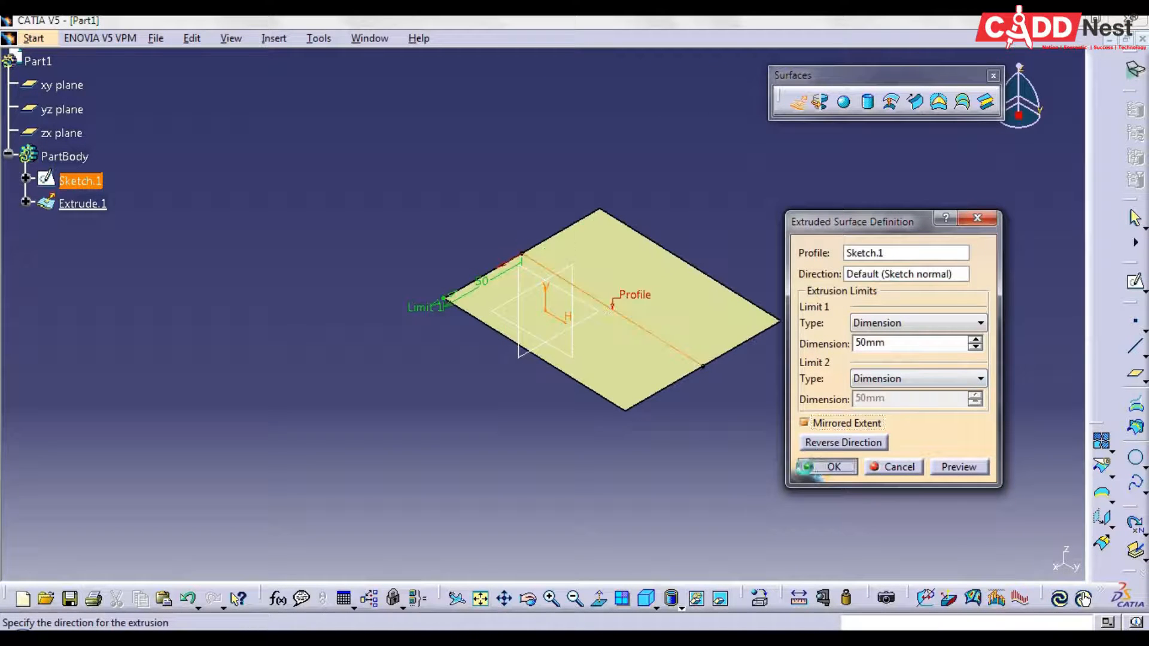
{"action": "left_click", "coordinate": [827, 467]}
{"action": "middle_click_drag", "start_coordinate": [520, 350], "coordinate": [798, 384]}
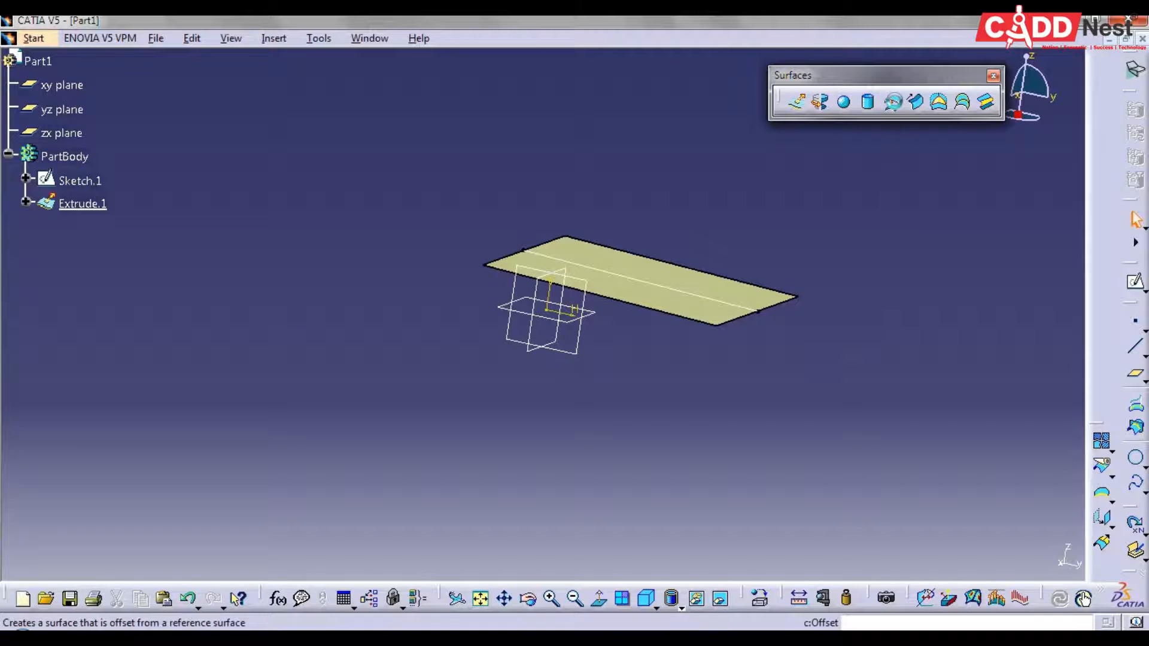
Start an offset of the extruded surface with an offset distance of 50 mm and preview it
{"action": "left_click", "coordinate": [891, 101]}
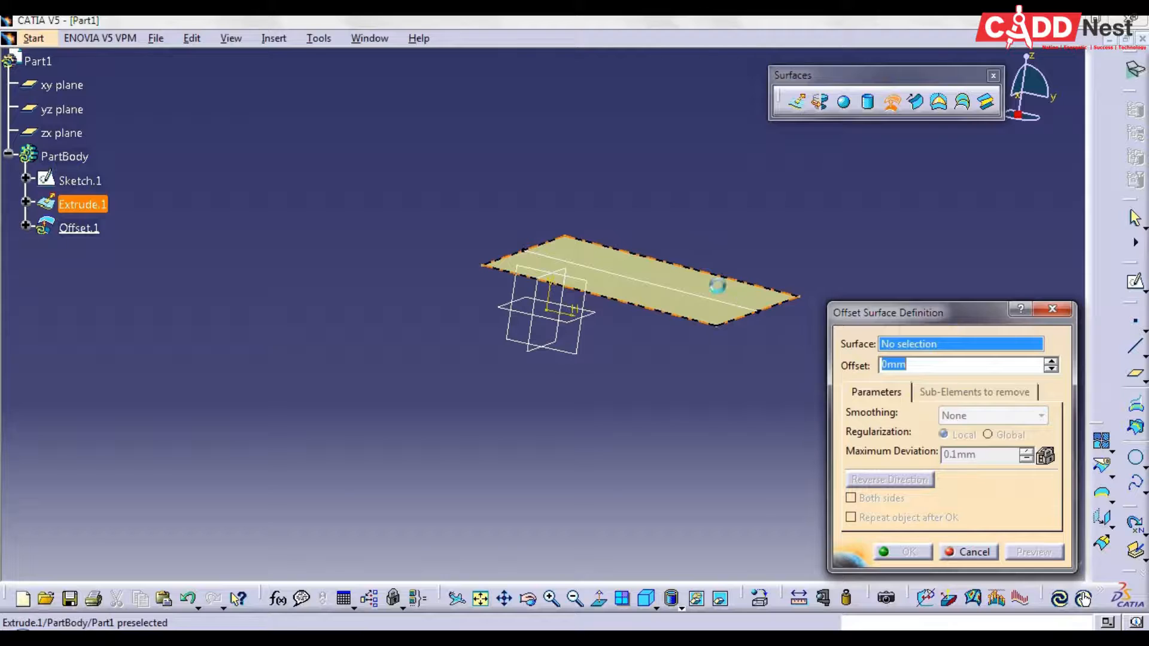
{"action": "left_click", "coordinate": [727, 292]}
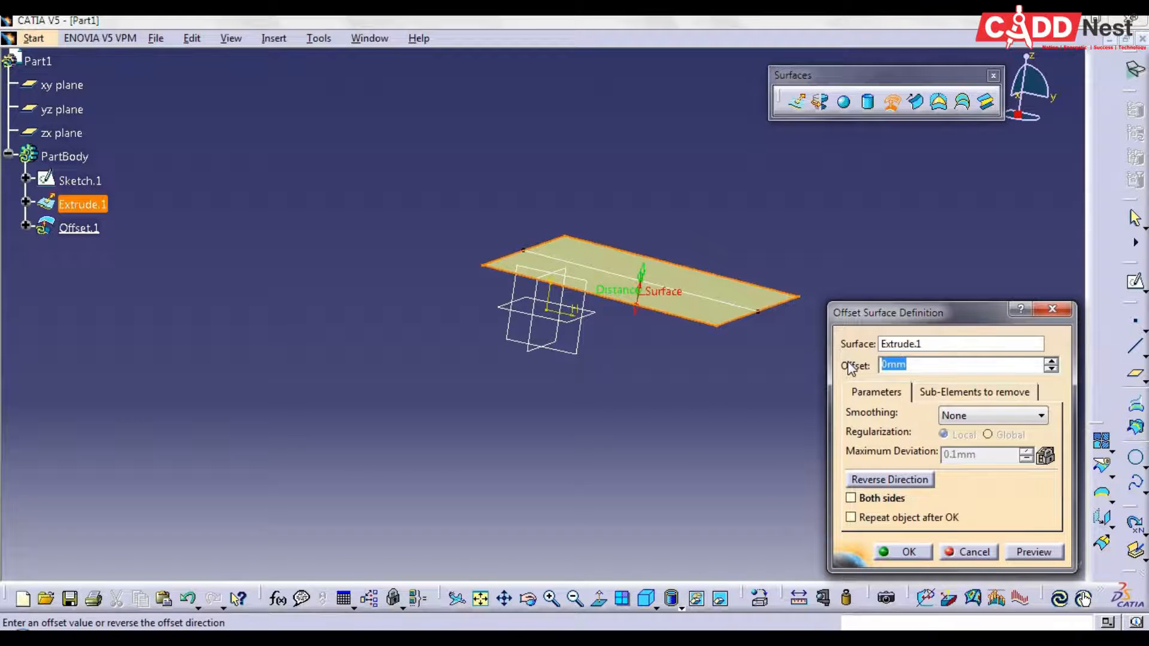
{"action": "type", "text": "5"}
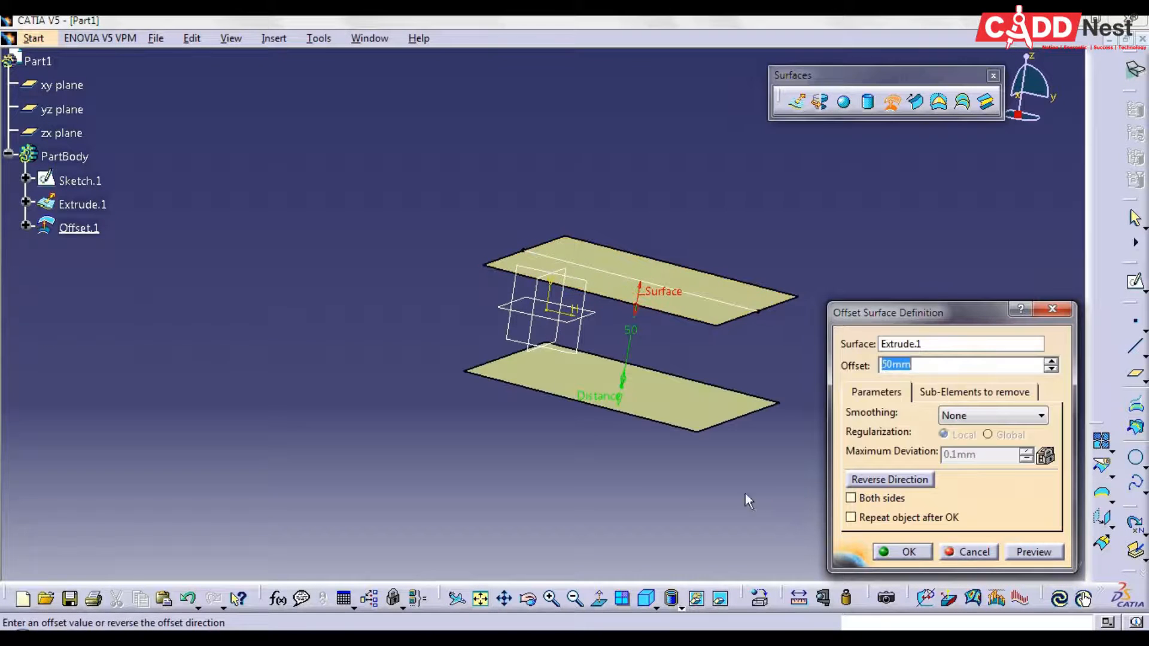
{"action": "middle_click_drag", "start_coordinate": [640, 470], "coordinate": [680, 393]}
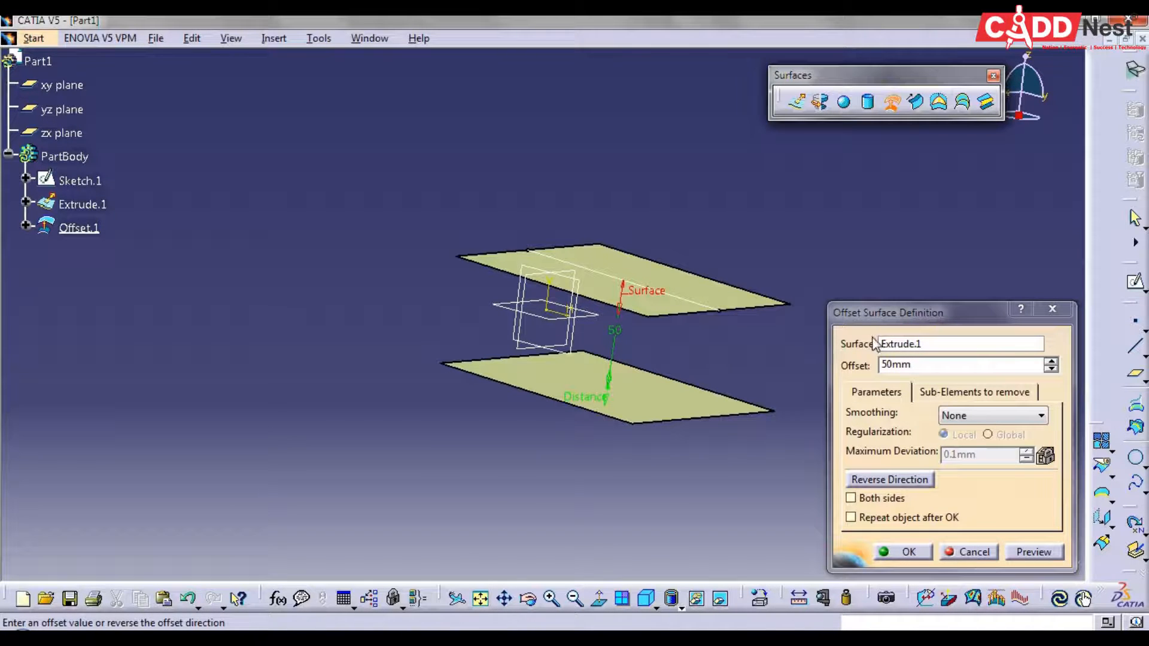
Reverse the offset direction so it points above the extruded surface, and preview it
{"action": "left_click", "coordinate": [890, 480]}
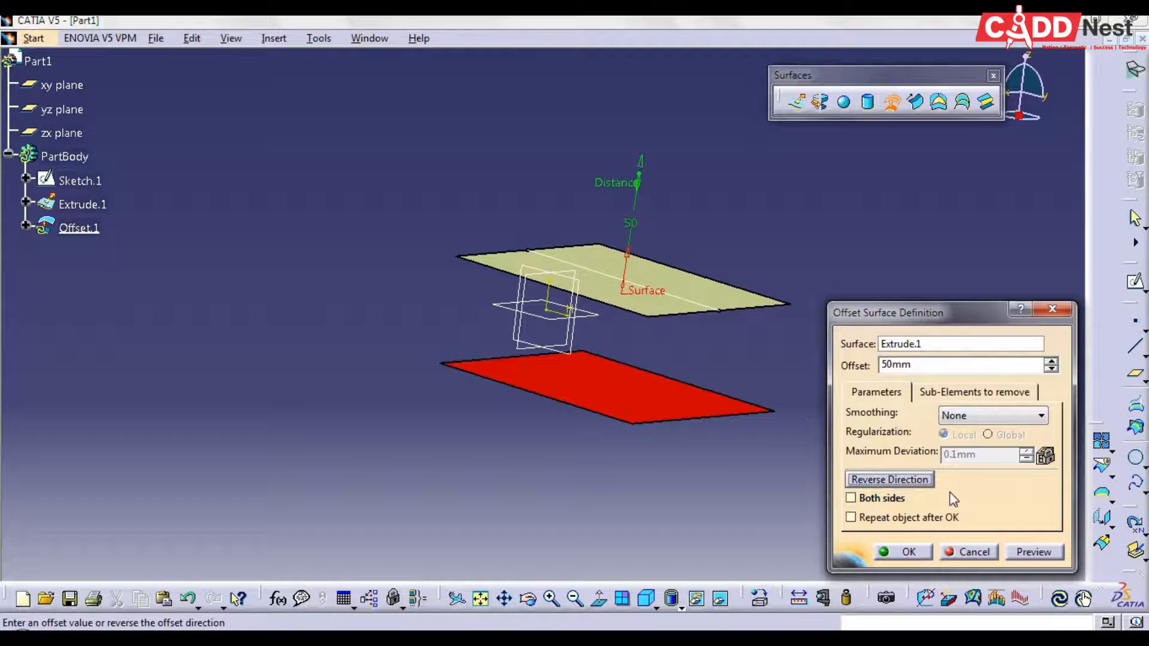
{"action": "left_click", "coordinate": [1022, 553]}
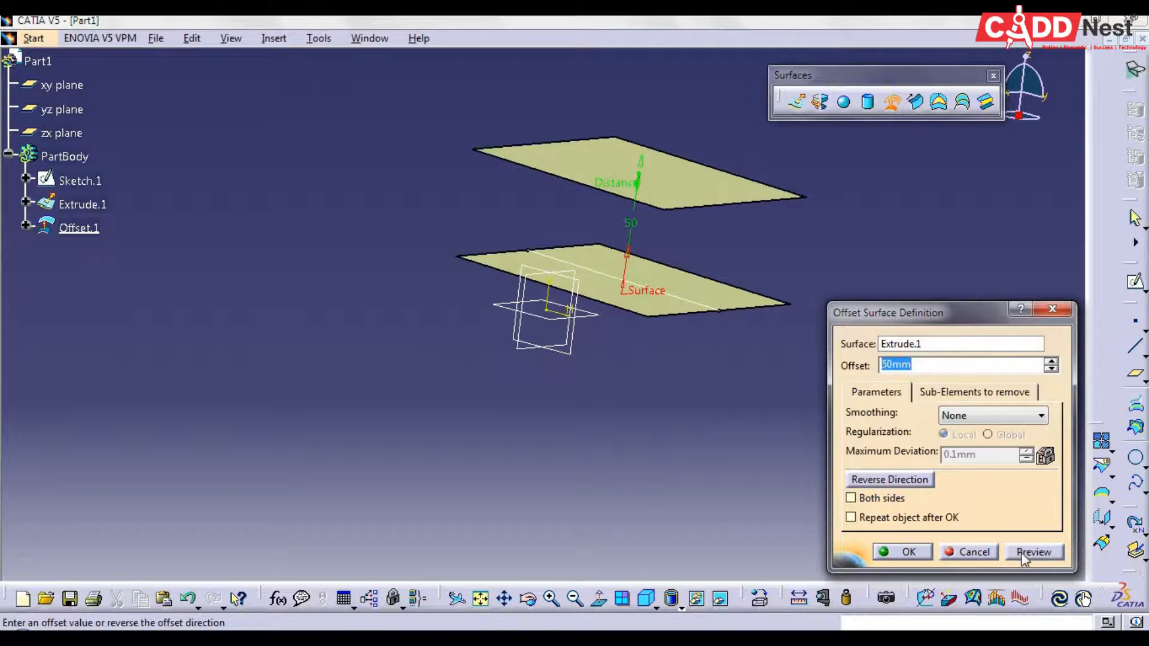
{"action": "left_click", "coordinate": [922, 484]}
{"action": "left_click", "coordinate": [926, 481]}
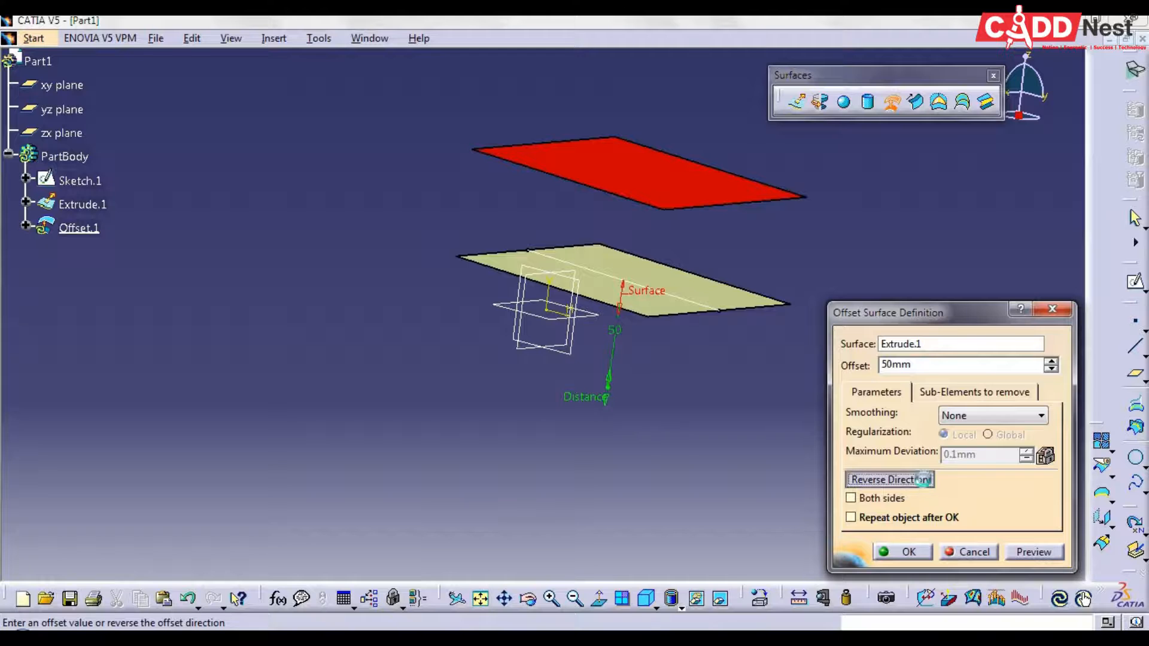
Apply the offset on both sides, preview and create the surfaces, and inspect them from several angles
{"action": "left_click", "coordinate": [860, 498]}
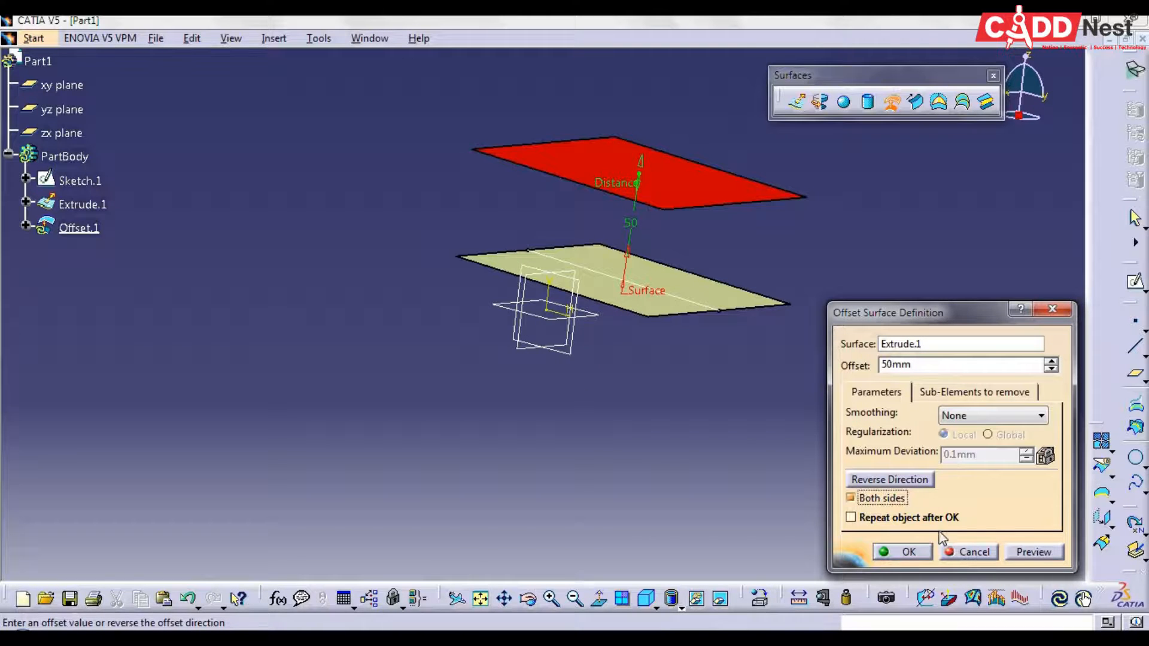
{"action": "left_click", "coordinate": [1016, 551]}
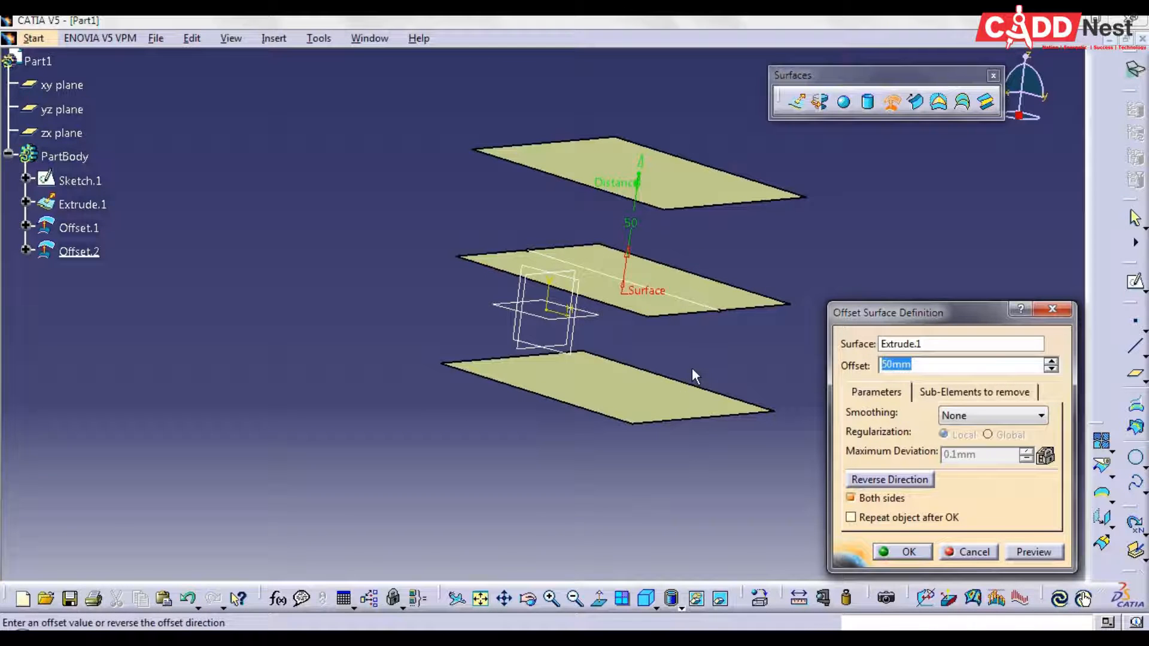
{"action": "left_click", "coordinate": [902, 552]}
{"action": "middle_click_drag", "start_coordinate": [529, 436], "coordinate": [470, 373]}
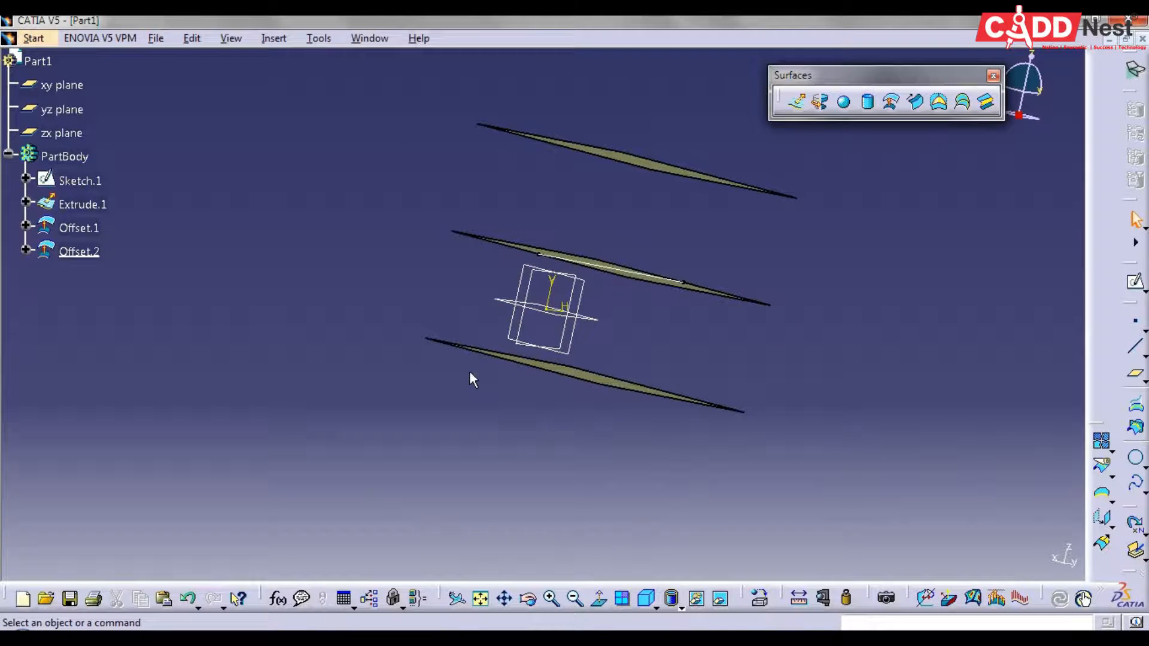
{"action": "middle_click_drag", "start_coordinate": [827, 238], "coordinate": [726, 341]}
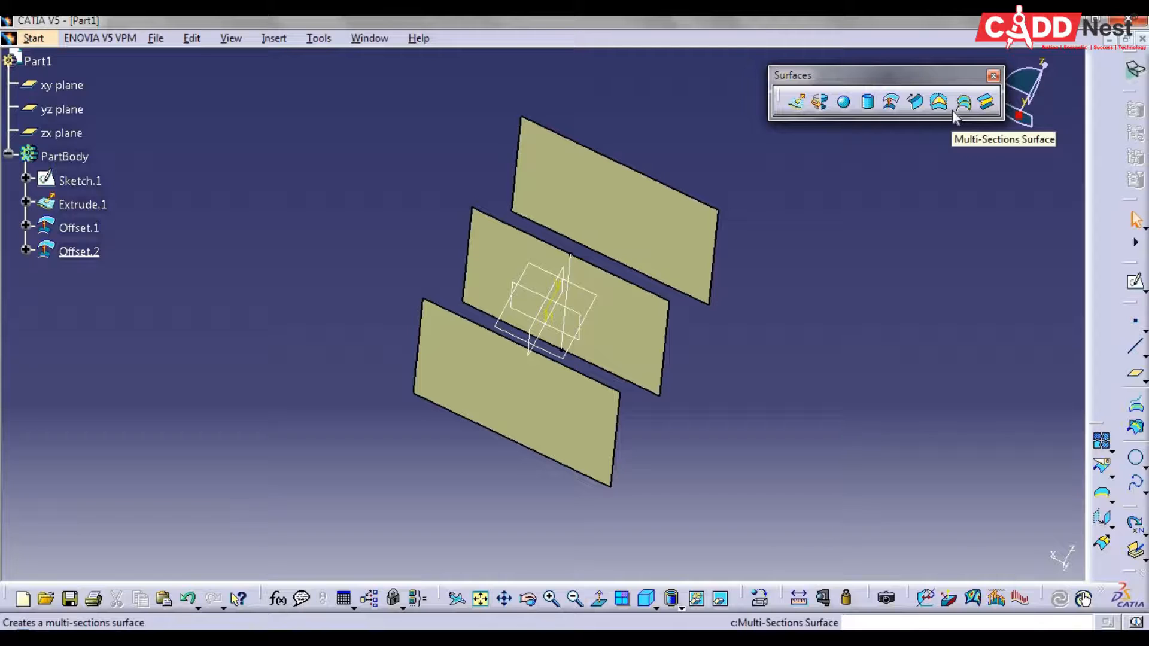
Delete the sketch, the extruded surface and both offset surfaces from the part
{"action": "left_click", "coordinate": [645, 598]}
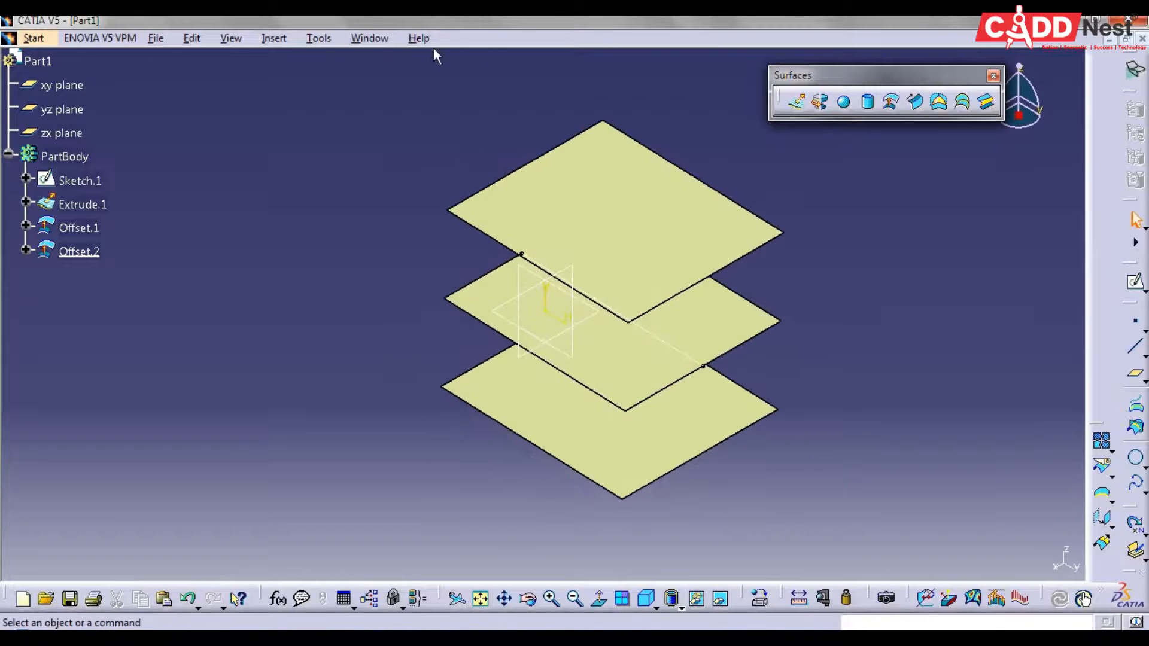
{"action": "left_click_drag", "start_coordinate": [393, 73], "coordinate": [806, 537]}
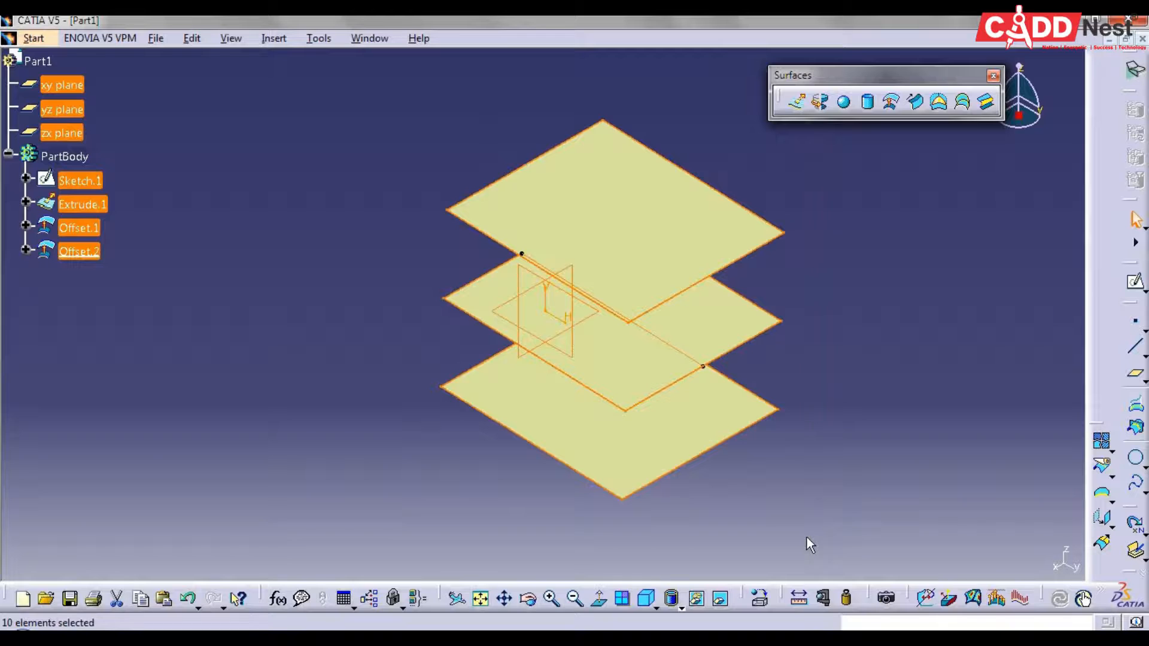
{"action": "key", "text": "Delete"}
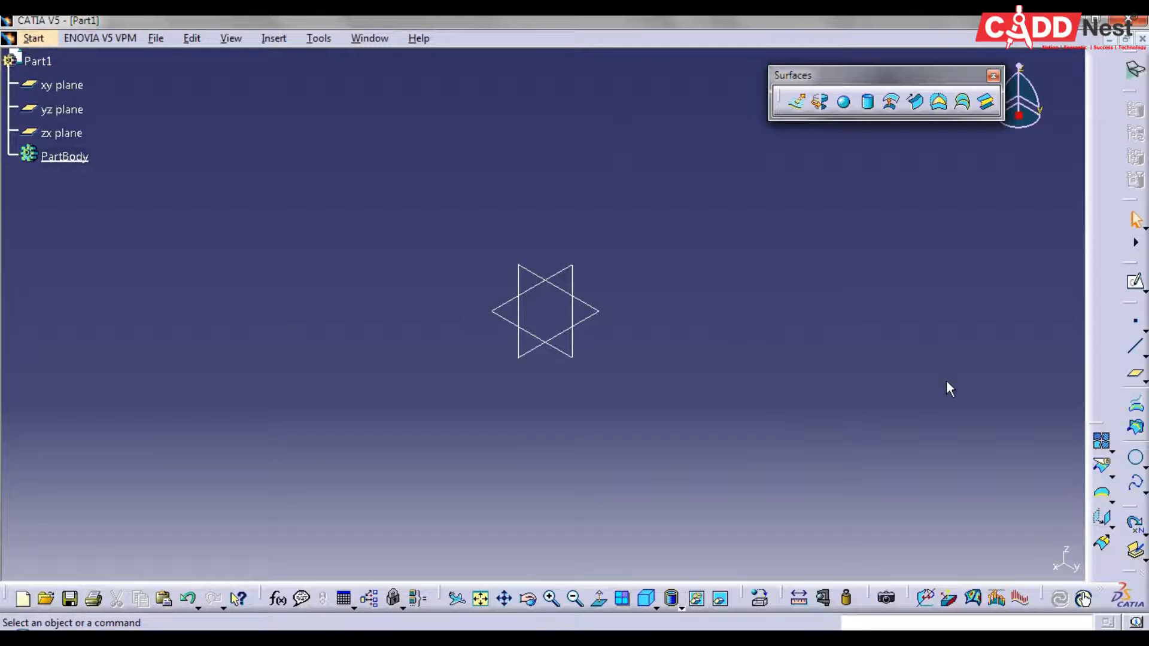
Sketch an open three-point arc on the yz plane, on the negative horizontal side of the origin, and close the sketch
{"action": "left_click", "coordinate": [1135, 281]}
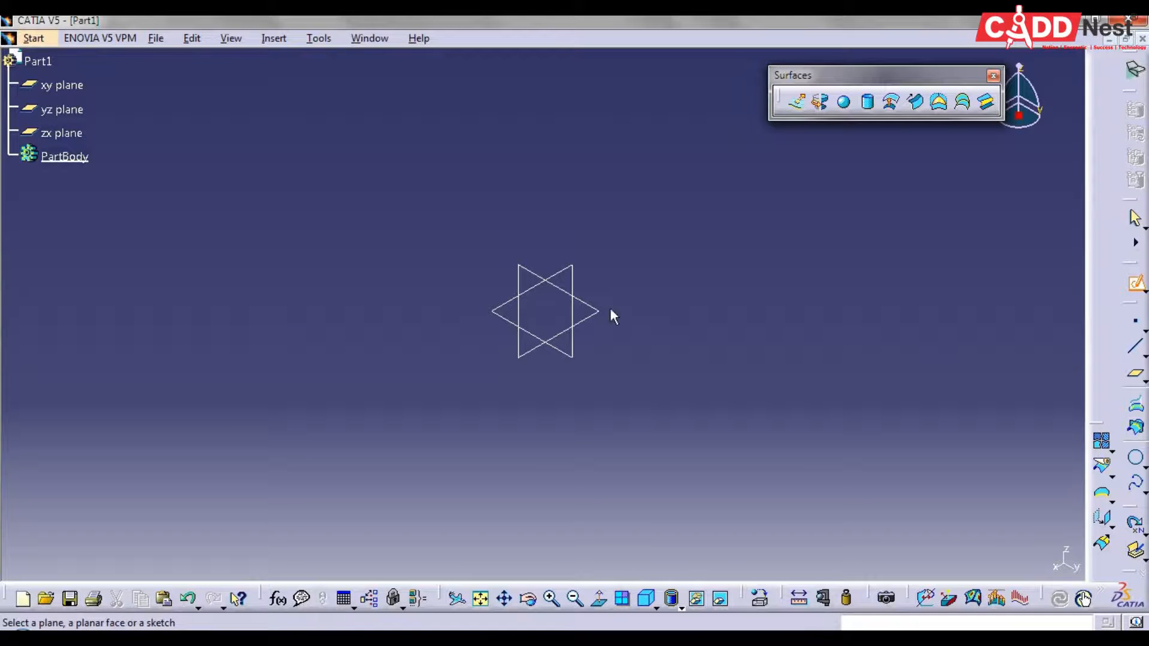
{"action": "left_click", "coordinate": [539, 274]}
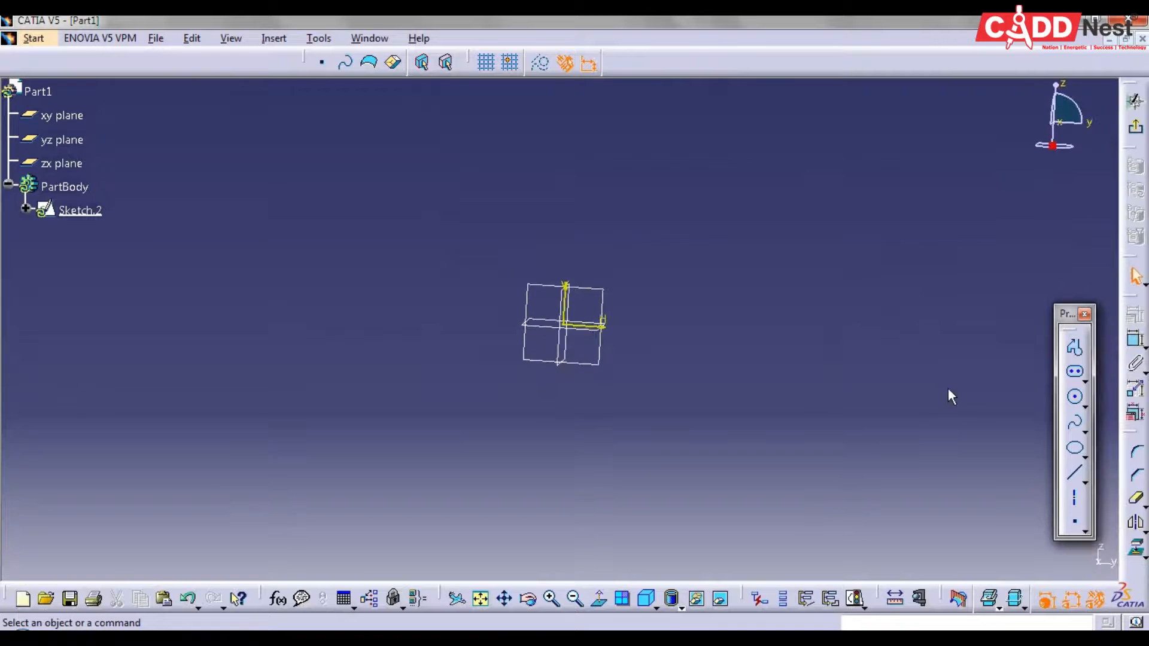
{"action": "left_click", "coordinate": [1083, 383]}
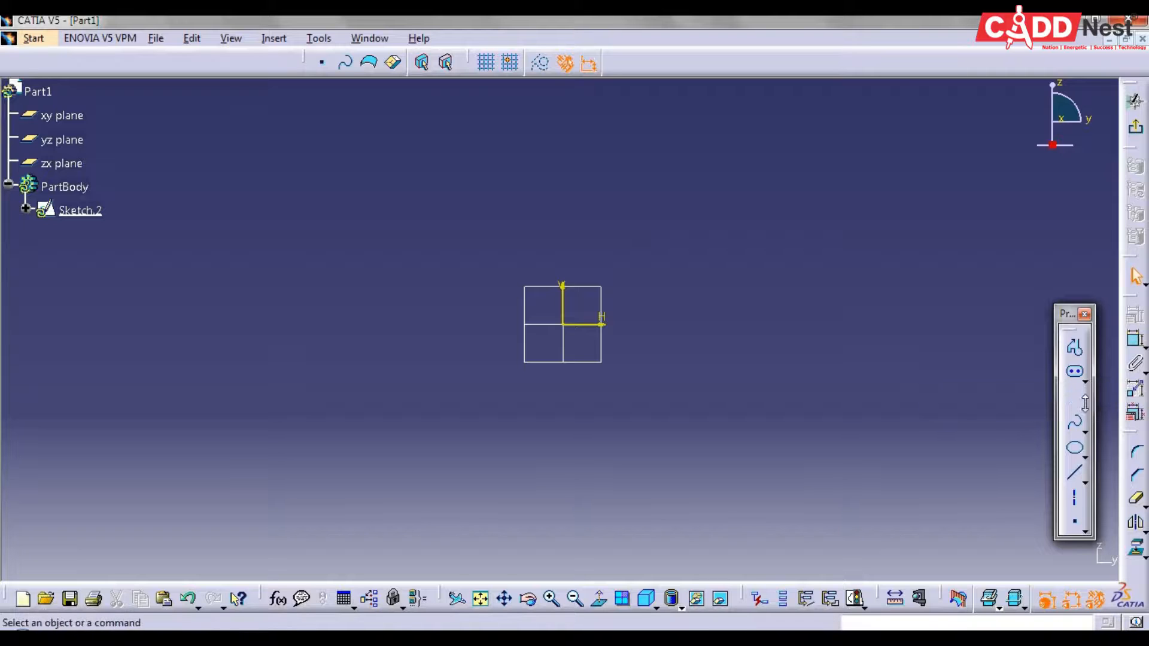
{"action": "left_click", "coordinate": [1084, 404]}
{"action": "left_click", "coordinate": [1059, 418]}
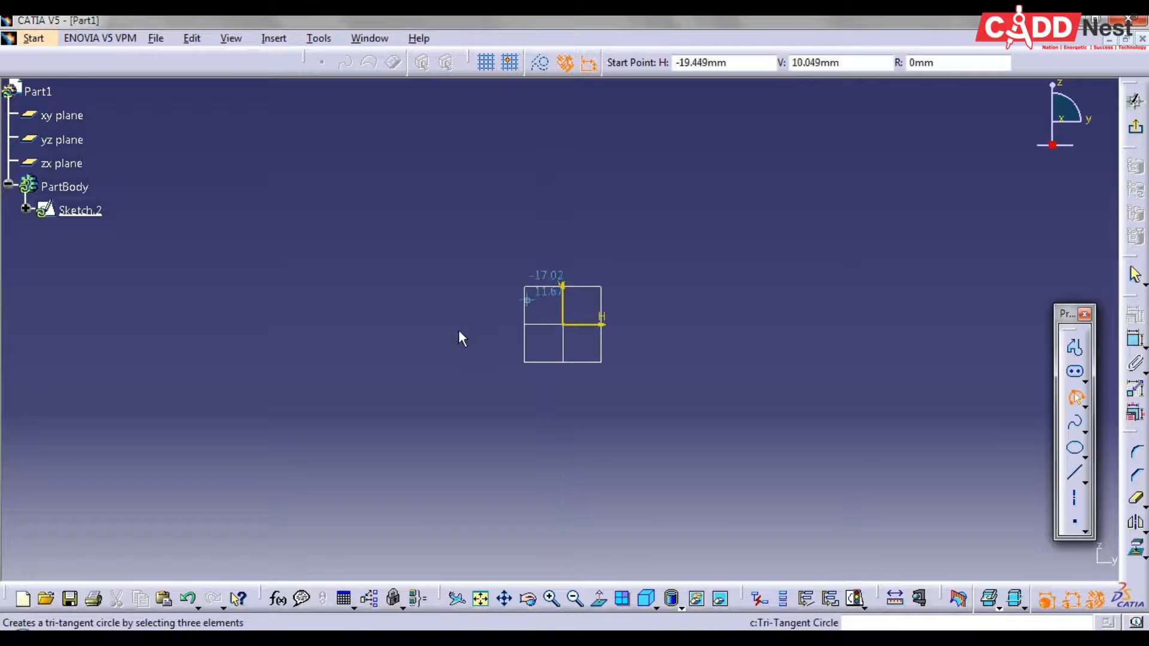
{"action": "left_click", "coordinate": [433, 324]}
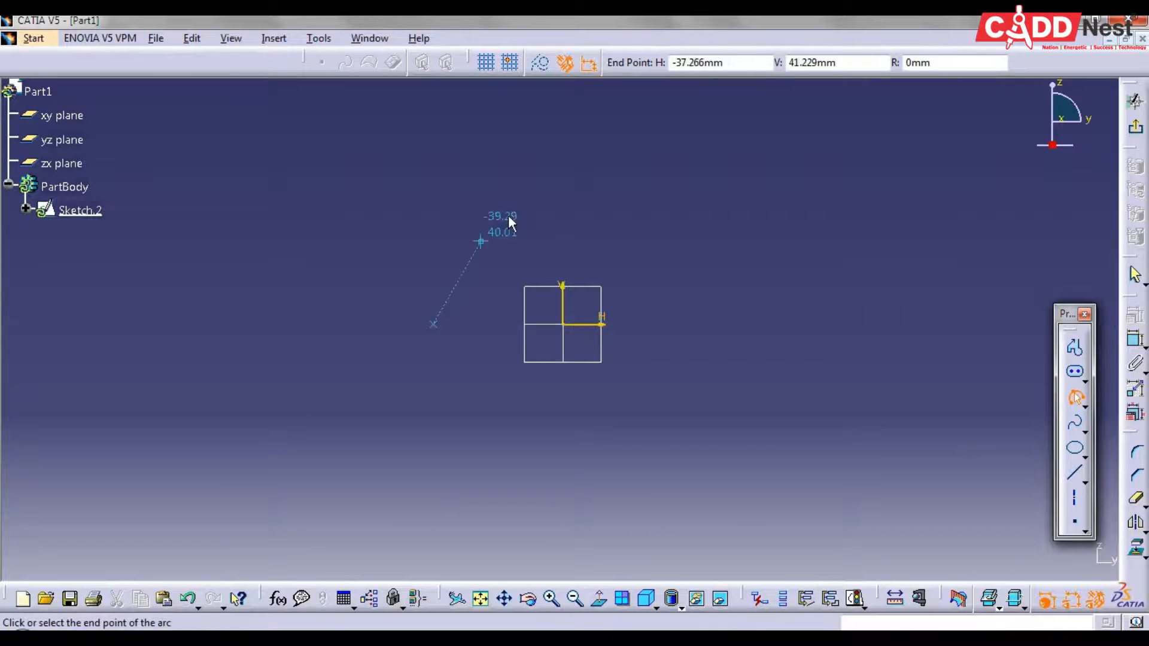
{"action": "left_click", "coordinate": [507, 220]}
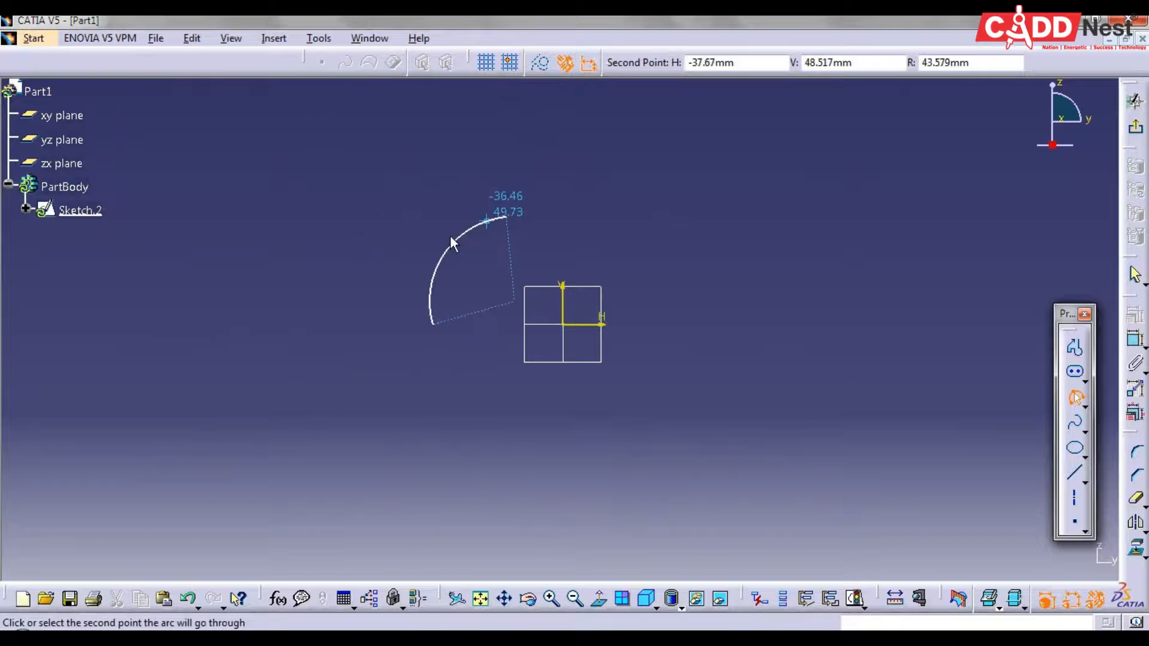
{"action": "left_click", "coordinate": [414, 235]}
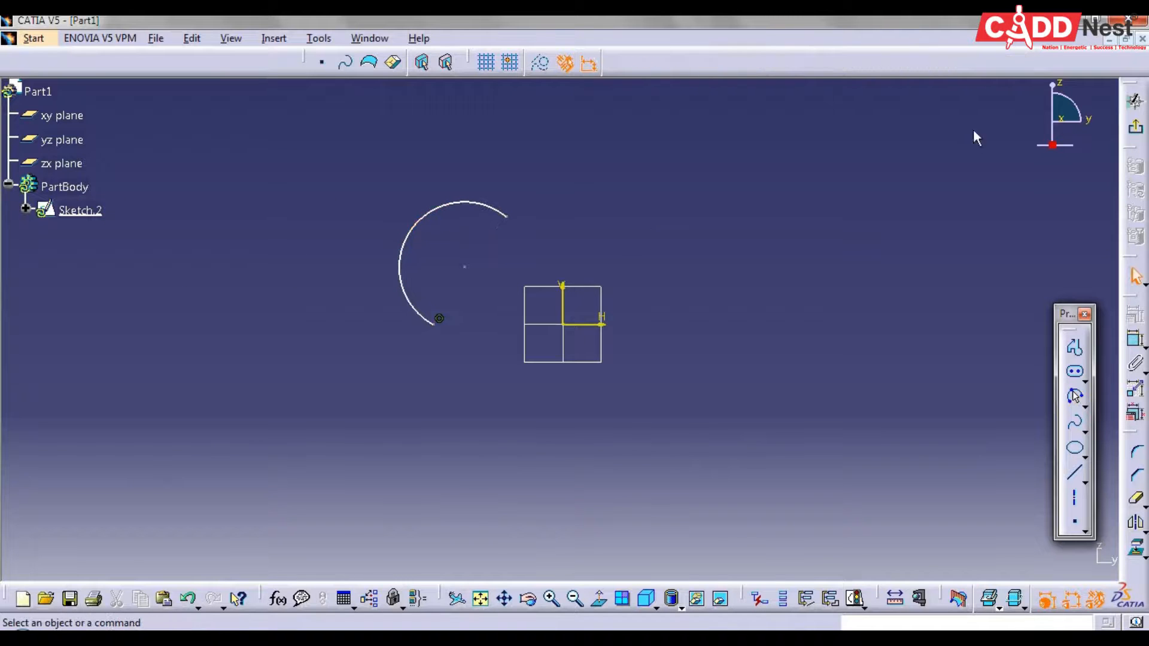
{"action": "left_click", "coordinate": [1135, 126]}
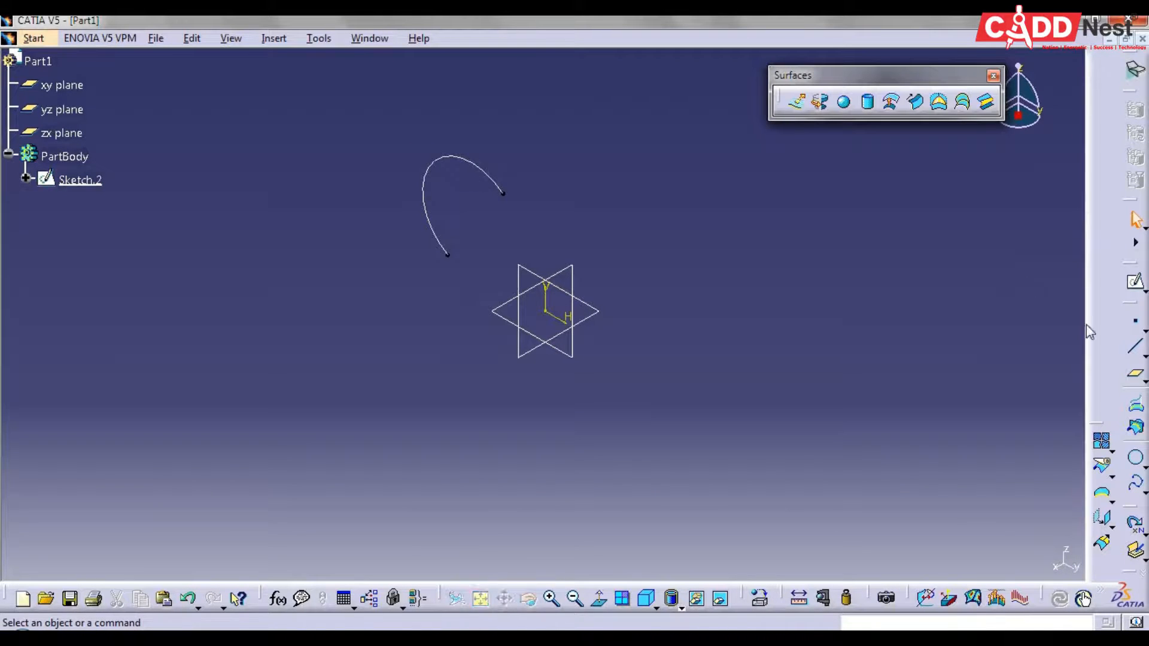
Create a reference plane offset 150 mm from the yz plane
{"action": "left_click", "coordinate": [1135, 374]}
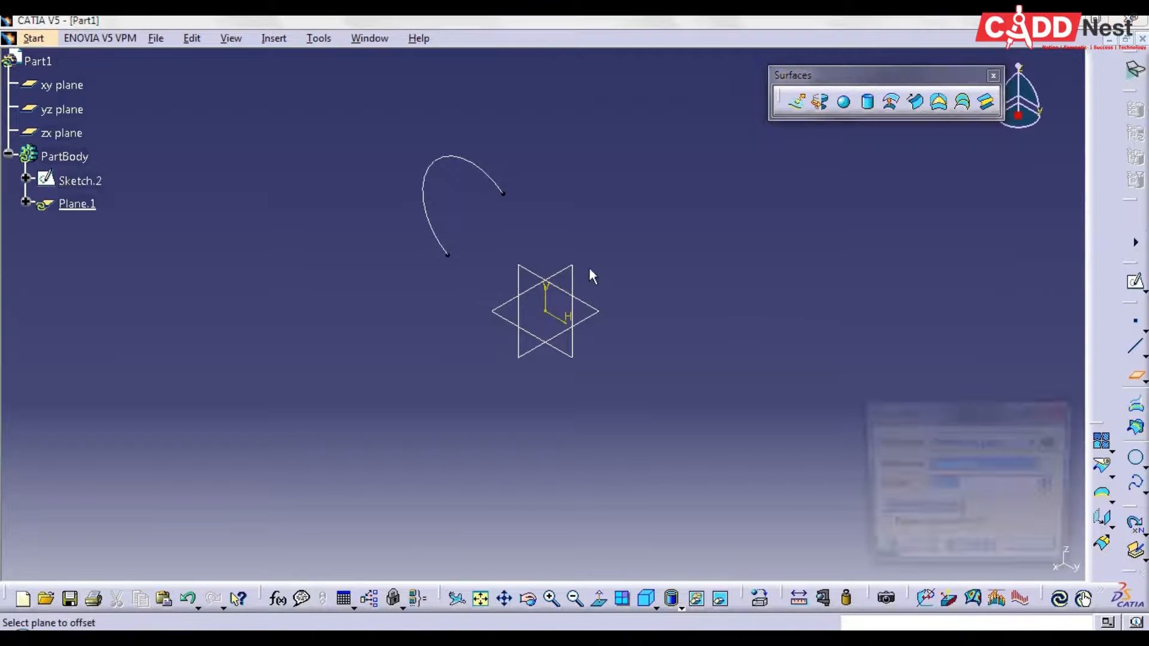
{"action": "left_click", "coordinate": [527, 270]}
{"action": "type", "text": "150"}
{"action": "key", "text": "Return"}
Sketch a smaller open three-point arc on the offset plane, overlapping the first arc in normal view, and close the sketch
{"action": "left_click", "coordinate": [1137, 284]}
{"action": "left_click", "coordinate": [293, 402]}
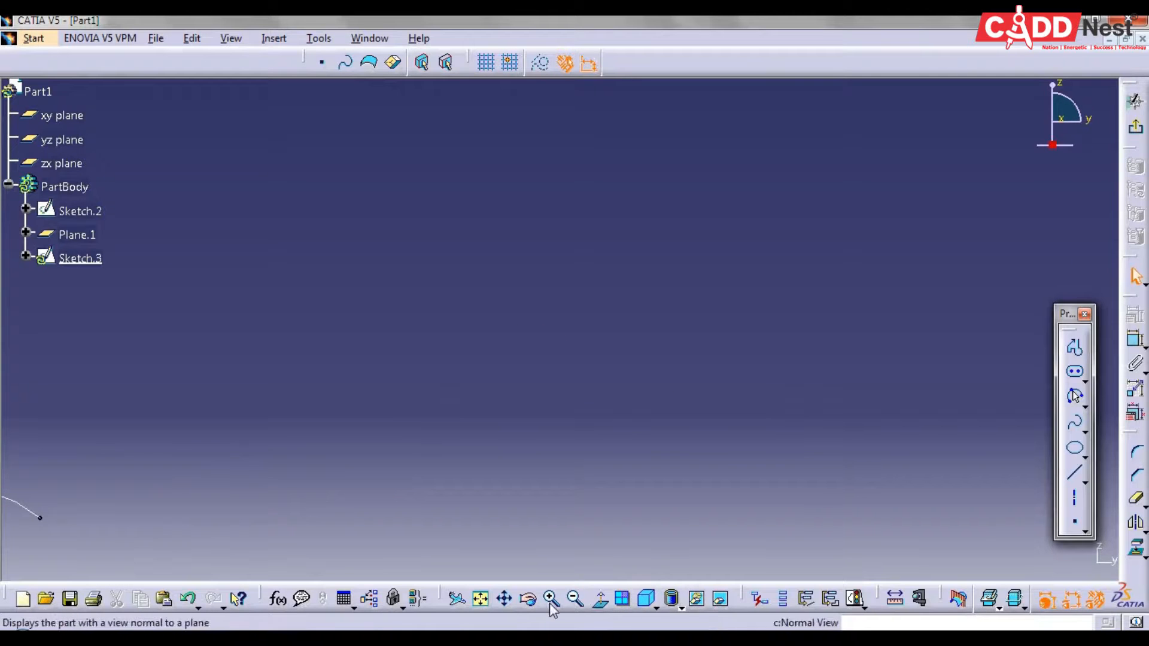
{"action": "left_click", "coordinate": [1075, 396]}
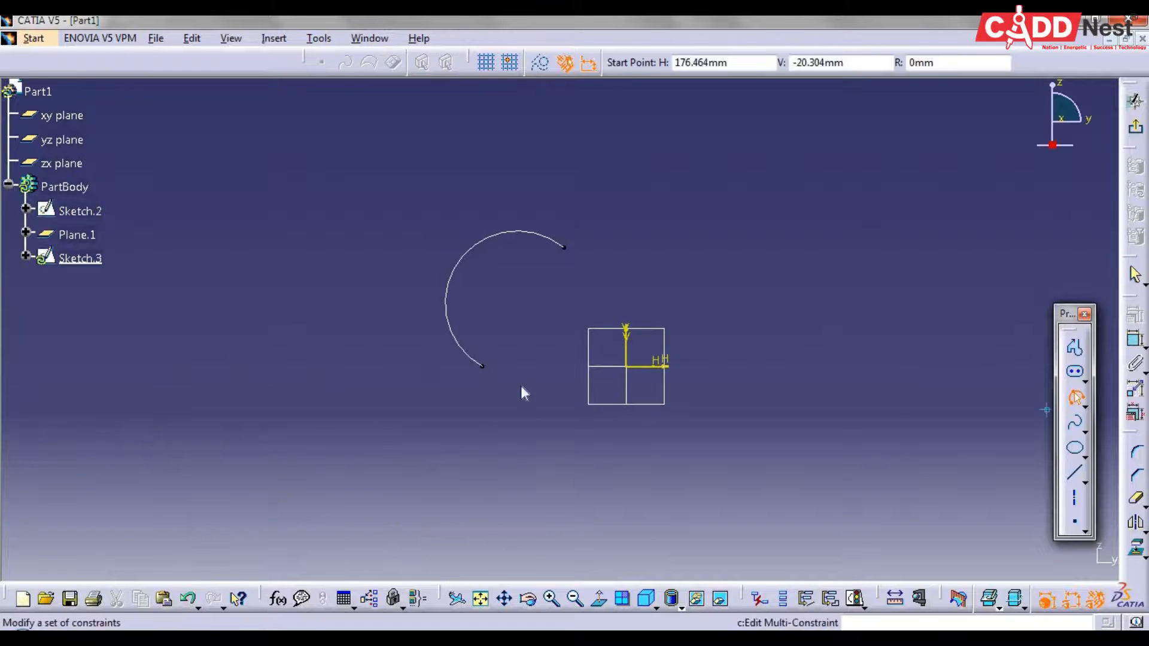
{"action": "left_click", "coordinate": [500, 393]}
{"action": "left_click", "coordinate": [530, 312]}
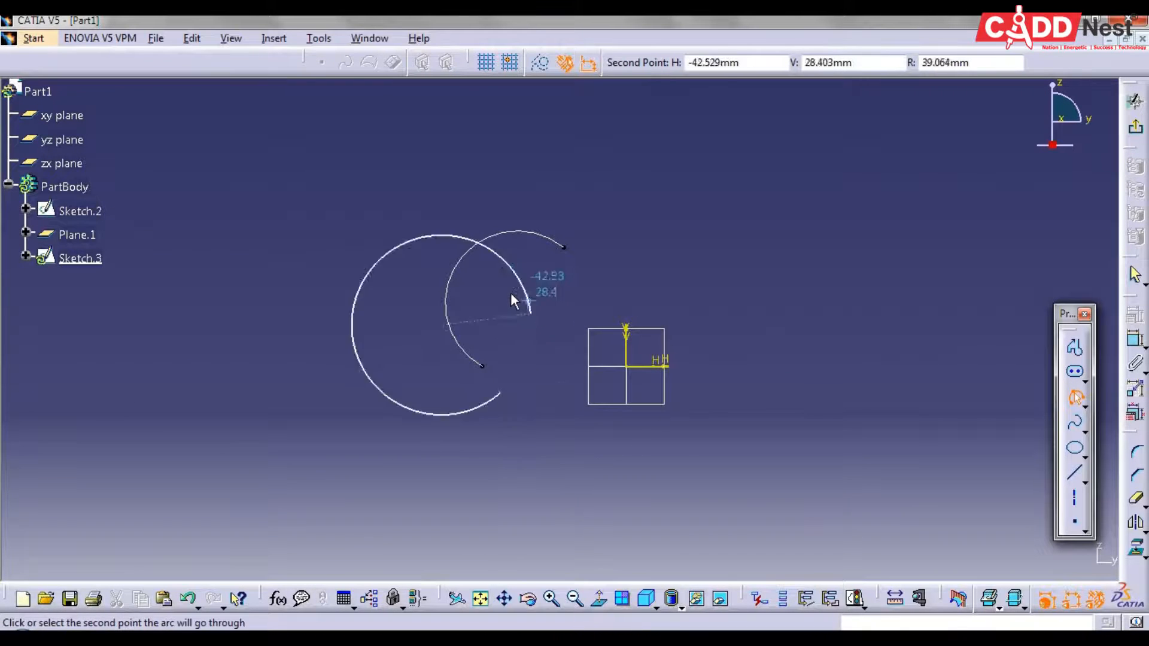
{"action": "left_click", "coordinate": [532, 309]}
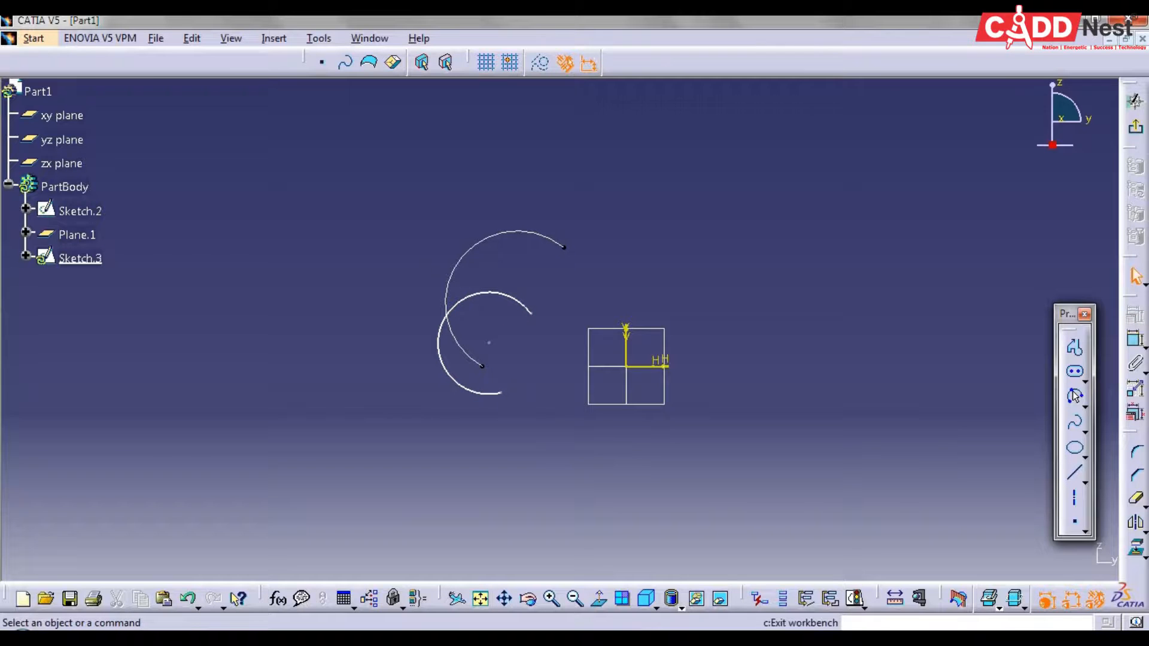
{"action": "left_click", "coordinate": [1138, 123]}
Create a multi-sections surface from the smaller arc to the larger arc, and inspect it from several angles before restoring the isometric view
{"action": "left_click", "coordinate": [937, 322]}
{"action": "mouse_move", "coordinate": [936, 326]}
{"action": "middle_mouse_down"}
{"action": "mouse_move", "coordinate": [915, 363]}
{"action": "mouse_move", "coordinate": [867, 371]}
{"action": "mouse_move", "coordinate": [800, 414]}
{"action": "middle_mouse_up"}
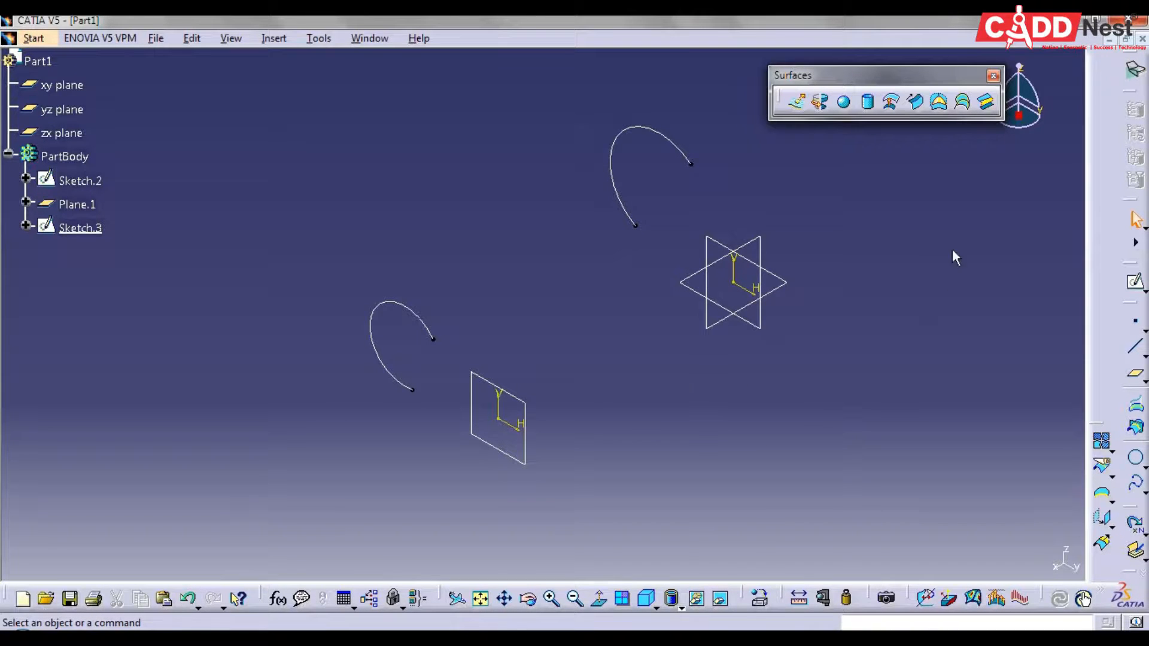
{"action": "left_click", "coordinate": [960, 108]}
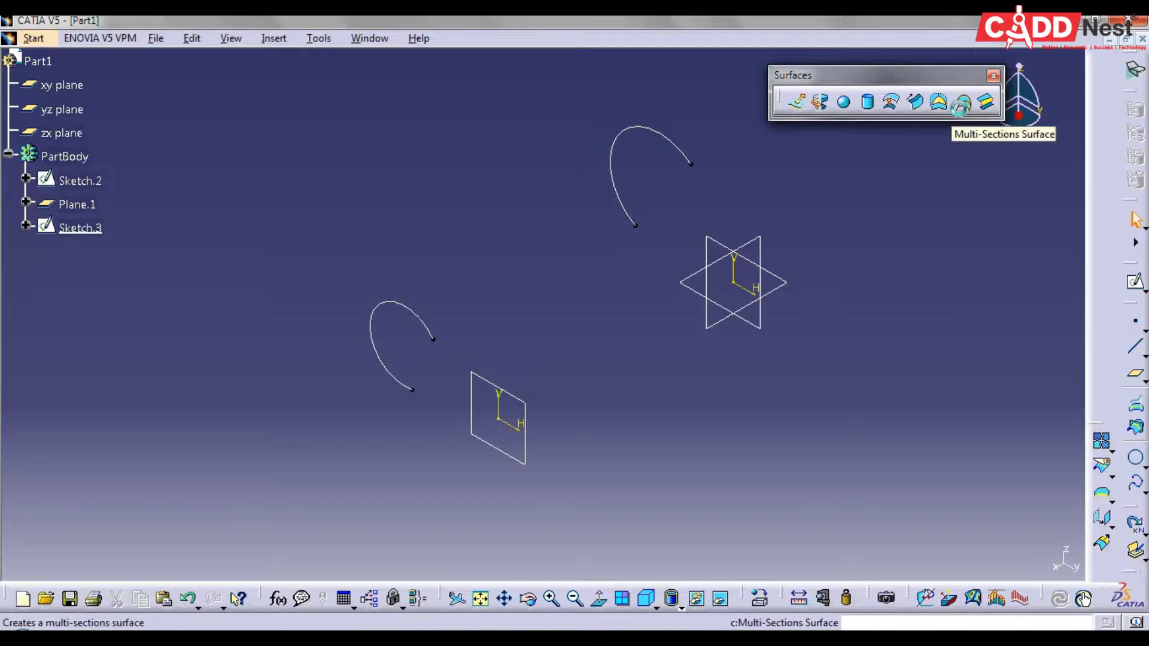
{"action": "middle_click_drag", "start_coordinate": [584, 321], "coordinate": [754, 308]}
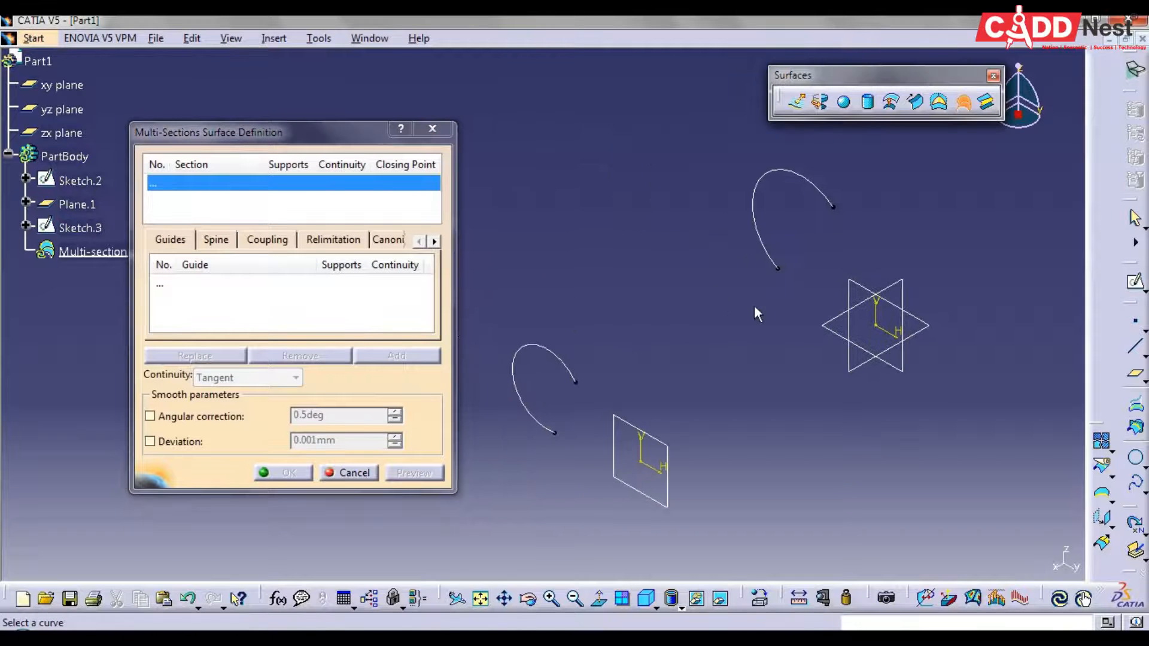
{"action": "left_click", "coordinate": [563, 362]}
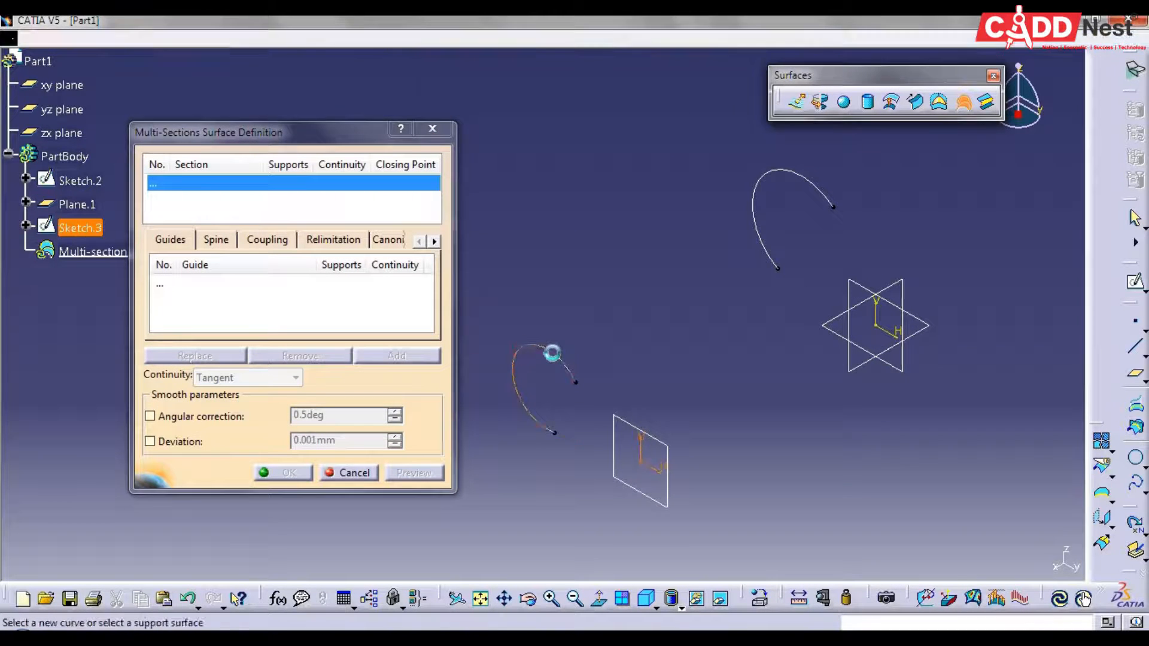
{"action": "left_click", "coordinate": [827, 209]}
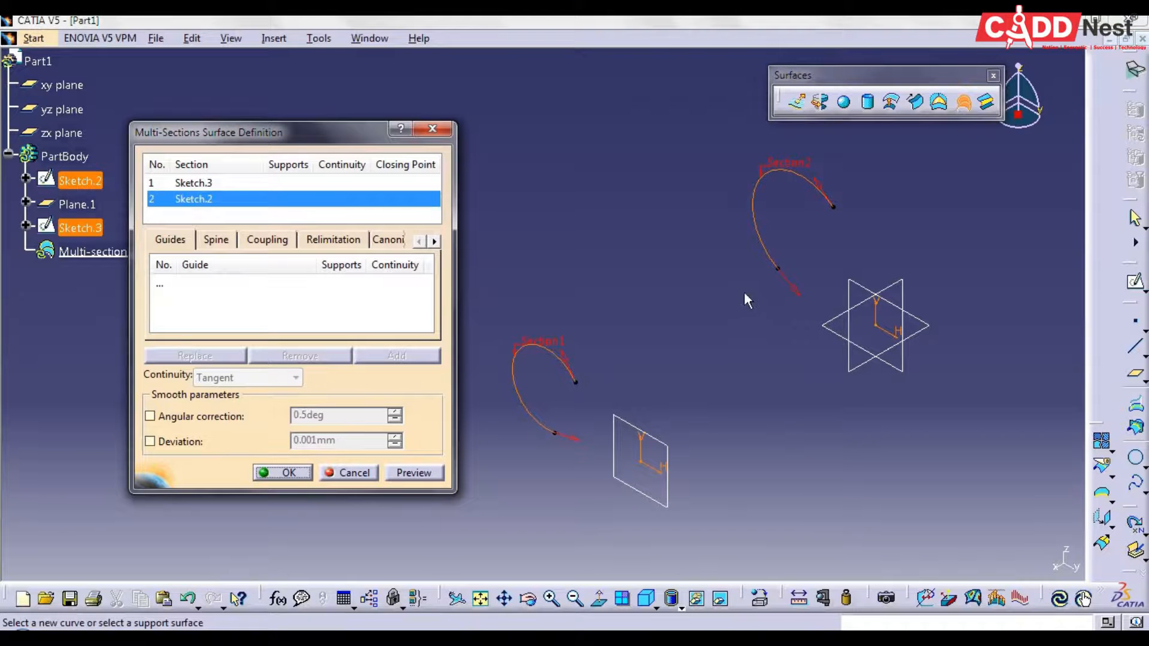
{"action": "left_click", "coordinate": [290, 473]}
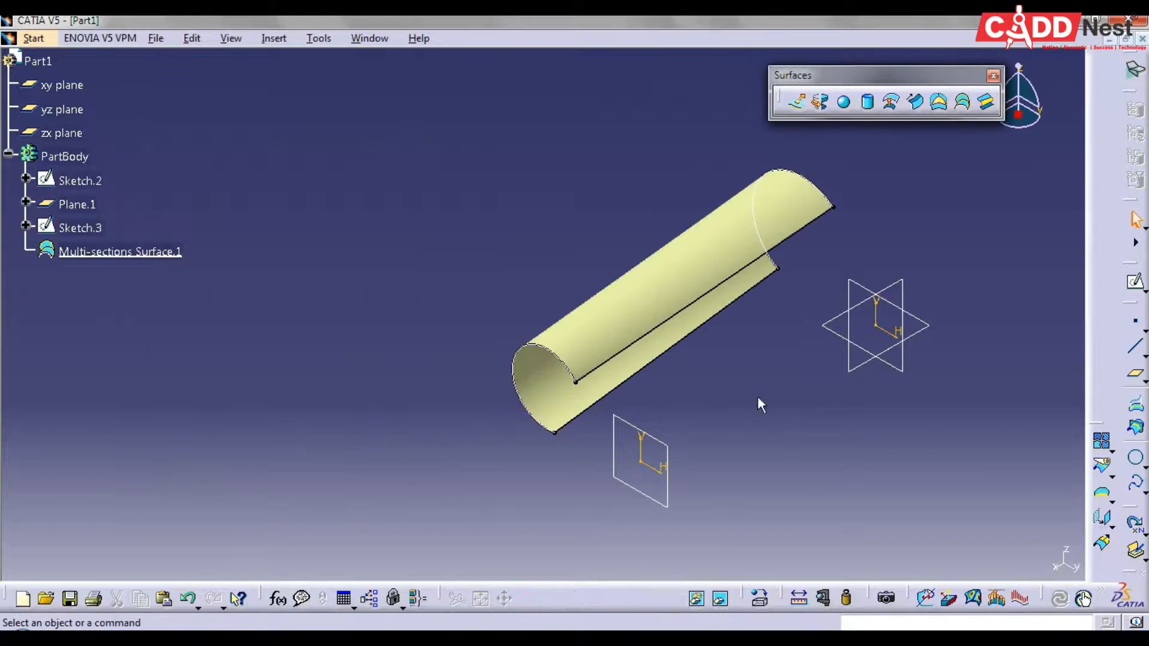
{"action": "middle_click_drag", "start_coordinate": [485, 367], "coordinate": [612, 159]}
{"action": "middle_click_drag", "start_coordinate": [754, 377], "coordinate": [921, 338]}
{"action": "middle_click_drag", "start_coordinate": [907, 381], "coordinate": [661, 389]}
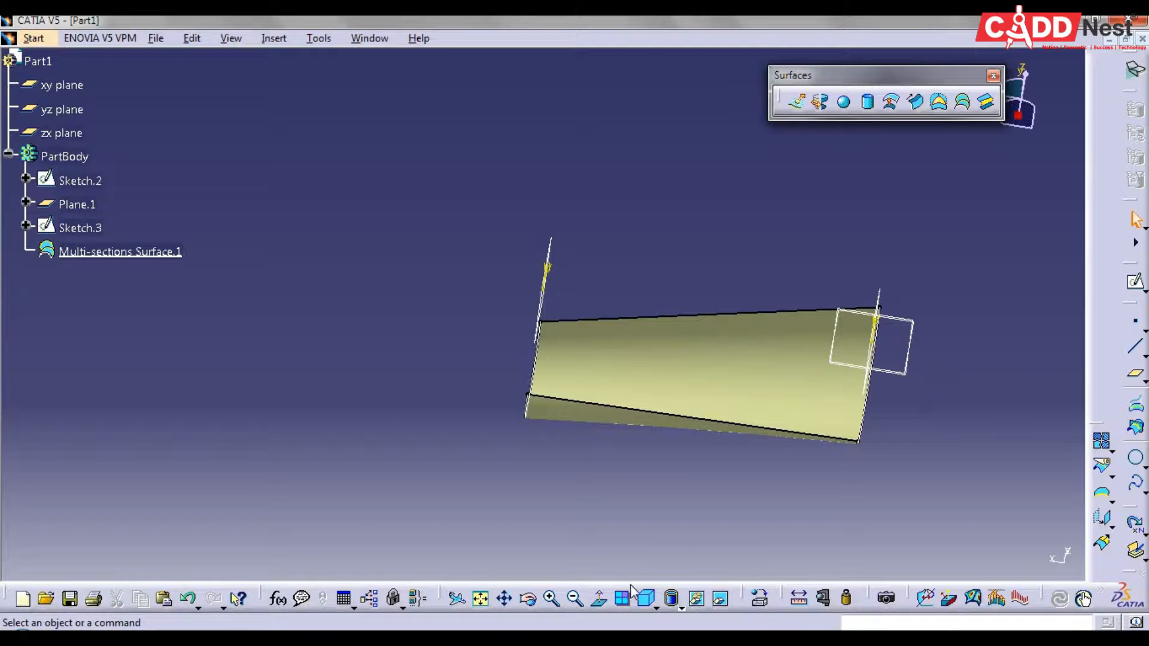
{"action": "left_click", "coordinate": [645, 597]}
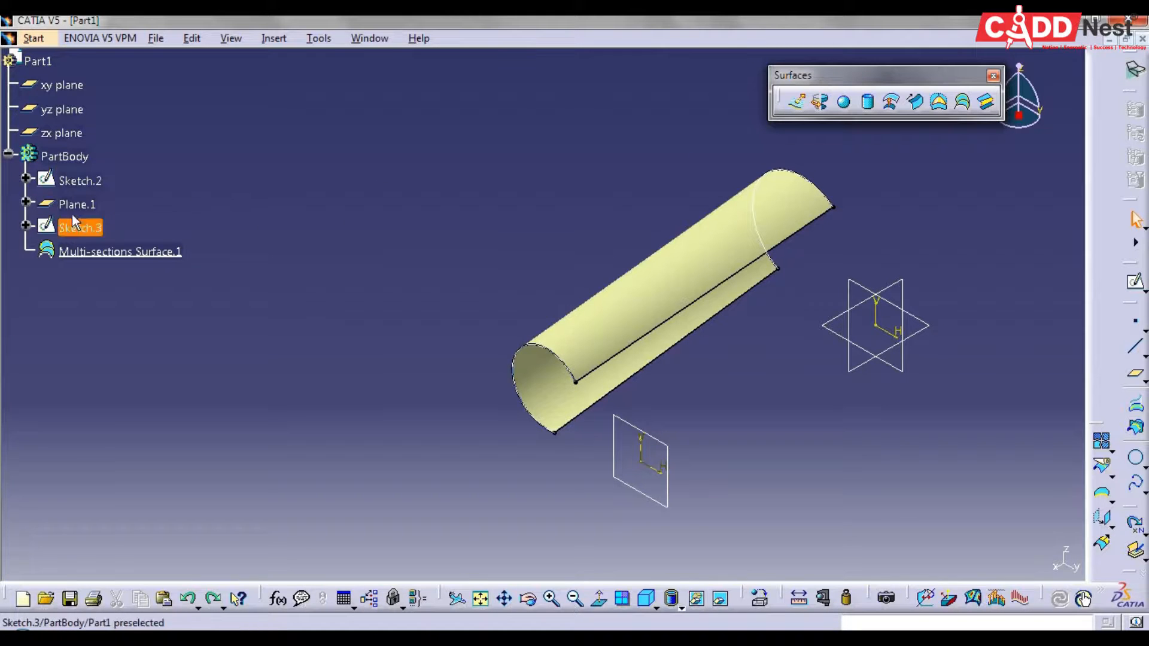
Delete the multi-sections surface and both arc sketches, keeping the offset plane
{"action": "left_click", "coordinate": [80, 180]}
{"action": "left_click", "coordinate": [109, 250], "text": "ctrl"}
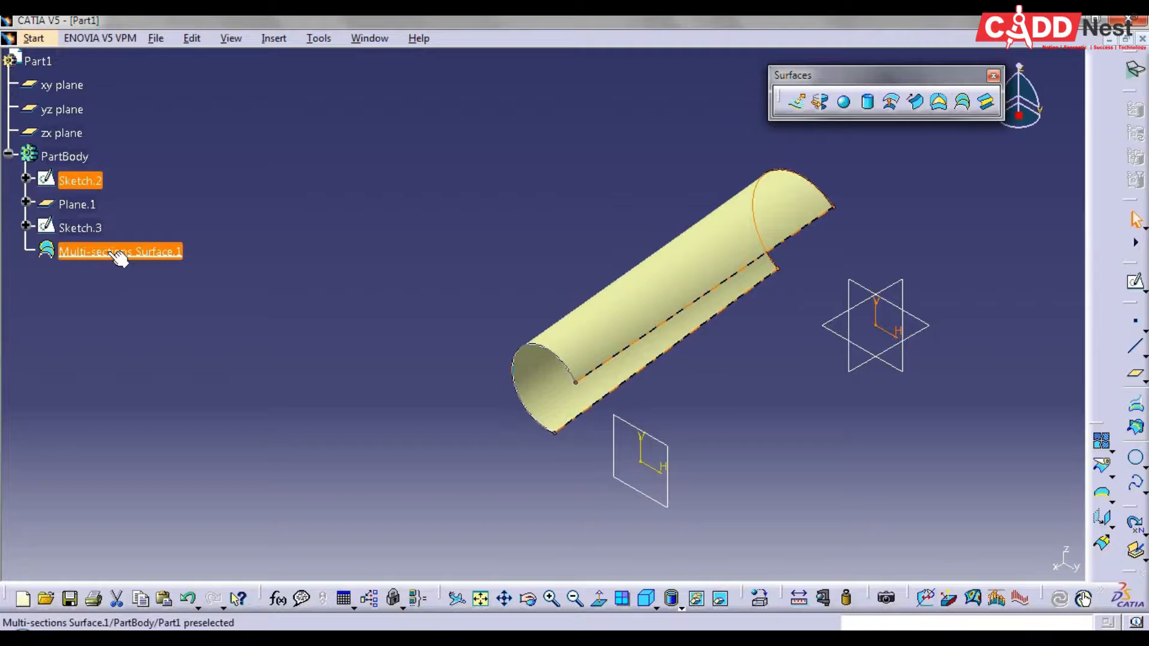
{"action": "key", "text": "Delete"}
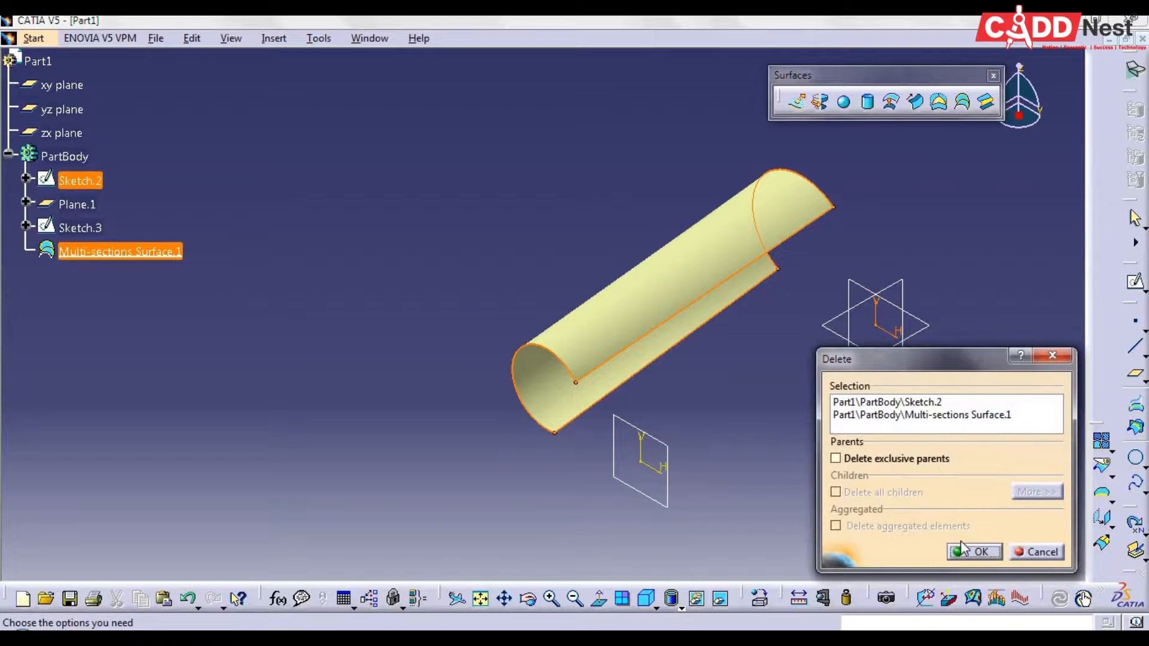
{"action": "left_click", "coordinate": [965, 552]}
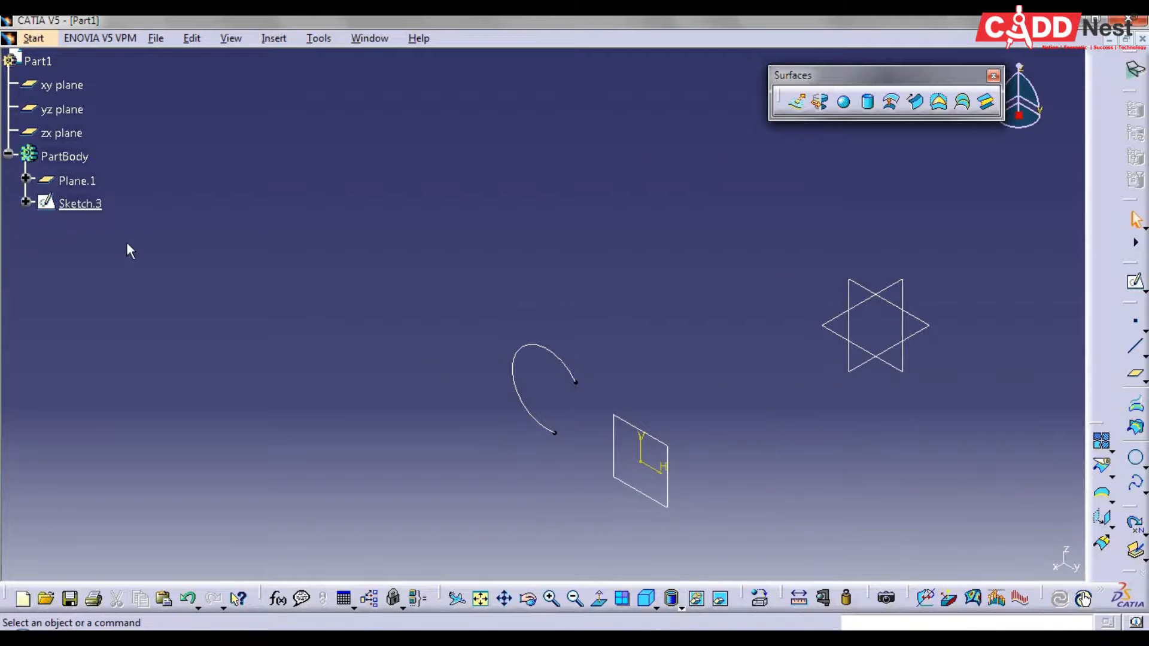
{"action": "left_click", "coordinate": [84, 204]}
{"action": "key", "text": "Delete"}
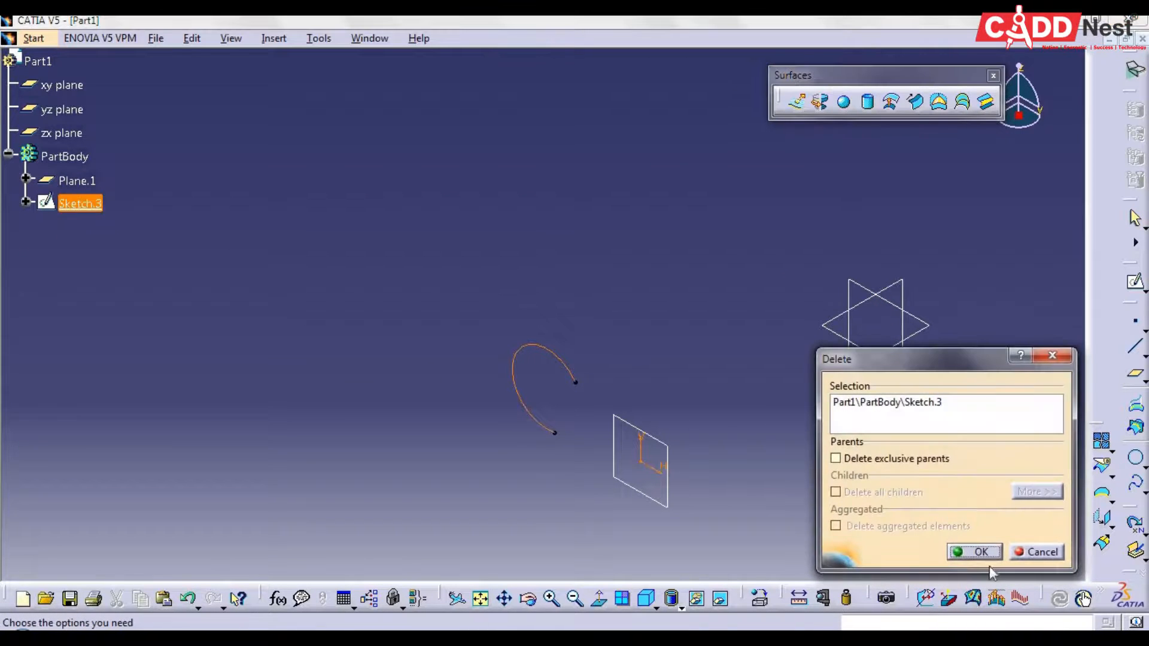
{"action": "left_click", "coordinate": [974, 552]}
{"action": "left_click", "coordinate": [854, 379]}
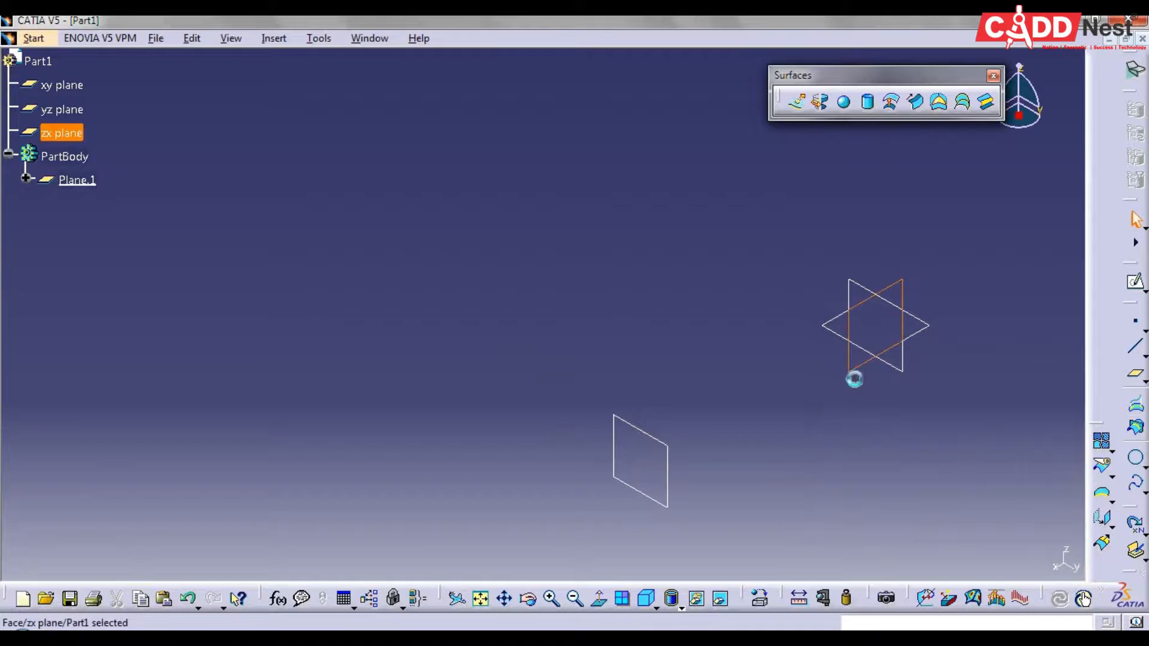
{"action": "left_click", "coordinate": [1004, 438]}
Sketch a horizontal line above the origin on the yz plane and close the sketch
{"action": "left_click", "coordinate": [1133, 286]}
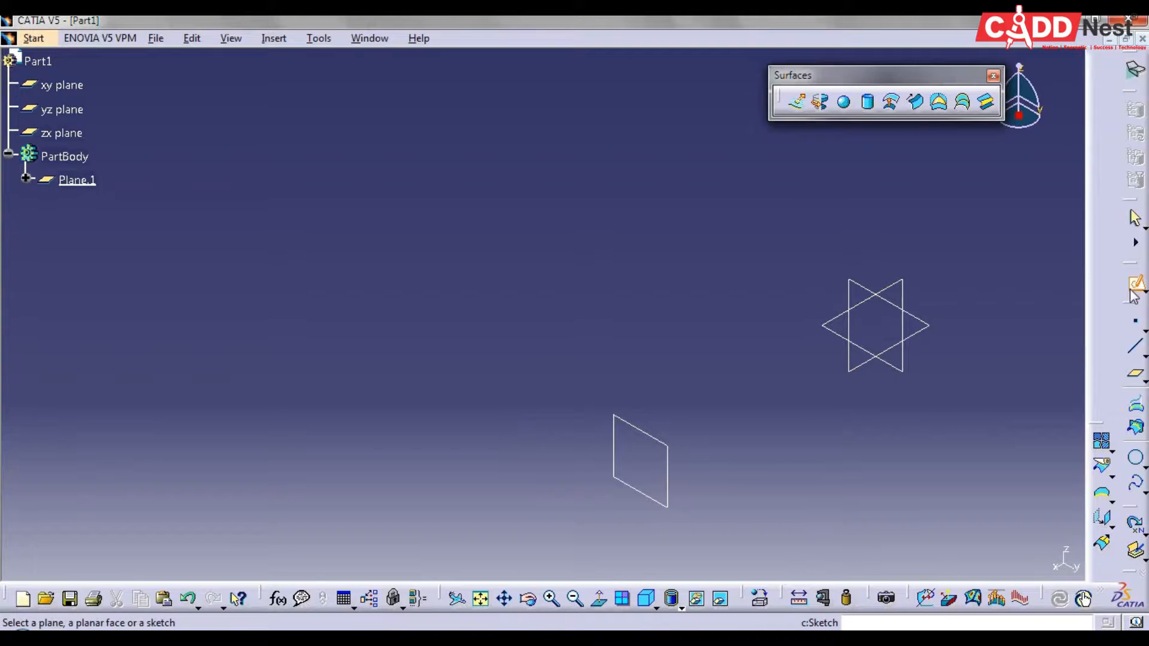
{"action": "left_click", "coordinate": [865, 286]}
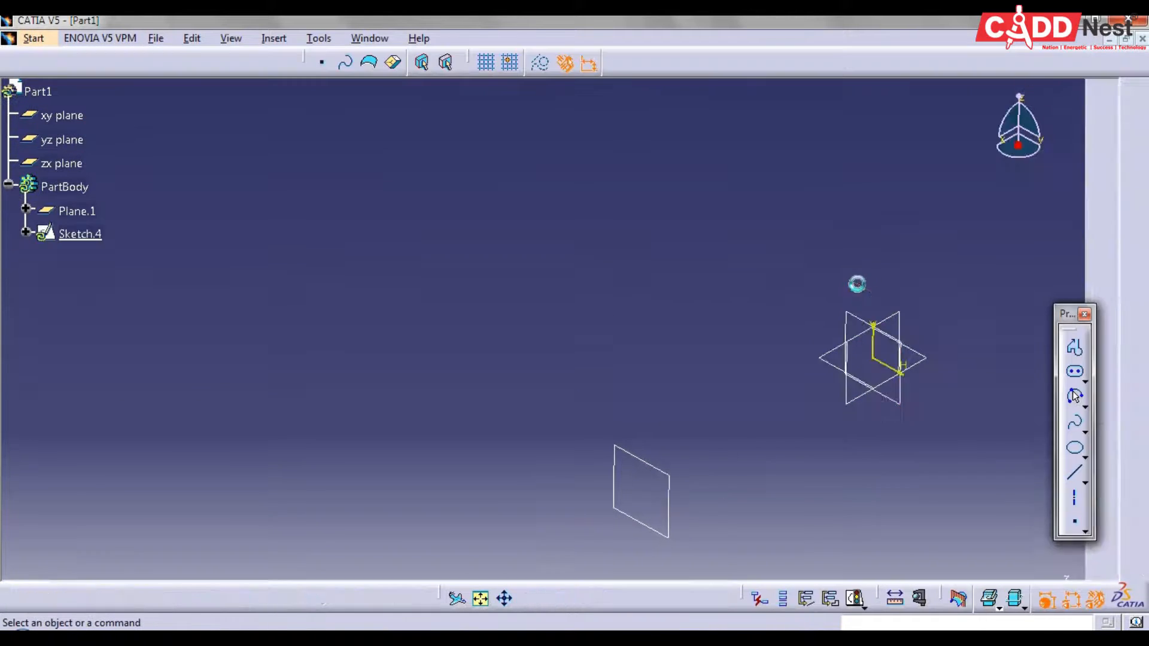
{"action": "middle_click_drag", "start_coordinate": [814, 450], "coordinate": [726, 484]}
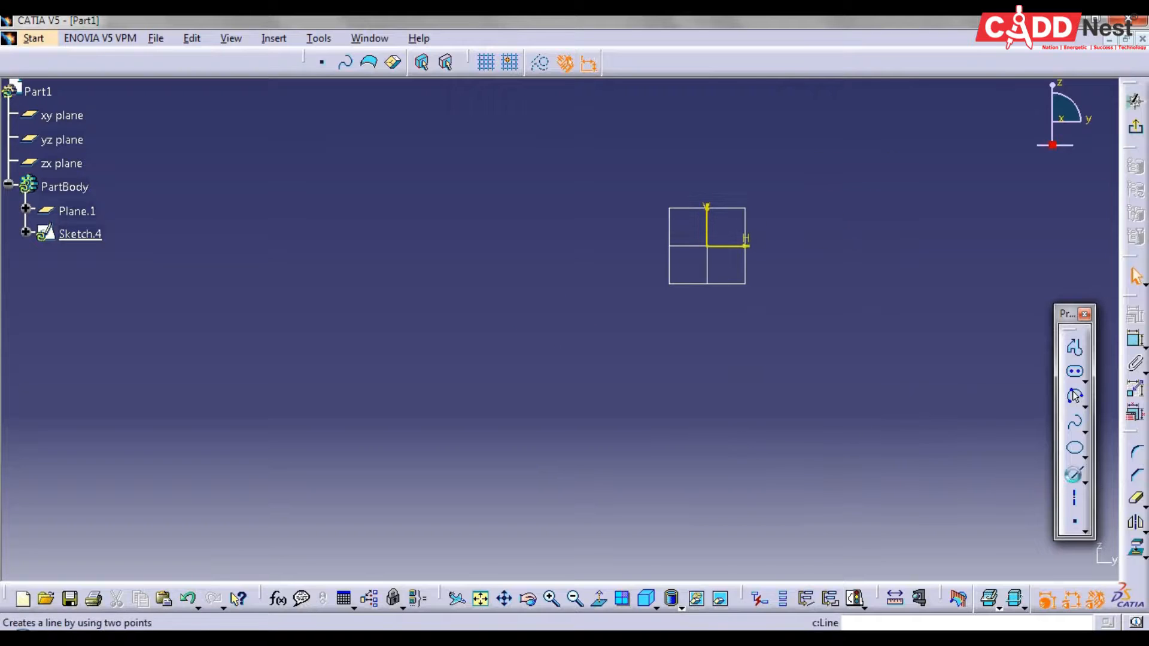
{"action": "left_click", "coordinate": [1075, 473]}
{"action": "left_click", "coordinate": [584, 168]}
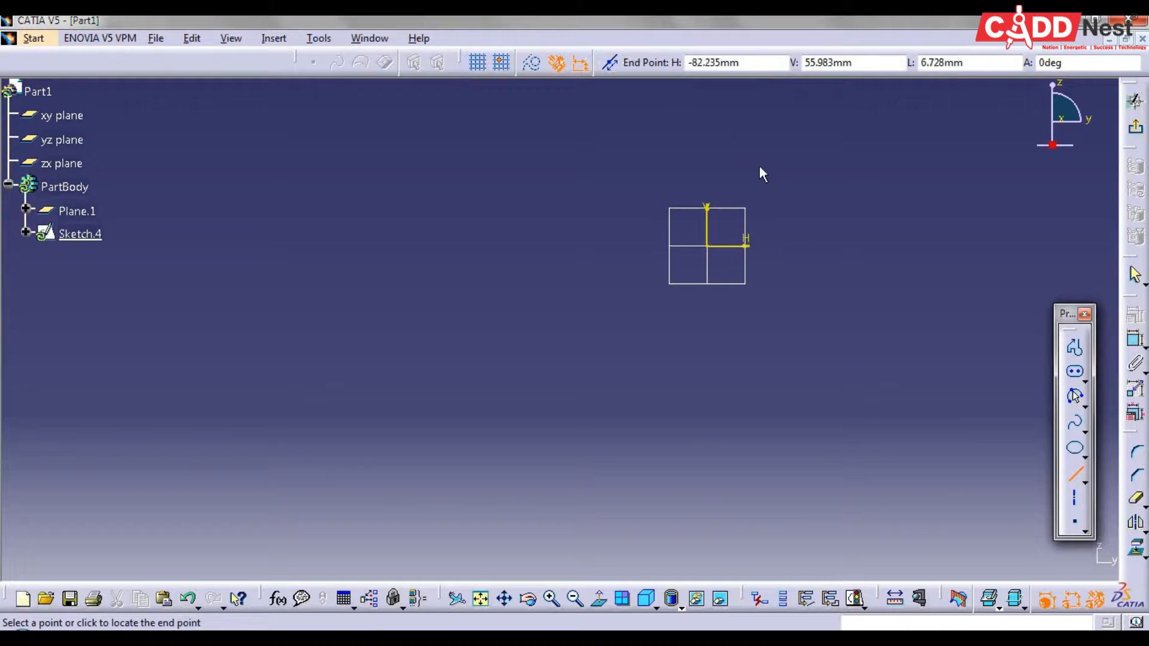
{"action": "left_click", "coordinate": [828, 165]}
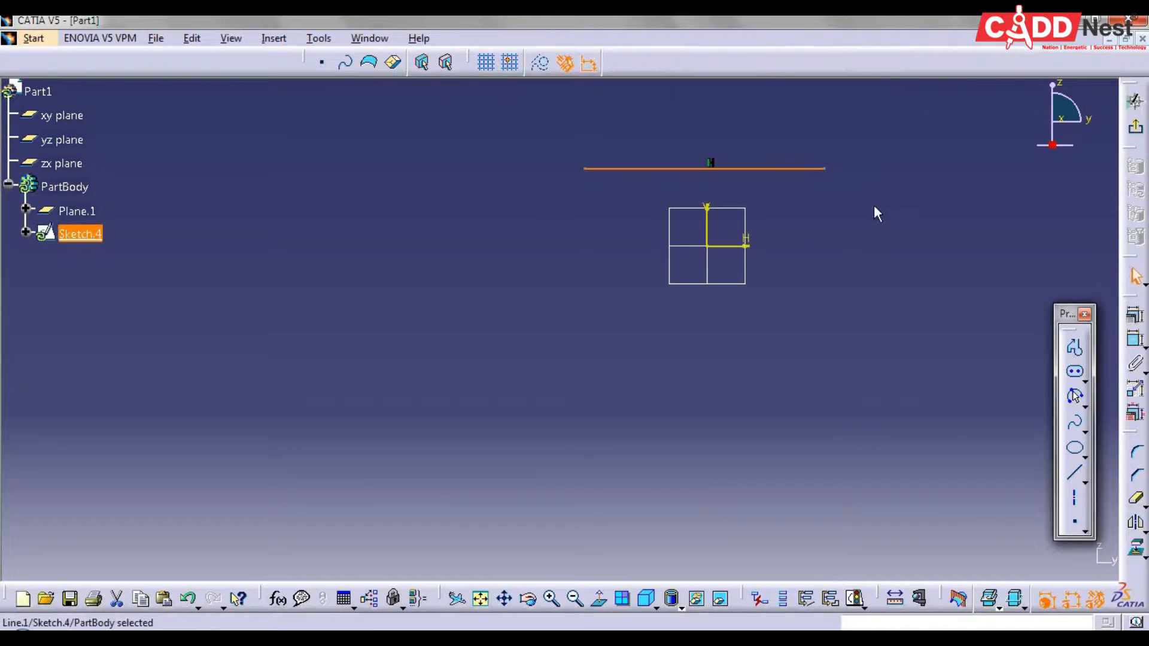
{"action": "left_click", "coordinate": [1134, 127]}
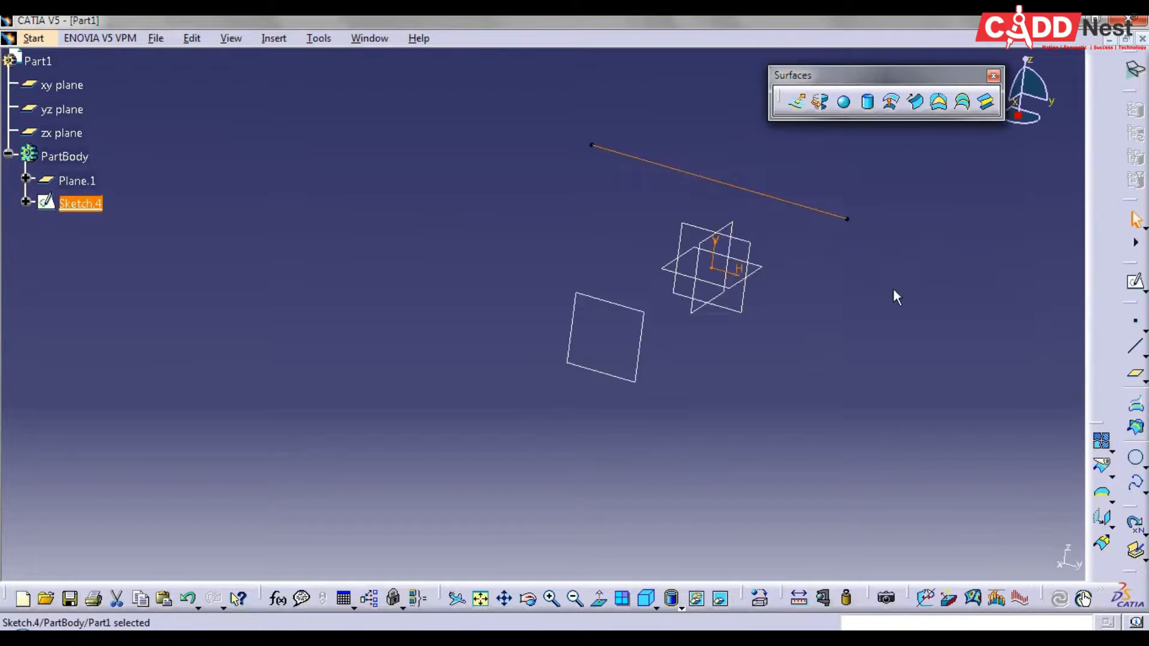
Sketch a horizontal line on the offset plane, above and slightly shorter than the existing line in normal view, and close the sketch
{"action": "left_click", "coordinate": [1135, 281]}
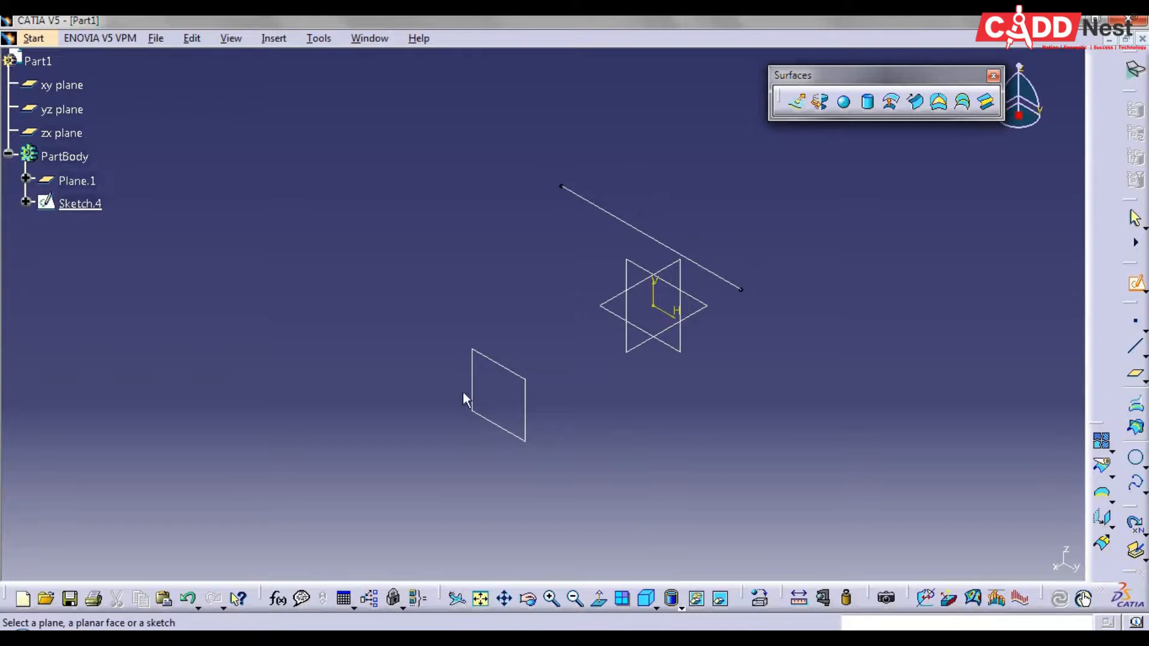
{"action": "left_click", "coordinate": [490, 357]}
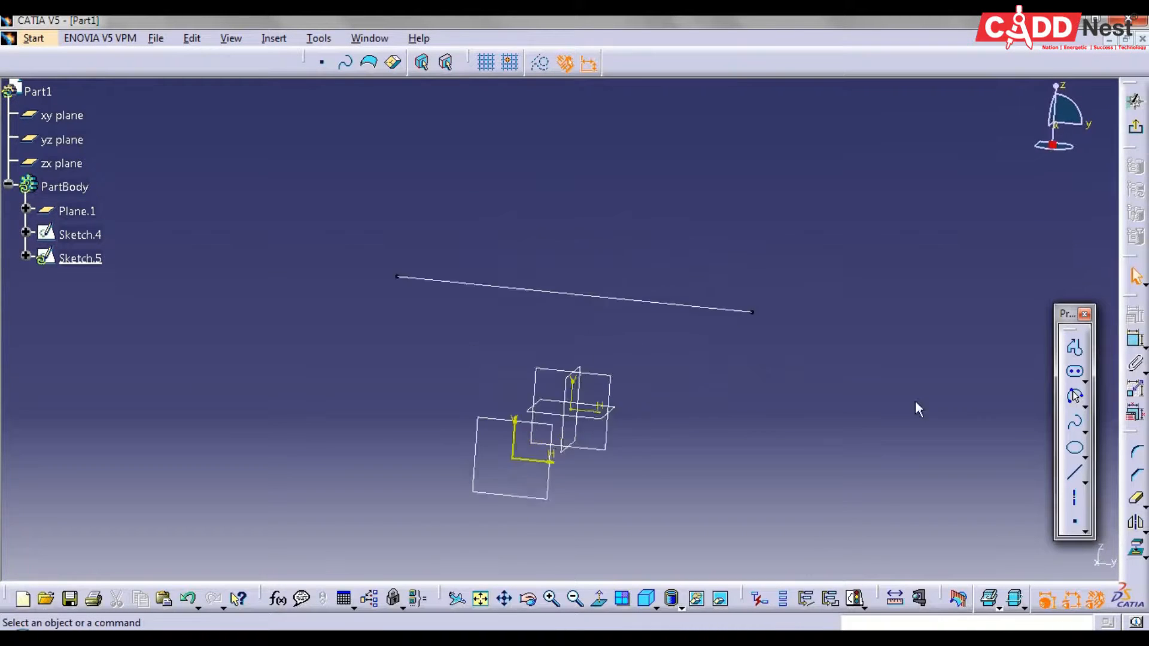
{"action": "left_click", "coordinate": [1067, 472]}
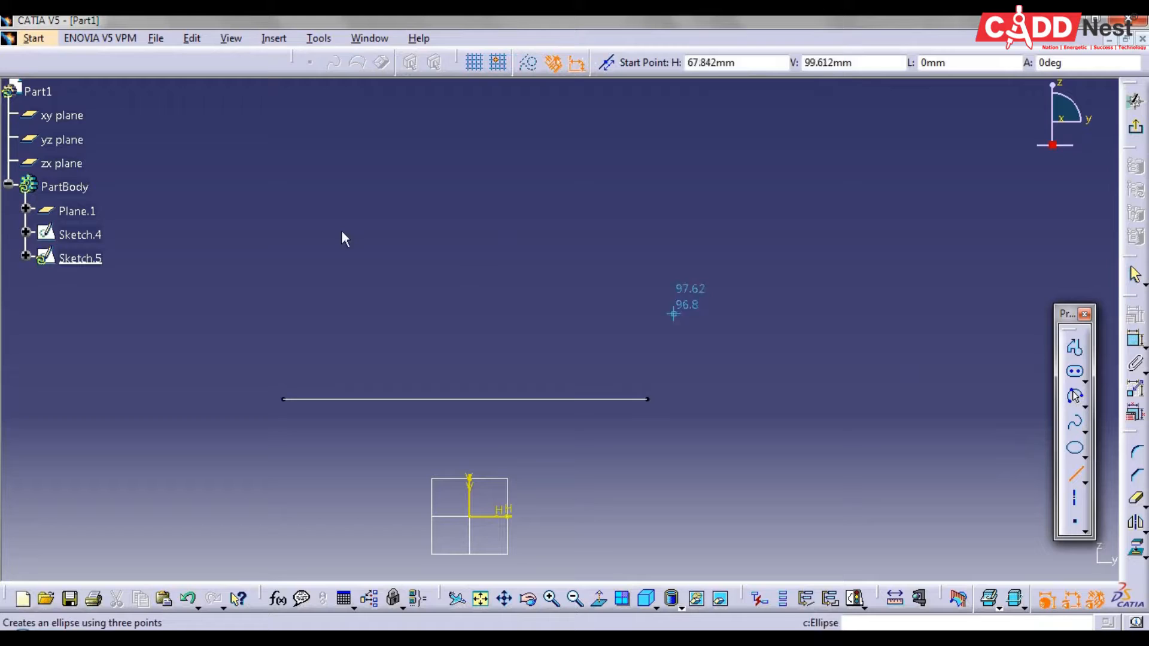
{"action": "left_click", "coordinate": [296, 212]}
{"action": "left_click", "coordinate": [597, 210]}
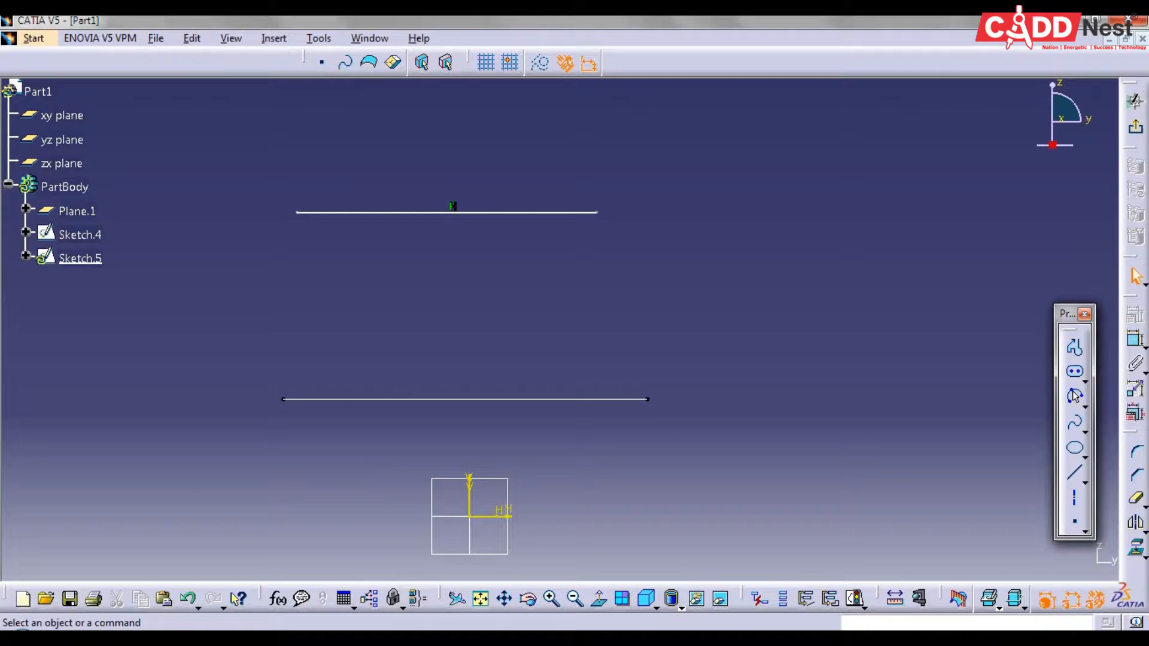
{"action": "left_click", "coordinate": [1135, 101]}
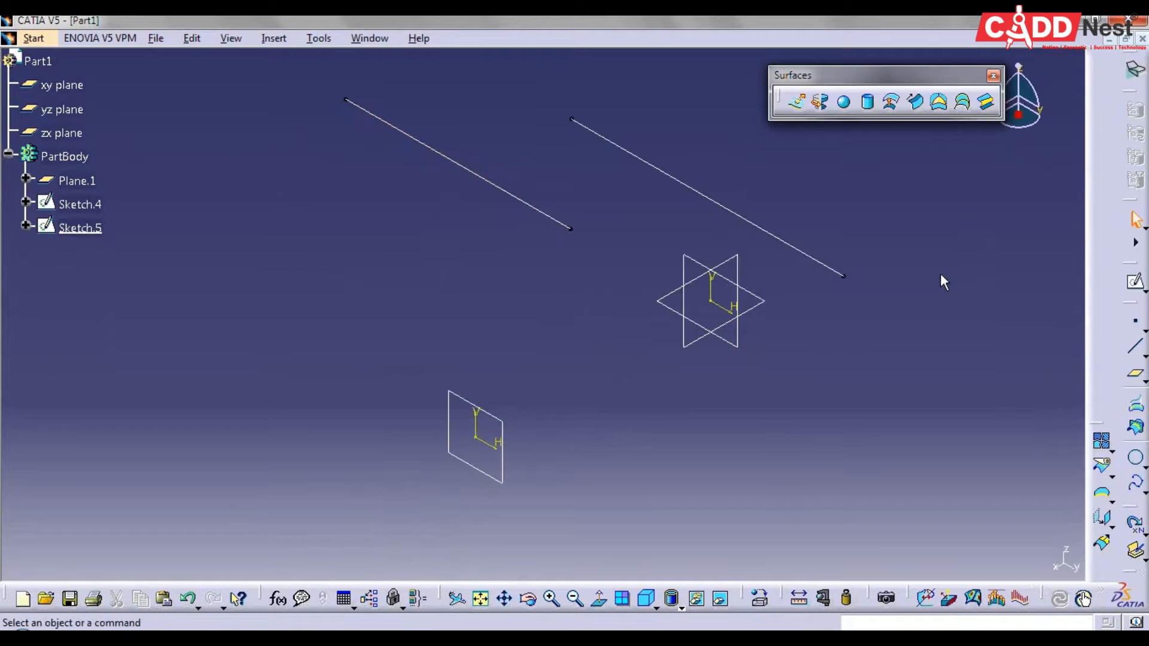
Extrude the yz-plane line as a surface in the reversed direction, away from the offset plane, with limits of 50 mm and 0 mm and no mirrored extent
{"action": "left_click", "coordinate": [796, 102]}
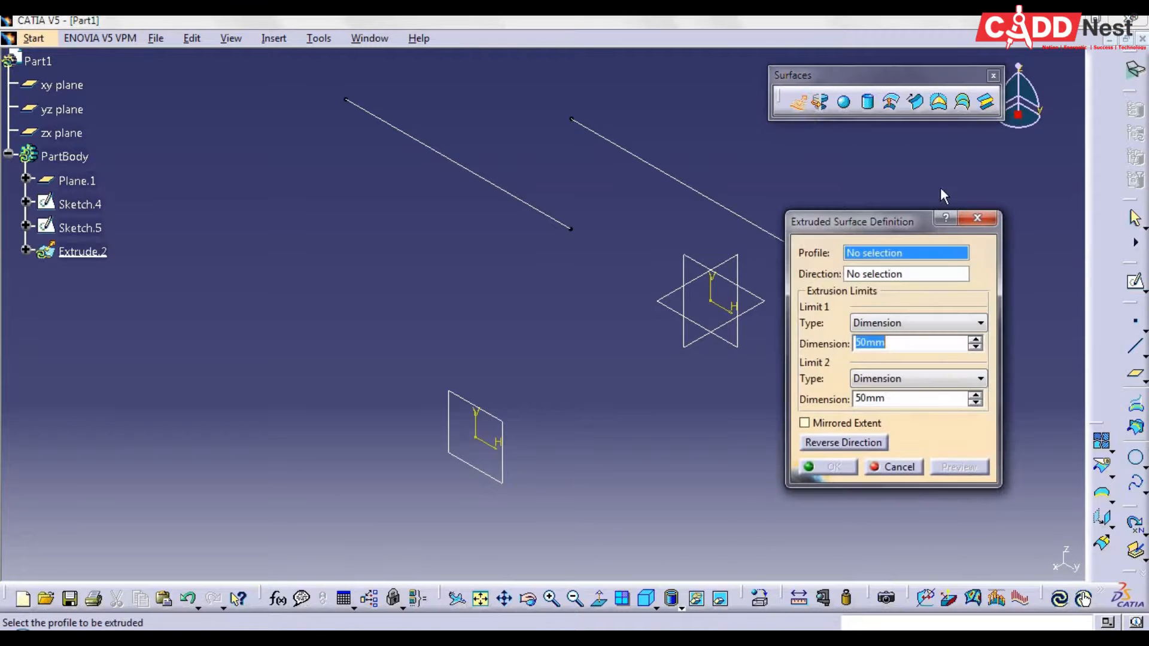
{"action": "middle_click_drag", "start_coordinate": [821, 199], "coordinate": [770, 206]}
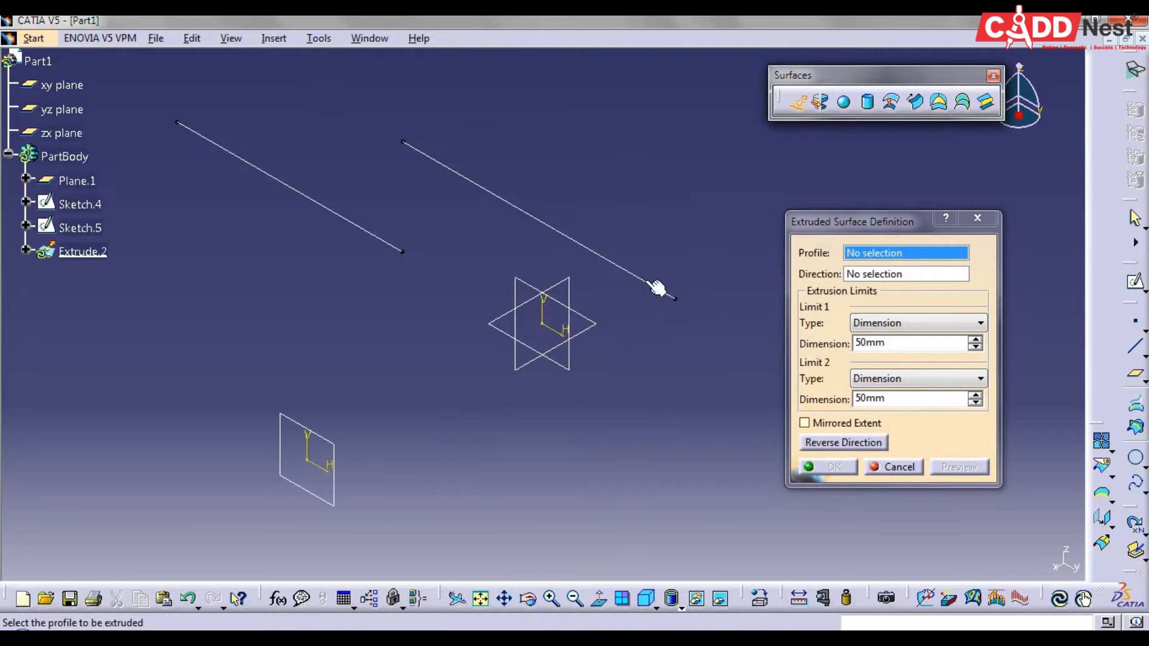
{"action": "left_click", "coordinate": [647, 290]}
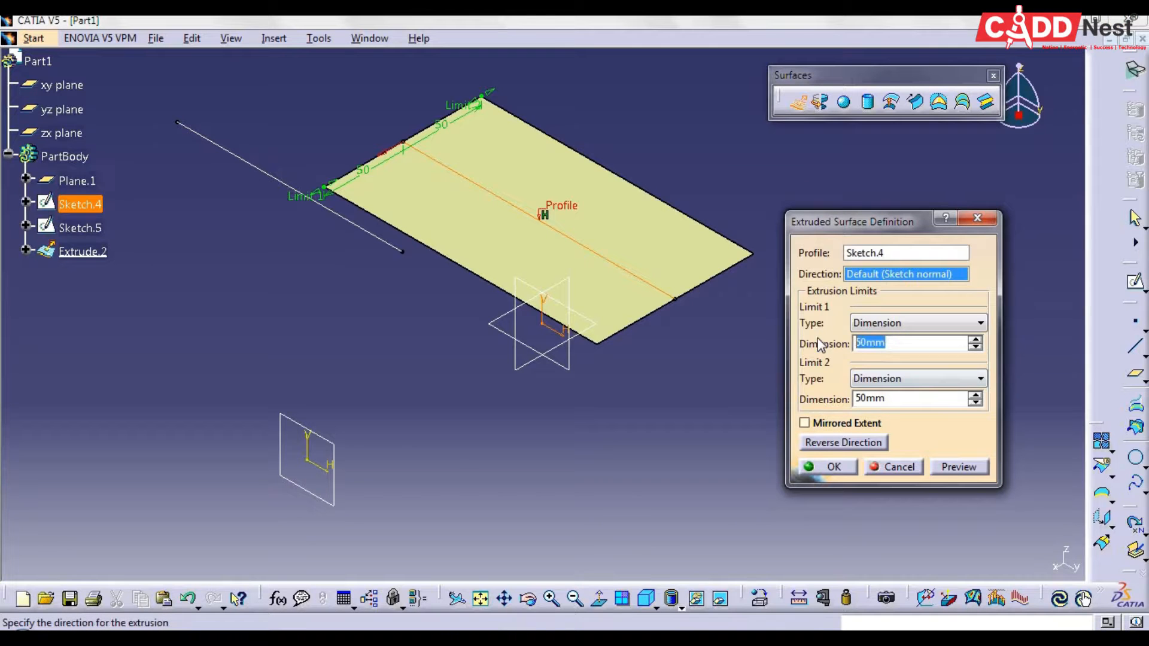
{"action": "left_click", "coordinate": [816, 426]}
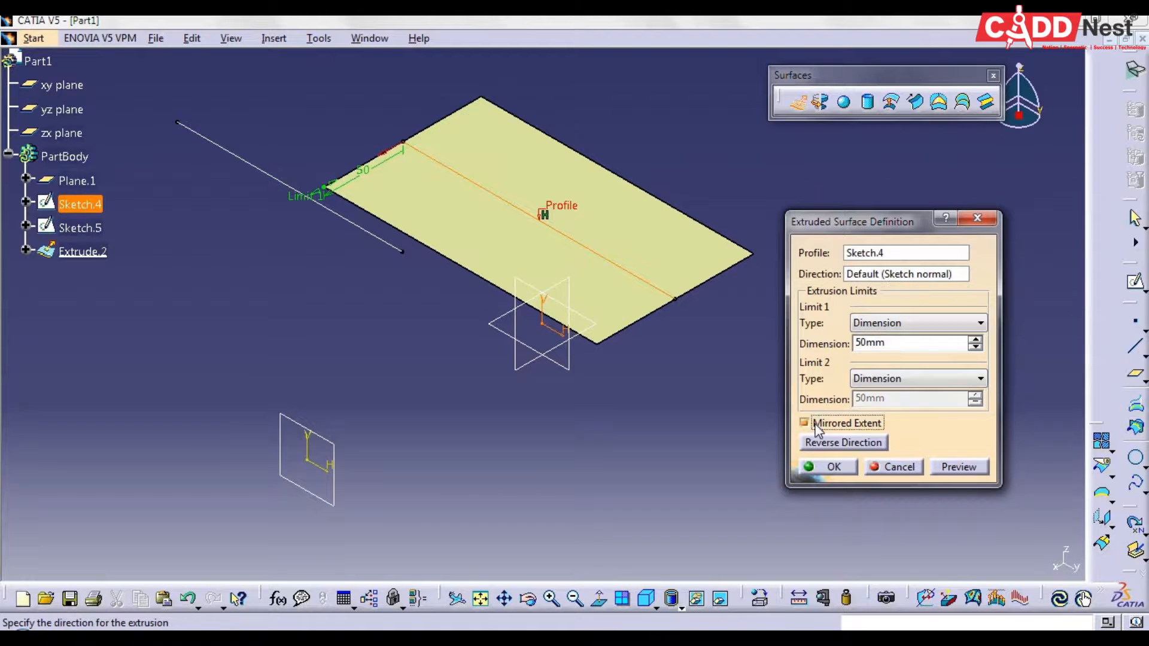
{"action": "left_click", "coordinate": [818, 429]}
{"action": "left_click", "coordinate": [816, 425]}
{"action": "left_click", "coordinate": [816, 425]}
{"action": "left_click", "coordinate": [878, 444]}
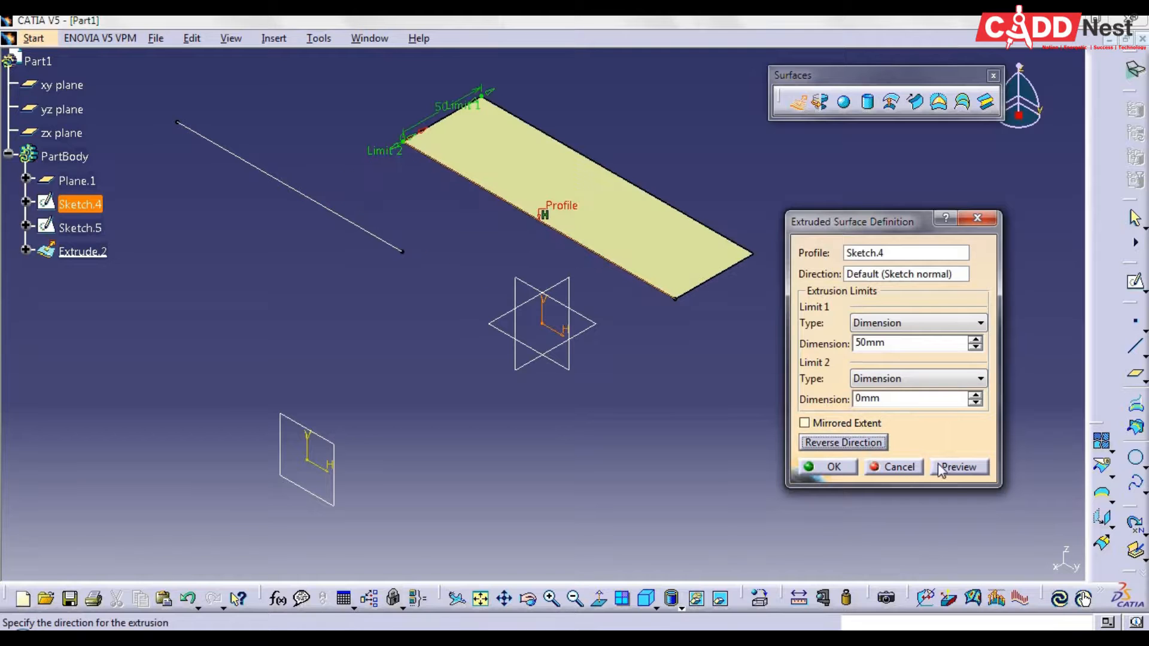
{"action": "key", "text": "Return"}
Extrude the offset-plane line as a surface along its sketch normal with limits of 50 mm and 0 mm
{"action": "left_click", "coordinate": [798, 102]}
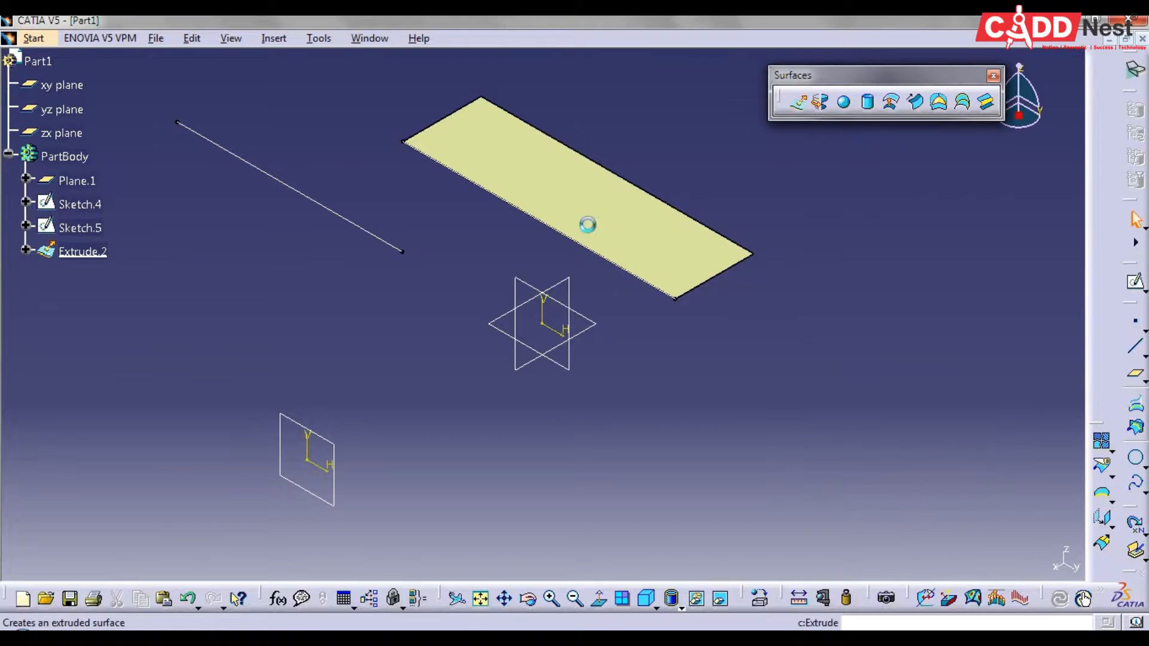
{"action": "left_click", "coordinate": [326, 209]}
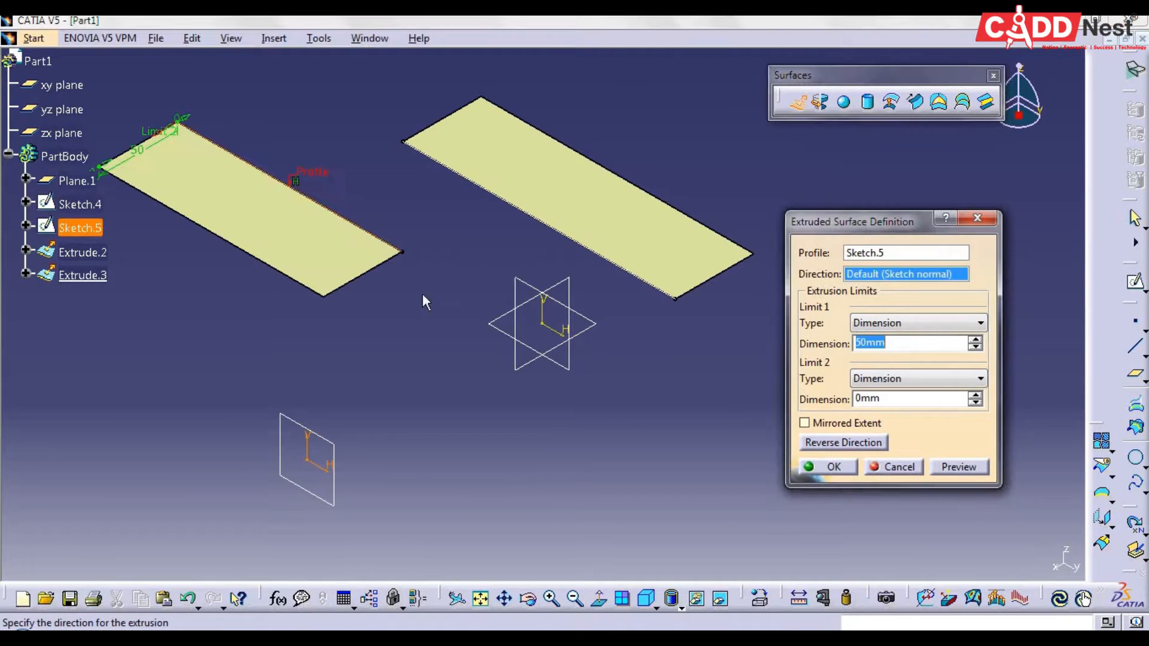
{"action": "left_click", "coordinate": [828, 466]}
Start a blend surface with the offset-plane line as first curve and its extruded surface as first support
{"action": "mouse_move", "coordinate": [893, 247]}
{"action": "middle_mouse_down"}
{"action": "mouse_move", "coordinate": [820, 264]}
{"action": "mouse_move", "coordinate": [725, 331]}
{"action": "mouse_move", "coordinate": [491, 308]}
{"action": "middle_mouse_up"}
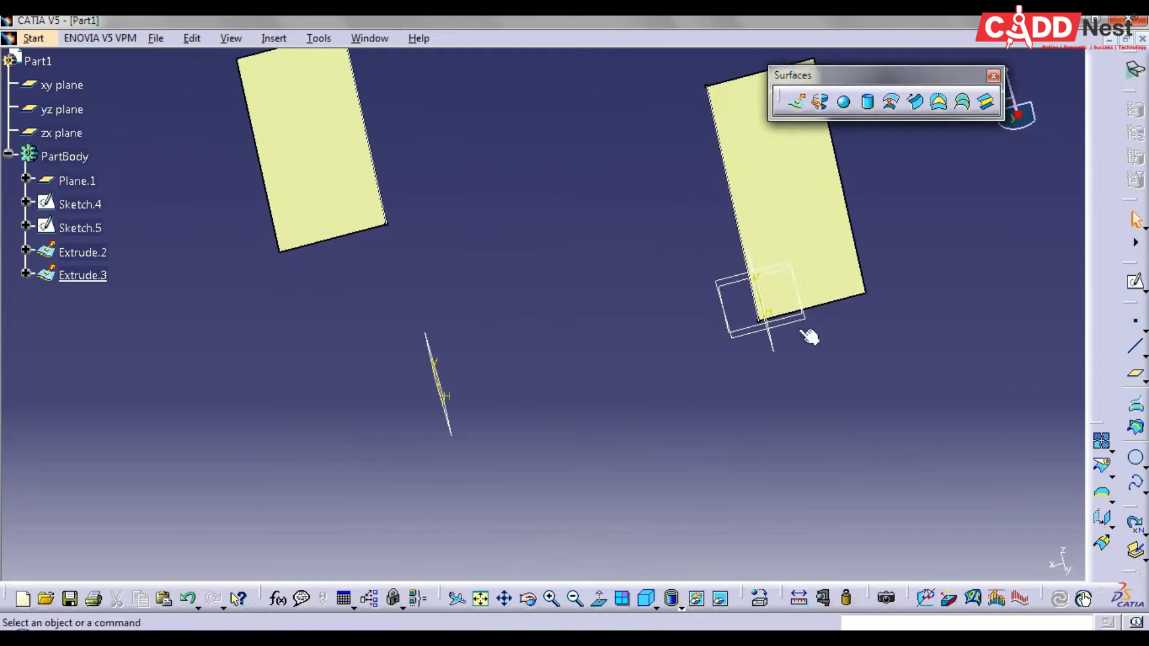
{"action": "middle_click_drag", "start_coordinate": [607, 455], "coordinate": [640, 359]}
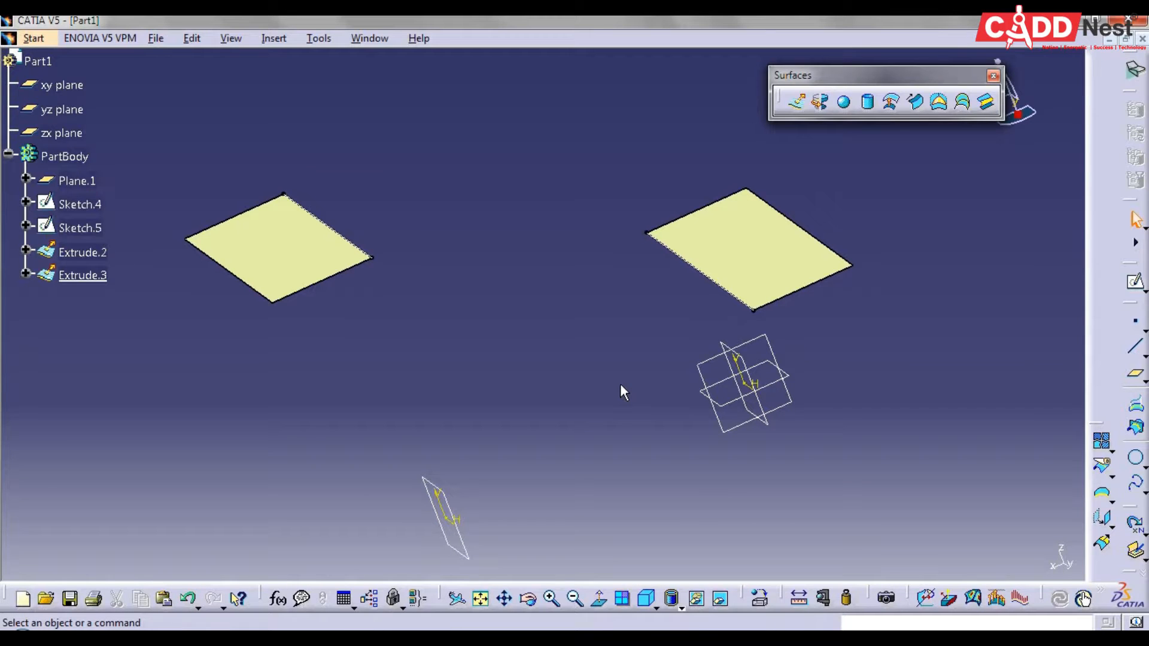
{"action": "left_click", "coordinate": [987, 102]}
{"action": "middle_click_drag", "start_coordinate": [617, 341], "coordinate": [366, 264]}
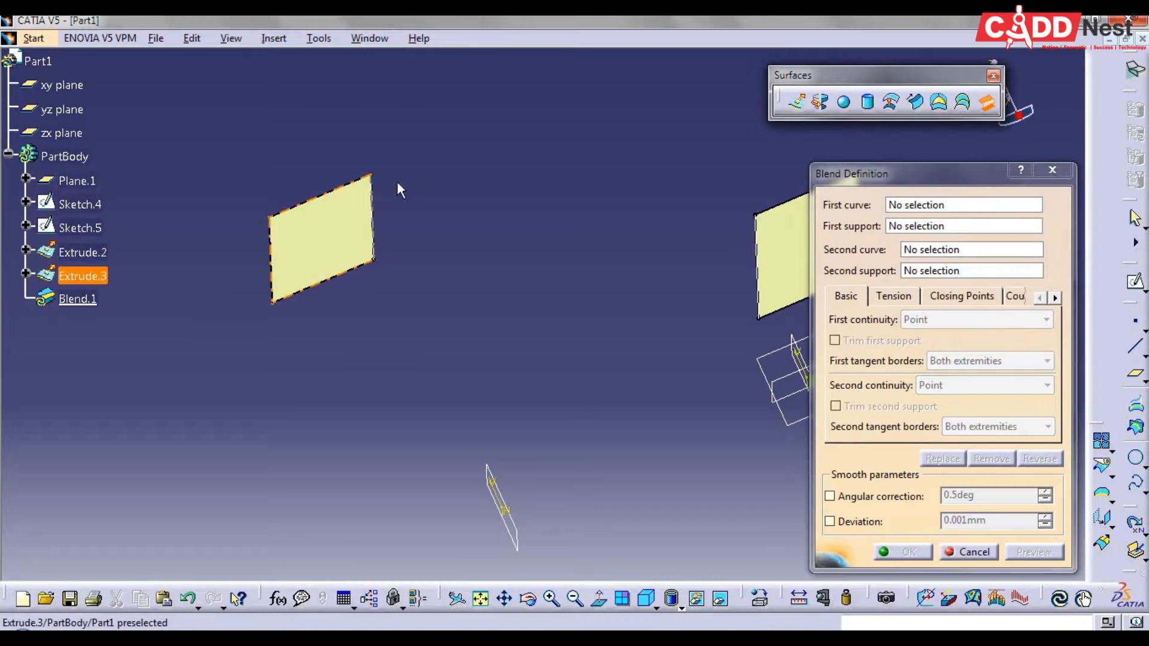
{"action": "middle_click_drag", "start_coordinate": [612, 360], "coordinate": [501, 325]}
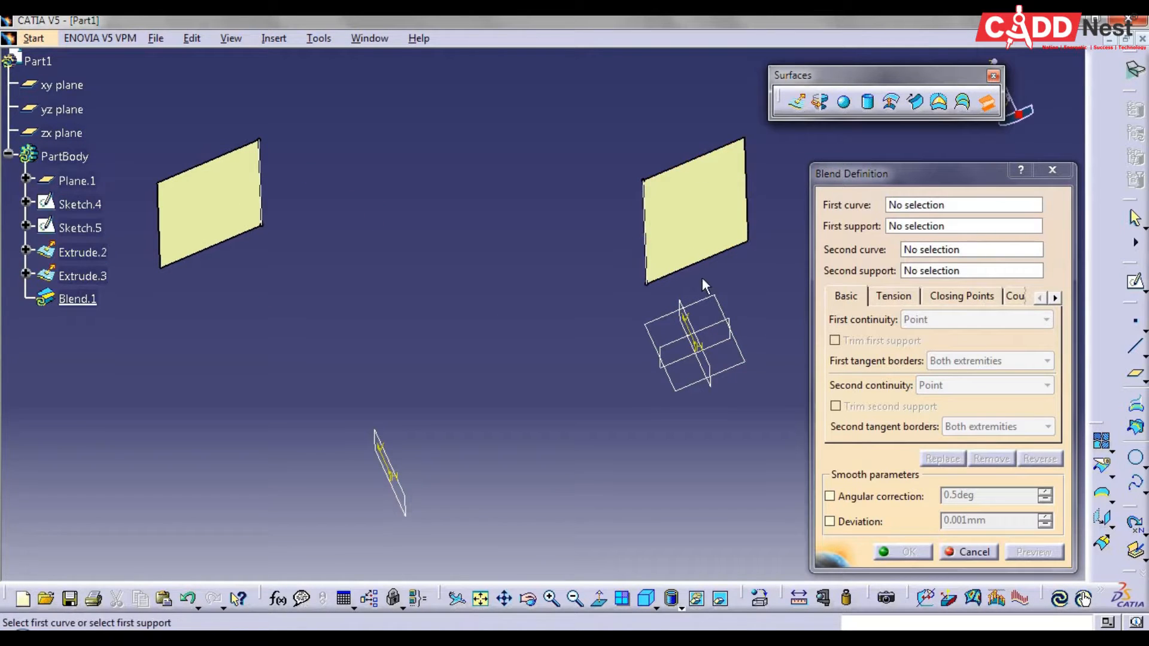
{"action": "middle_click_drag", "start_coordinate": [278, 240], "coordinate": [235, 232]}
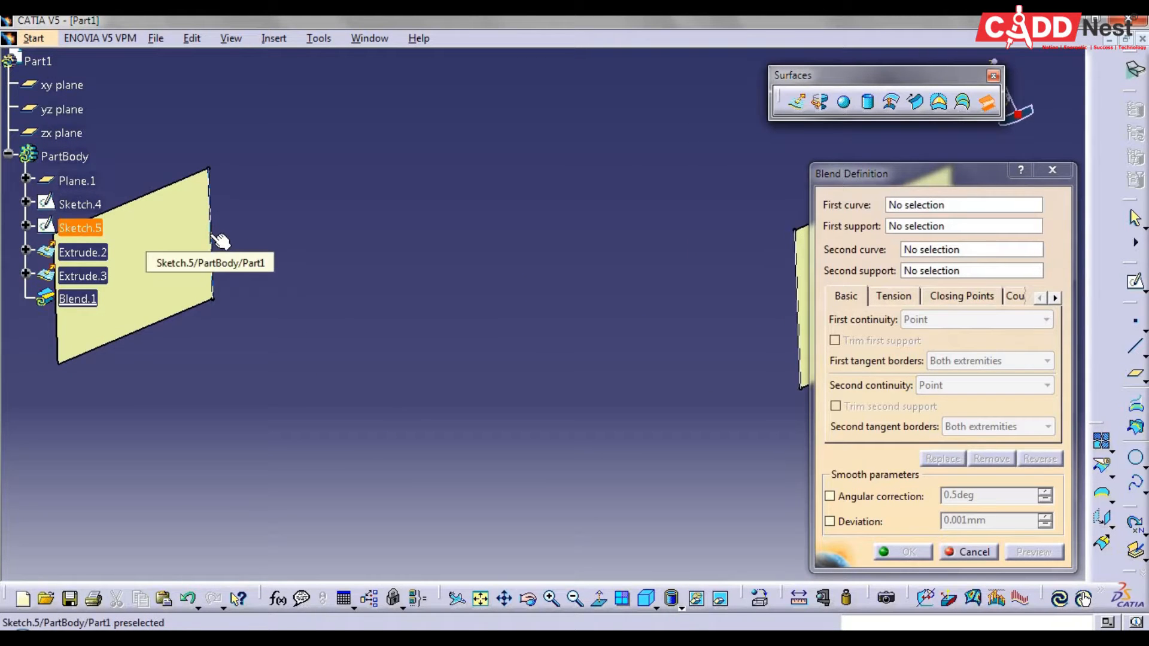
{"action": "left_click", "coordinate": [211, 238]}
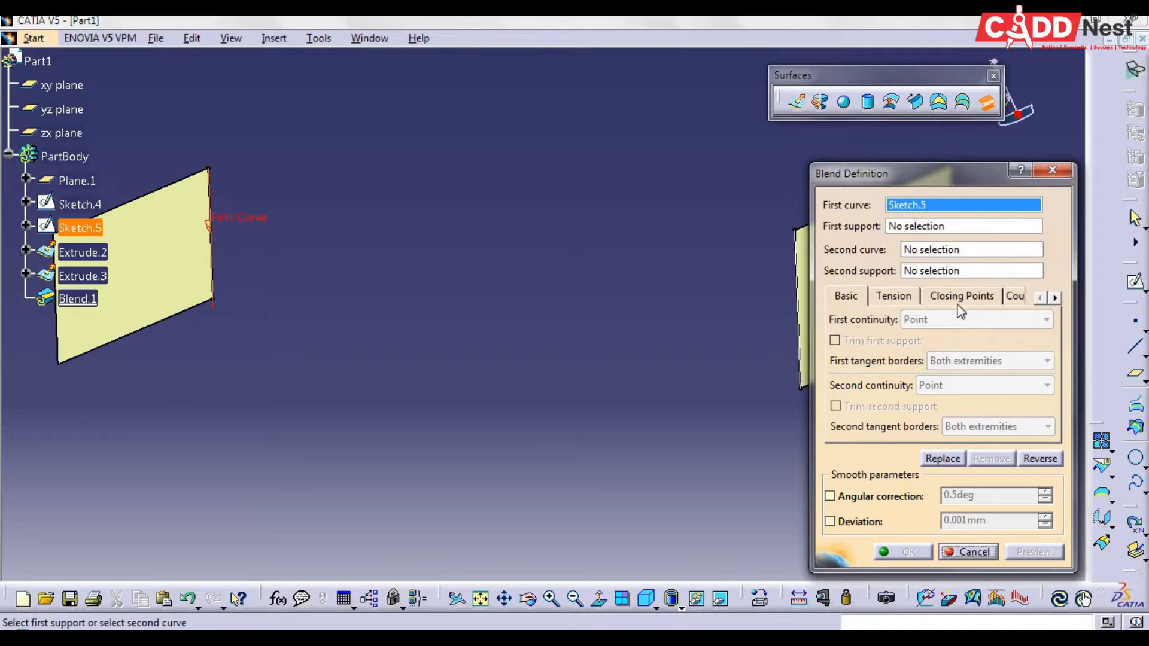
{"action": "left_click", "coordinate": [924, 228]}
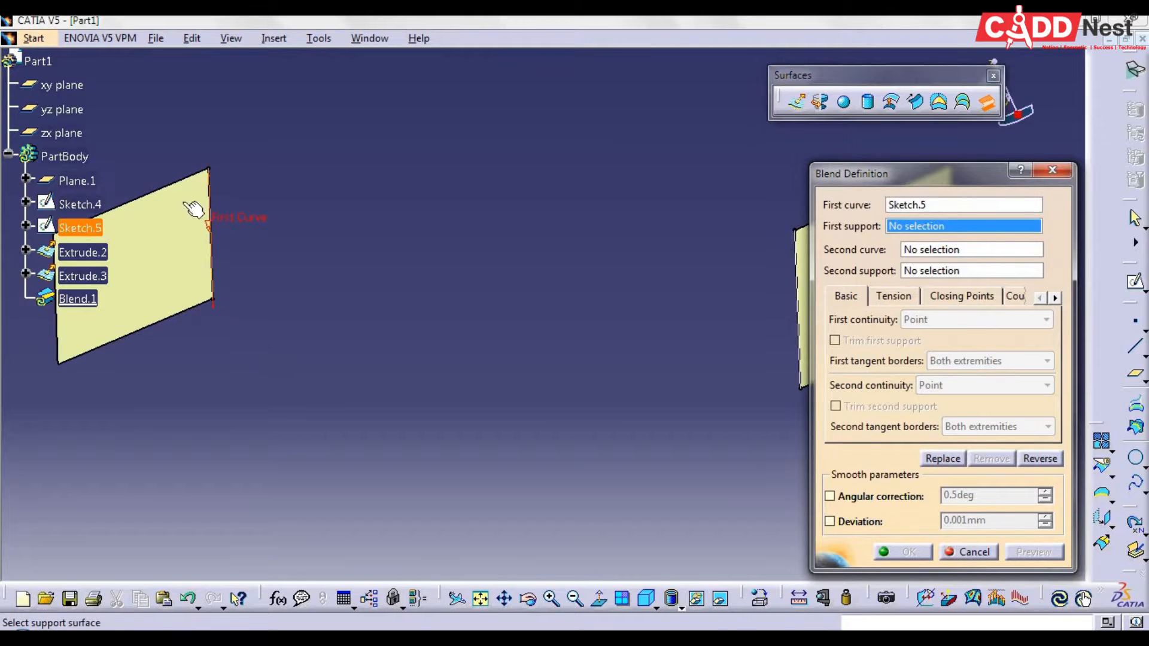
{"action": "left_click", "coordinate": [174, 271]}
Set the yz-plane line as the blend's second curve and its extruded surface as second support, and preview the blend
{"action": "middle_click_drag", "start_coordinate": [533, 342], "coordinate": [423, 417]}
{"action": "left_click", "coordinate": [908, 254]}
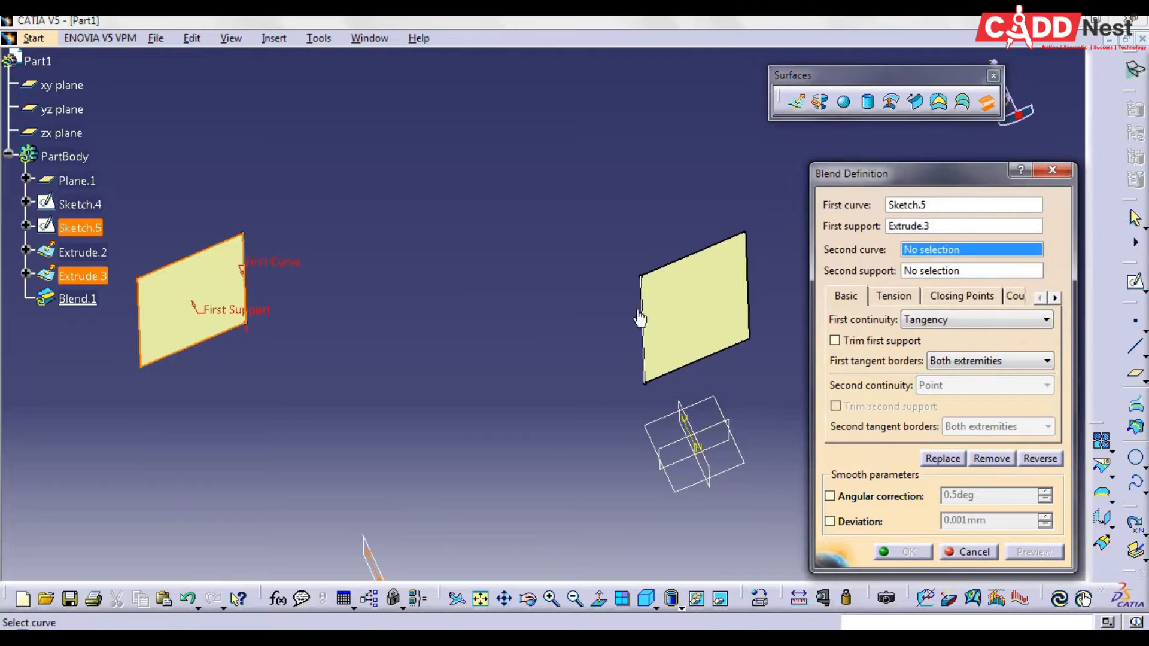
{"action": "left_click", "coordinate": [643, 330]}
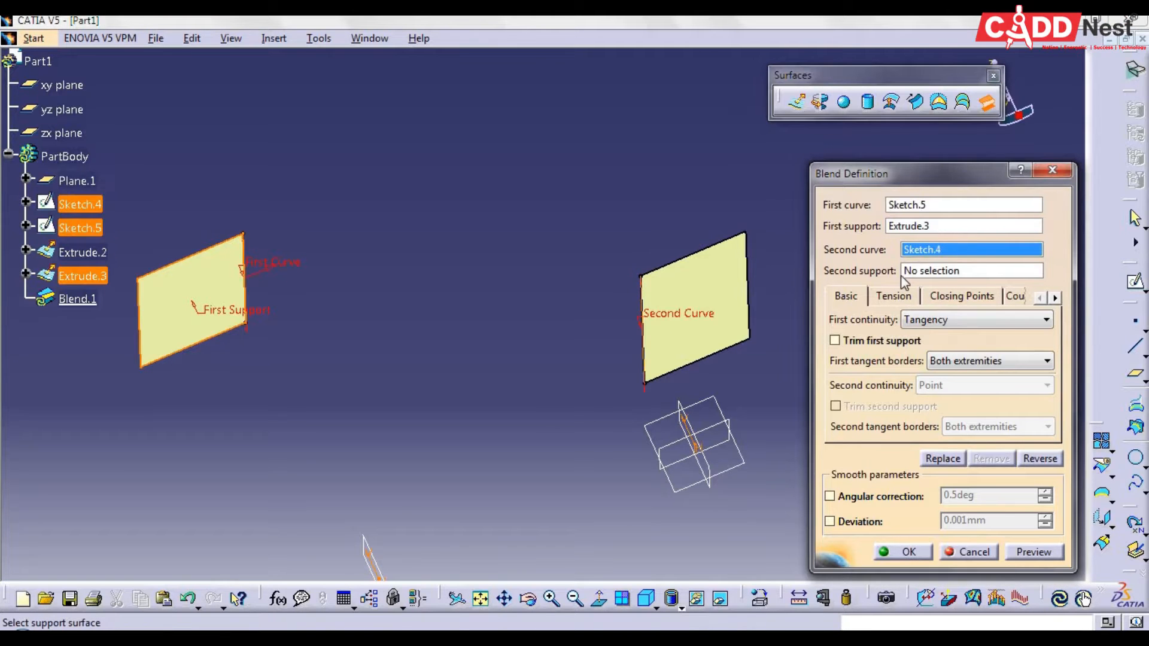
{"action": "left_click", "coordinate": [640, 376]}
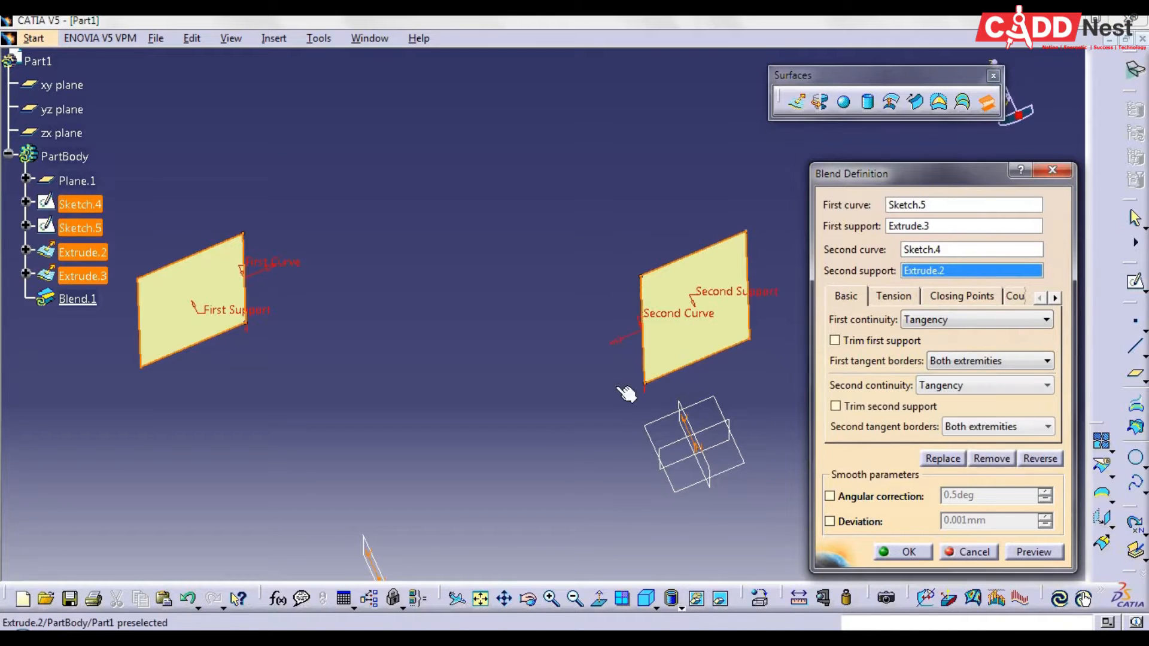
{"action": "left_click", "coordinate": [1032, 552]}
Try reversing the blend's direction at the second support, preview both orientations, and return to the original S-shaped blend
{"action": "middle_click_drag", "start_coordinate": [500, 519], "coordinate": [521, 468]}
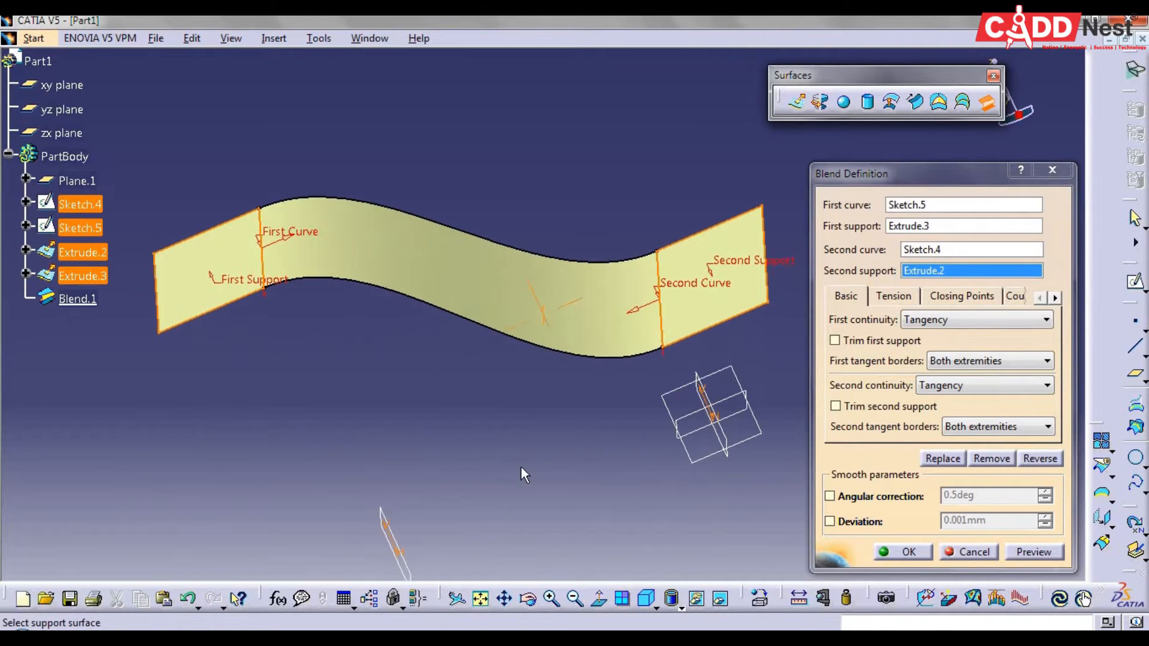
{"action": "left_click", "coordinate": [1035, 459]}
{"action": "left_click", "coordinate": [1033, 552]}
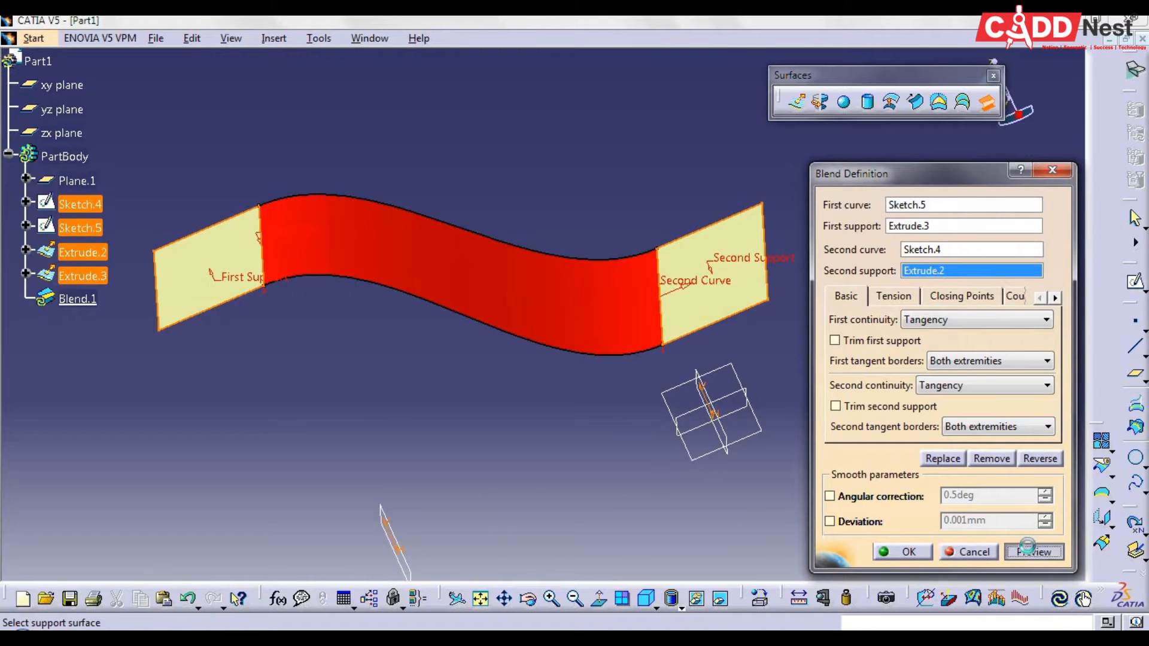
{"action": "left_click", "coordinate": [1040, 458]}
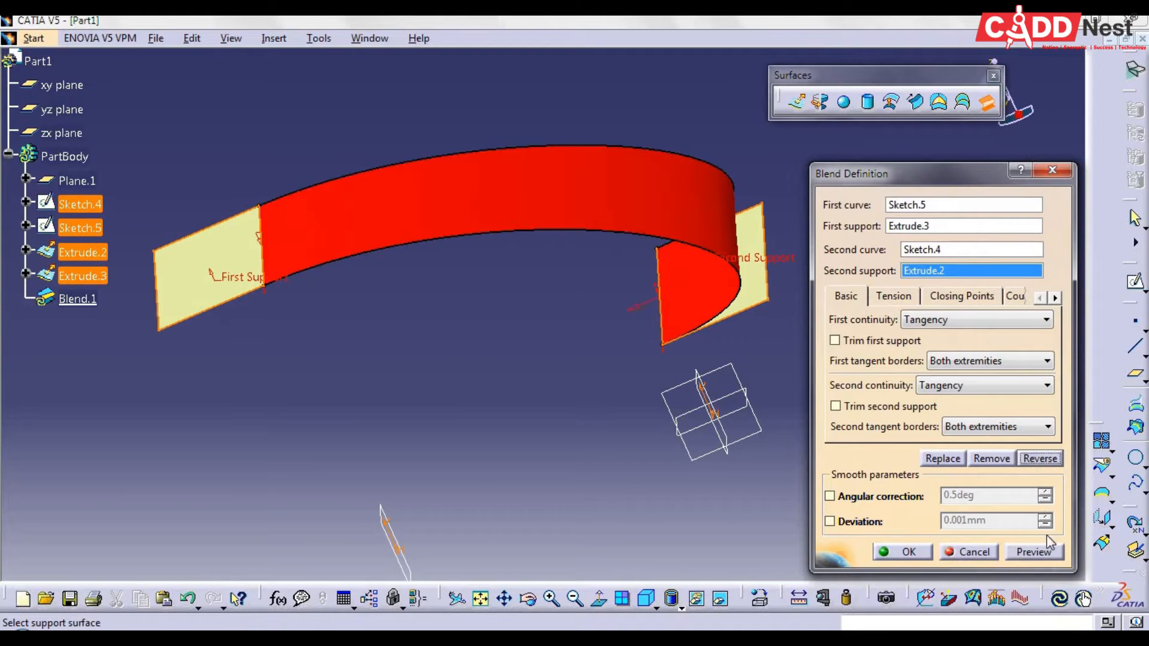
{"action": "left_click", "coordinate": [1046, 548]}
{"action": "left_click", "coordinate": [1040, 459]}
{"action": "left_click", "coordinate": [1034, 551]}
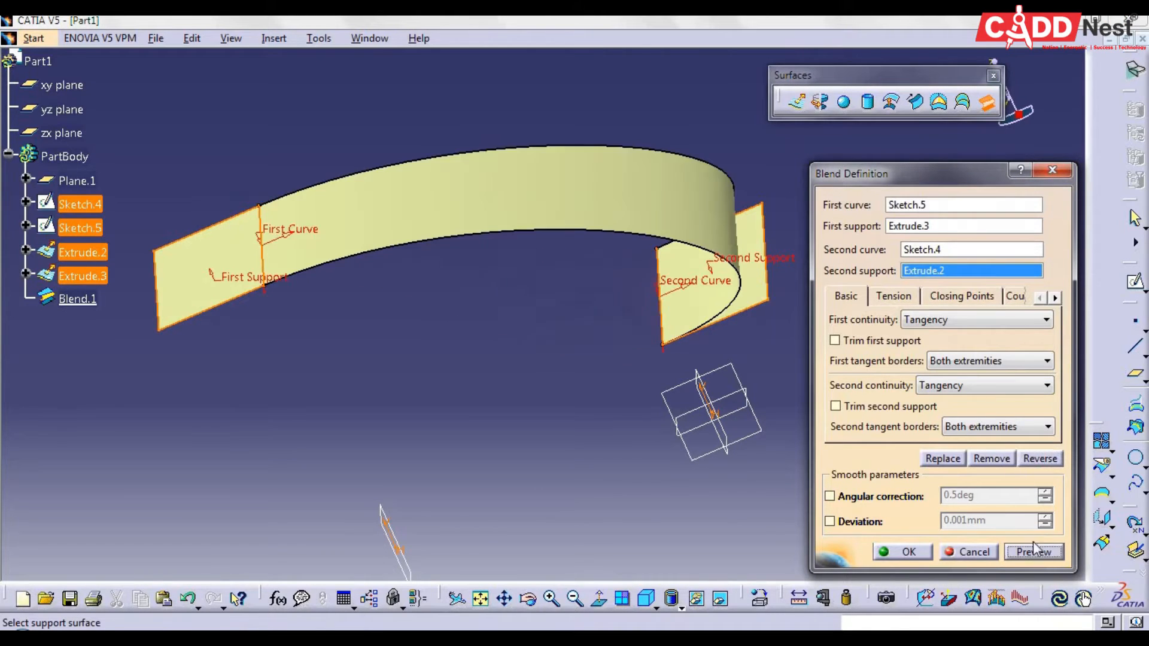
{"action": "left_click", "coordinate": [1052, 458]}
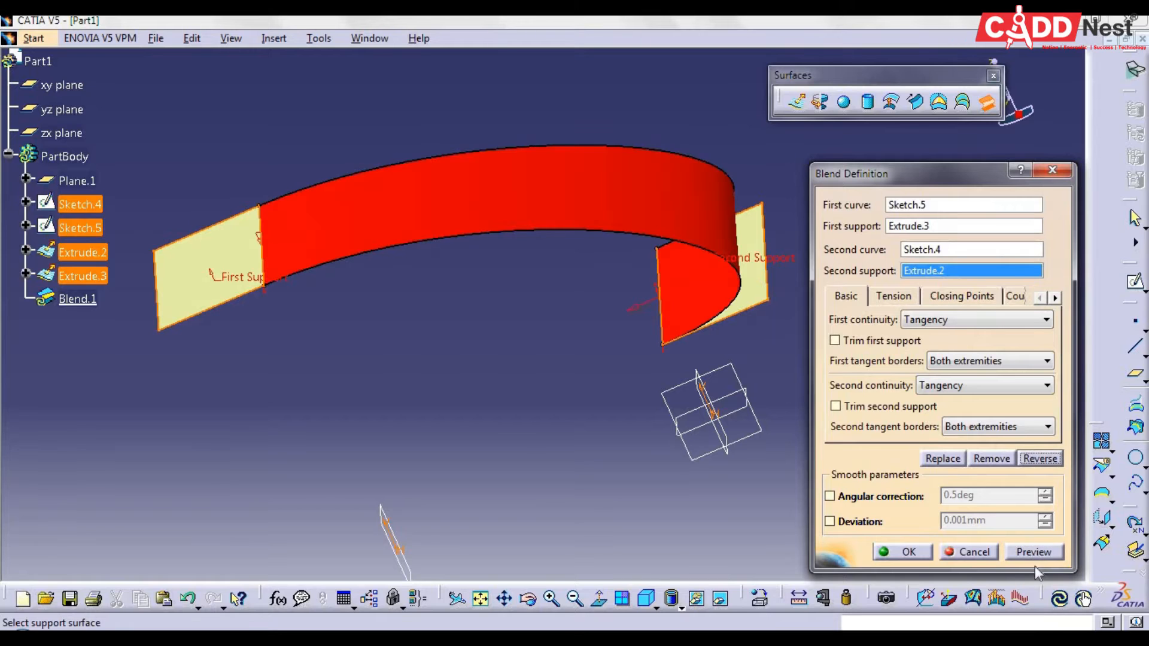
{"action": "left_click", "coordinate": [1028, 550]}
Create the blend surface, fit it in the isometric view, and inspect it from an angle
{"action": "left_click", "coordinate": [905, 551]}
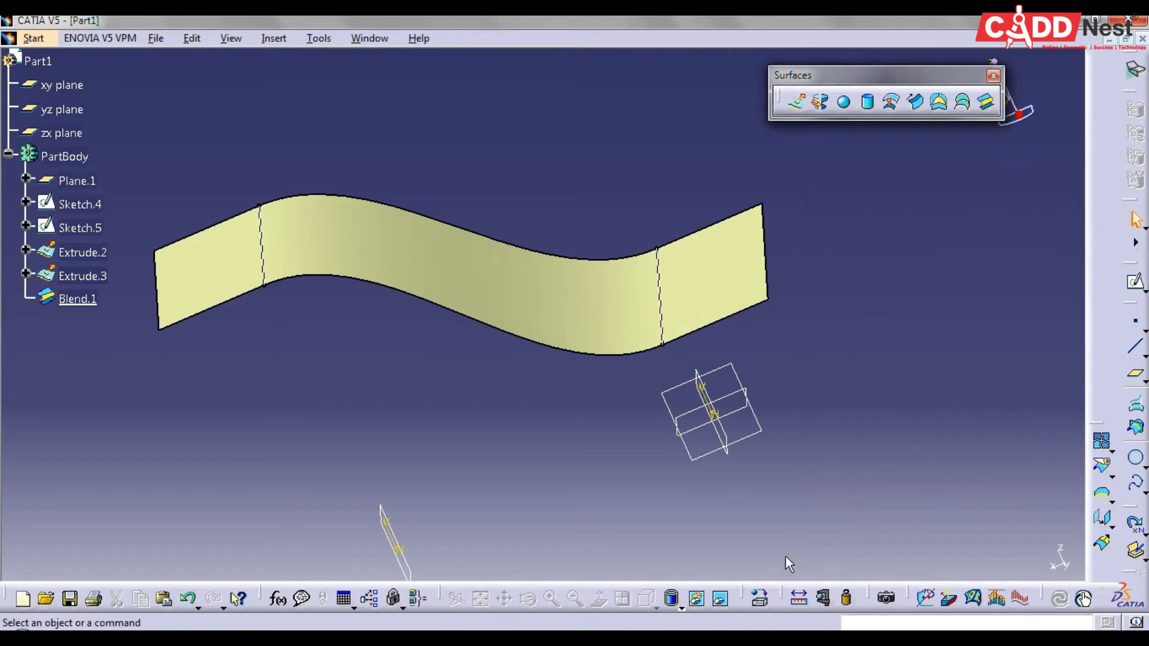
{"action": "left_click", "coordinate": [657, 609]}
{"action": "left_click", "coordinate": [648, 603]}
{"action": "left_click", "coordinate": [480, 600]}
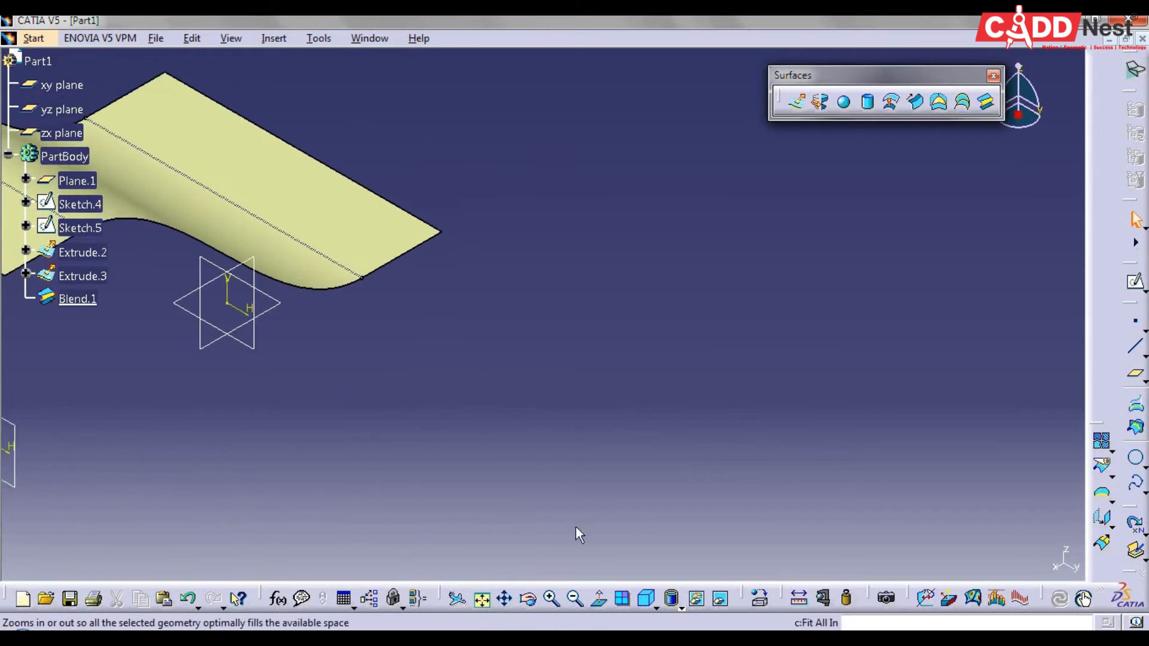
{"action": "middle_click_drag", "start_coordinate": [740, 400], "coordinate": [648, 412]}
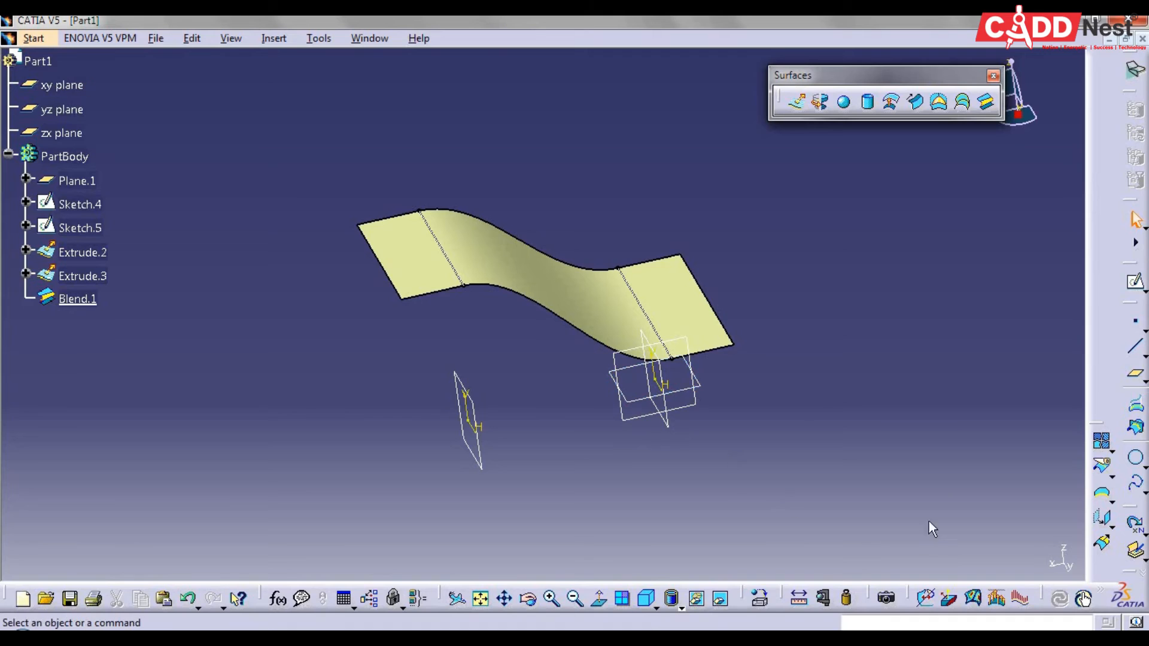
Undock the Operations toolbar so that it floats beside the model
{"action": "left_click_drag", "start_coordinate": [1087, 422], "coordinate": [1024, 370]}
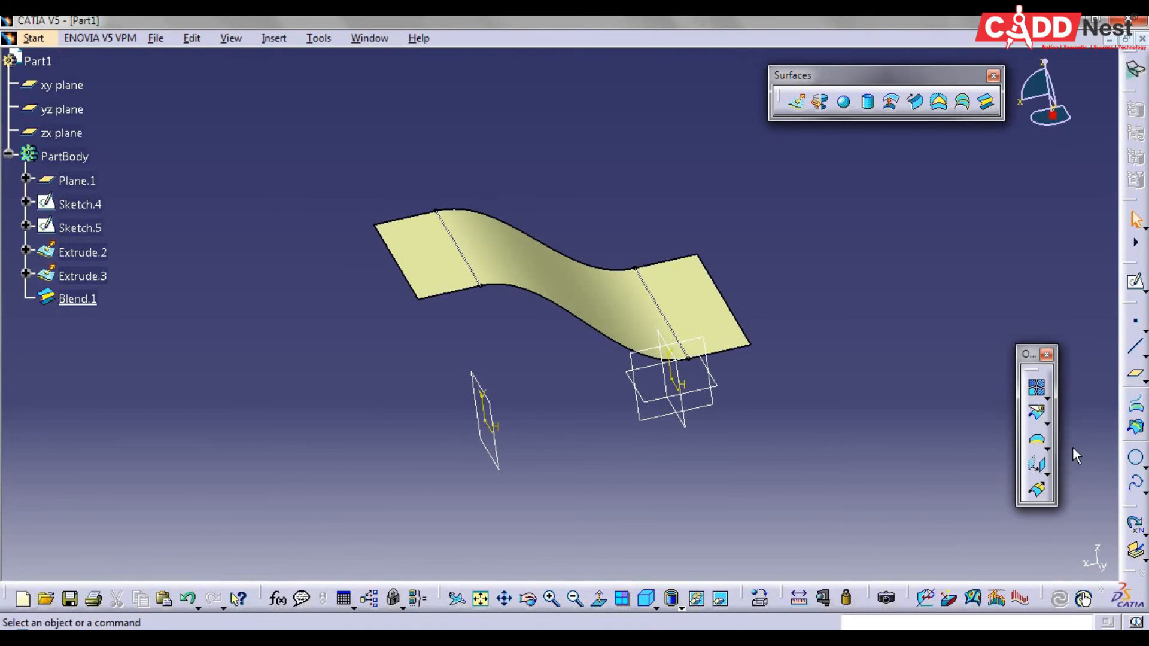